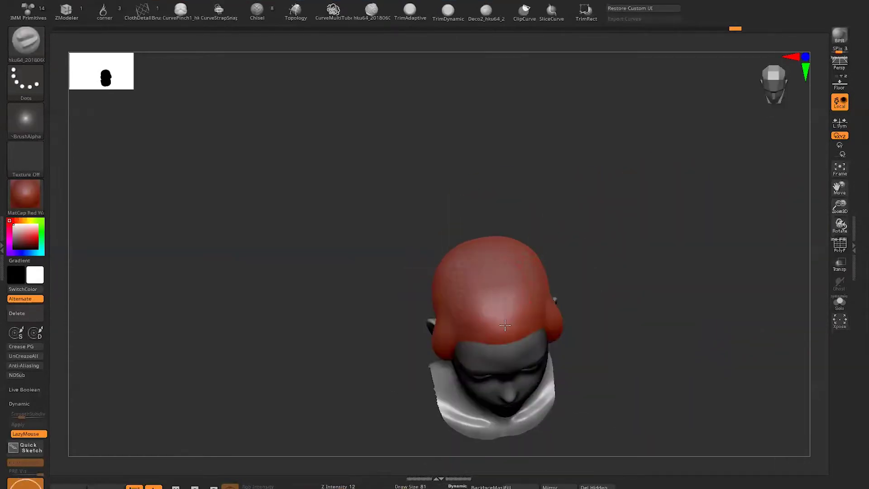
Select the DamStandard brush from the brush library.
key(b)
key(Escape)
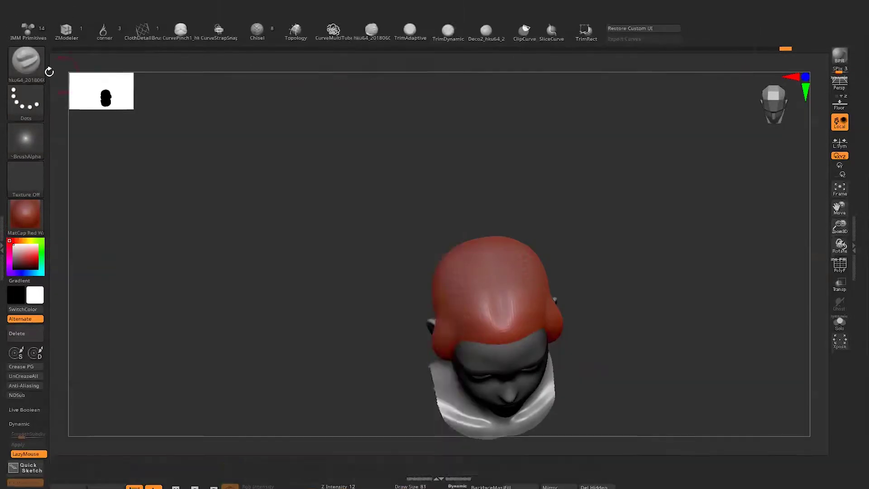
click(26, 59)
click(230, 48)
key(b)
key(Escape)
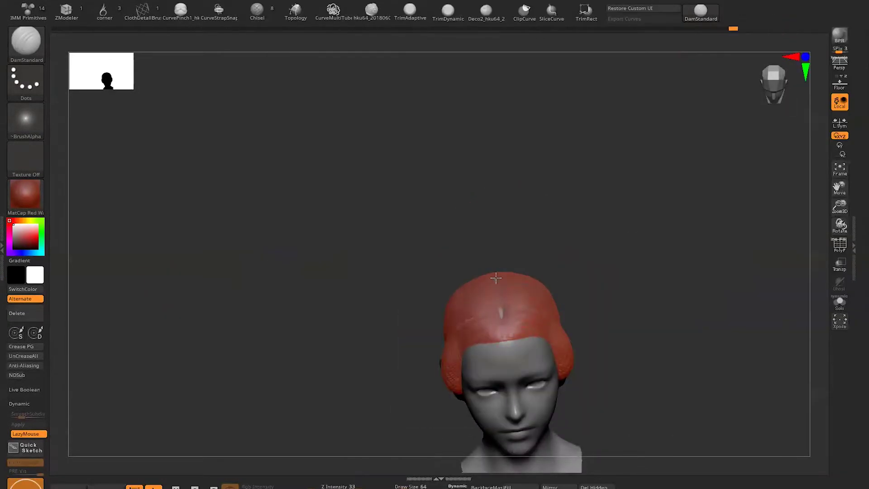
Carve a groove into the red hair cap and check it from front and side.
drag(501, 290, 500, 319)
right_drag(505, 320, 498, 168)
mouse_move(594, 215)
right_down()
mouse_move(619, 200)
mouse_move(549, 298)
mouse_move(547, 287)
mouse_move(583, 301)
right_up()
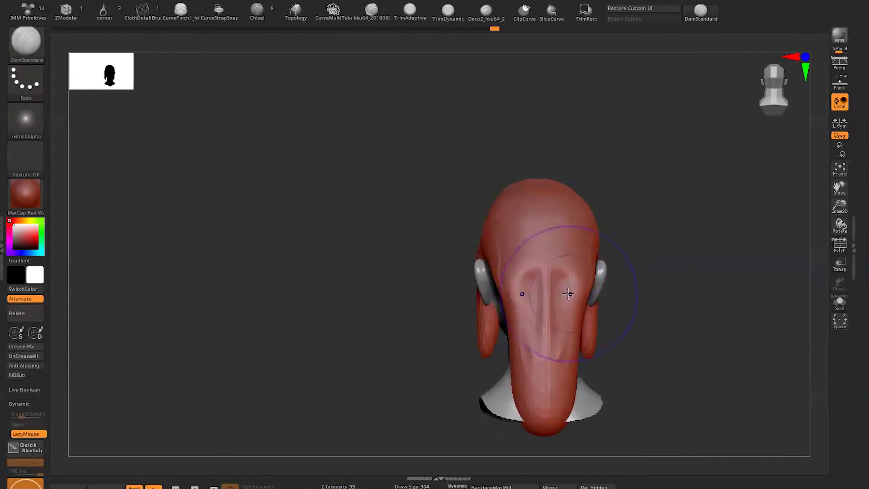
Switch to SnakeHook, review the hair from all sides, and load the braid brush set.
click(26, 45)
click(717, 255)
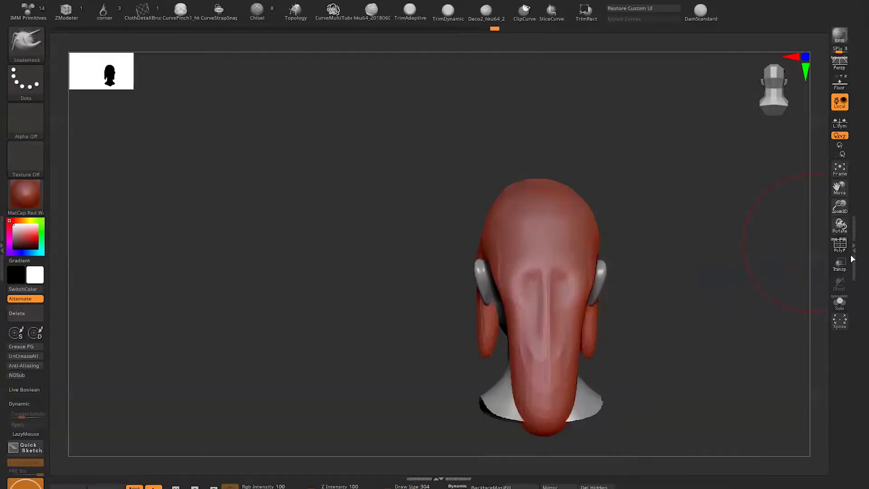
mouse_move(582, 243)
right_down()
mouse_move(747, 268)
mouse_move(614, 318)
mouse_move(519, 234)
right_up()
mouse_move(657, 193)
shift+right_down()
mouse_move(724, 194)
mouse_move(486, 251)
shift+right_up()
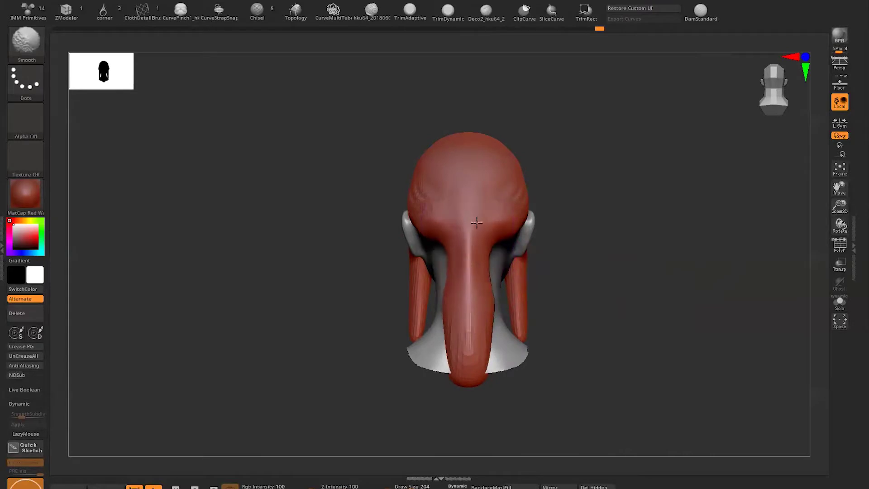
mouse_move(475, 395)
right_down()
mouse_move(660, 173)
mouse_move(576, 184)
mouse_move(620, 161)
mouse_move(552, 211)
mouse_move(553, 276)
right_up()
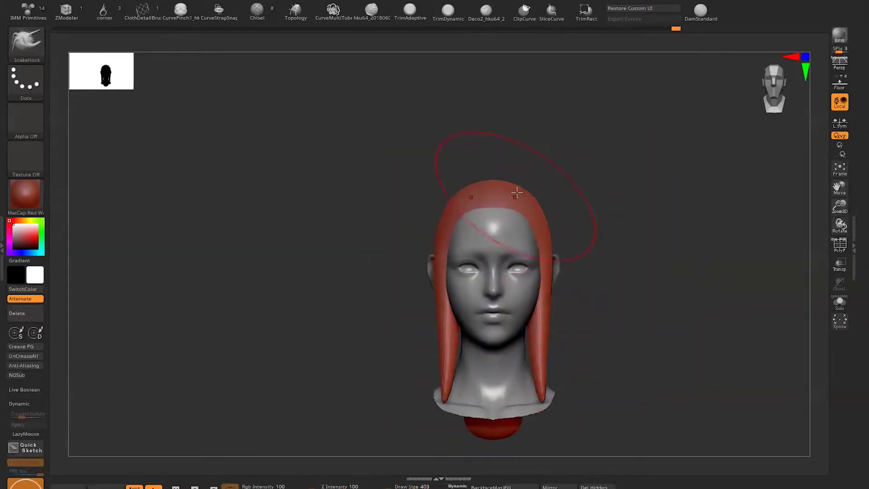
shift+right_drag(517, 193, 440, 218)
shift+right_drag(497, 211, 595, 216)
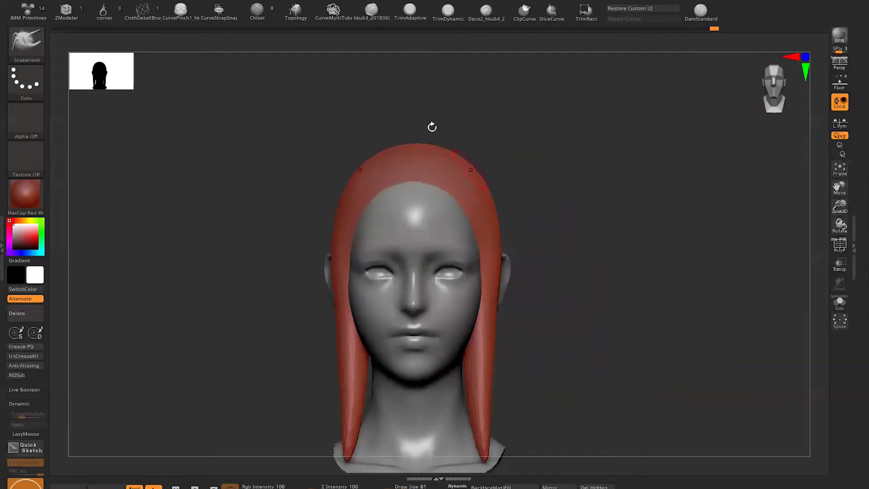
click(26, 41)
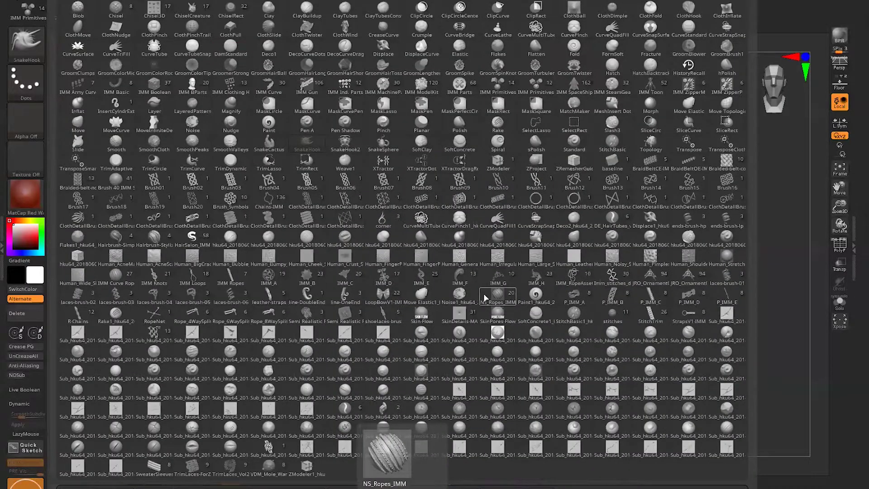
click(615, 226)
Draw a braid circling the head and inspect it from back, side and front.
right_drag(484, 222, 626, 184)
drag(393, 246, 493, 224)
mouse_move(534, 208)
right_down()
mouse_move(470, 233)
mouse_move(476, 263)
right_up()
drag(475, 262, 518, 271)
ctrl+right_drag(518, 272, 406, 280)
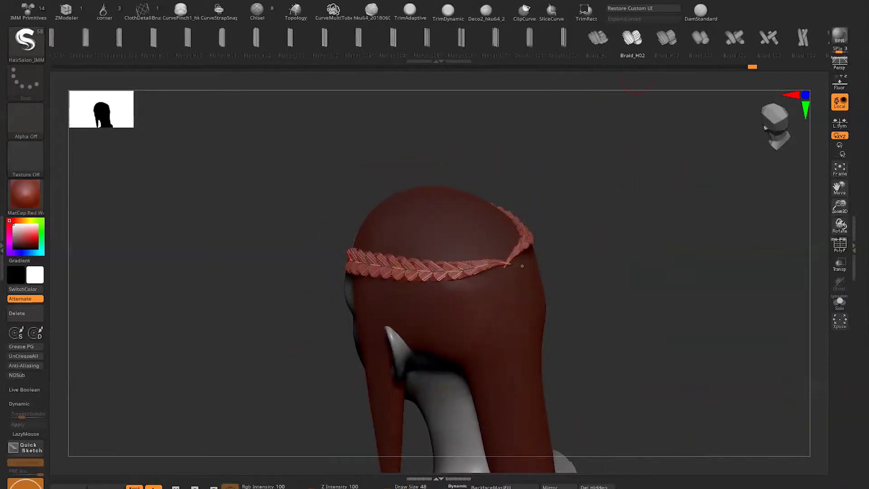
mouse_move(522, 266)
right_down()
mouse_move(619, 251)
mouse_move(564, 240)
mouse_move(564, 230)
mouse_move(575, 256)
mouse_move(396, 271)
right_up()
key(space)
mouse_move(441, 335)
right_down()
mouse_move(557, 251)
mouse_move(436, 194)
mouse_move(604, 246)
mouse_move(670, 297)
mouse_move(504, 230)
right_up()
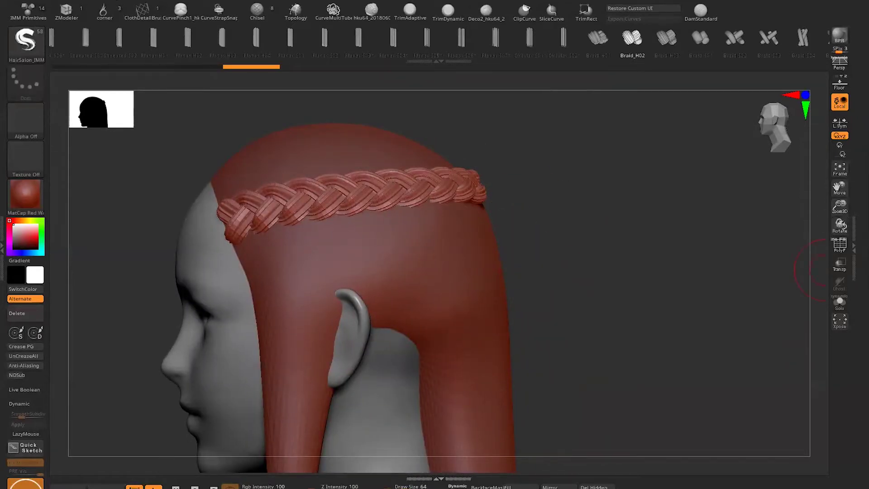
mouse_move(637, 287)
ctrl+right_down()
mouse_move(712, 287)
mouse_move(565, 219)
ctrl+right_up()
mouse_move(569, 272)
ctrl+right_down()
mouse_move(815, 155)
mouse_move(665, 233)
mouse_move(663, 217)
mouse_move(815, 181)
mouse_move(606, 231)
ctrl+right_up()
mouse_move(815, 144)
right_down()
mouse_move(596, 198)
mouse_move(627, 202)
mouse_move(207, 156)
right_up()
Add two thinner inner braids running along the top of the scalp.
drag(413, 295, 409, 326)
mouse_move(442, 252)
right_down()
mouse_move(438, 291)
mouse_move(665, 202)
mouse_move(567, 174)
mouse_move(495, 258)
mouse_move(557, 262)
mouse_move(426, 247)
right_up()
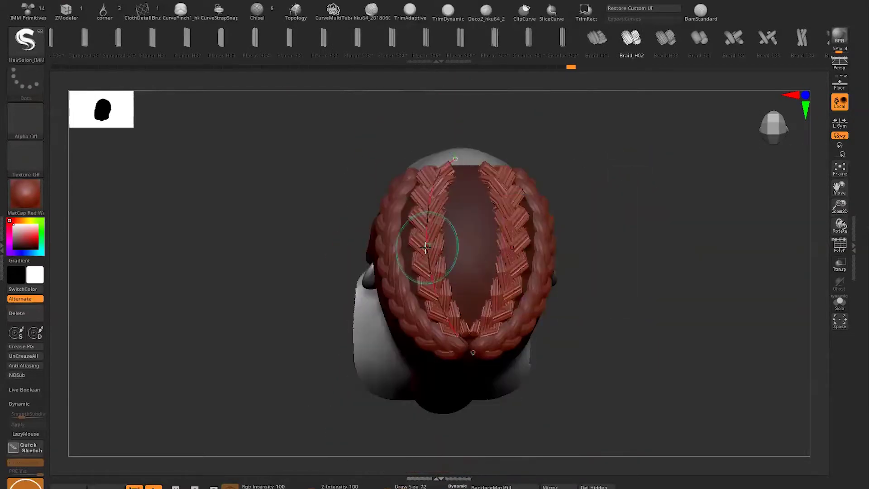
drag(421, 487, 405, 486)
mouse_move(446, 257)
right_down()
mouse_move(735, 239)
mouse_move(822, 334)
right_up()
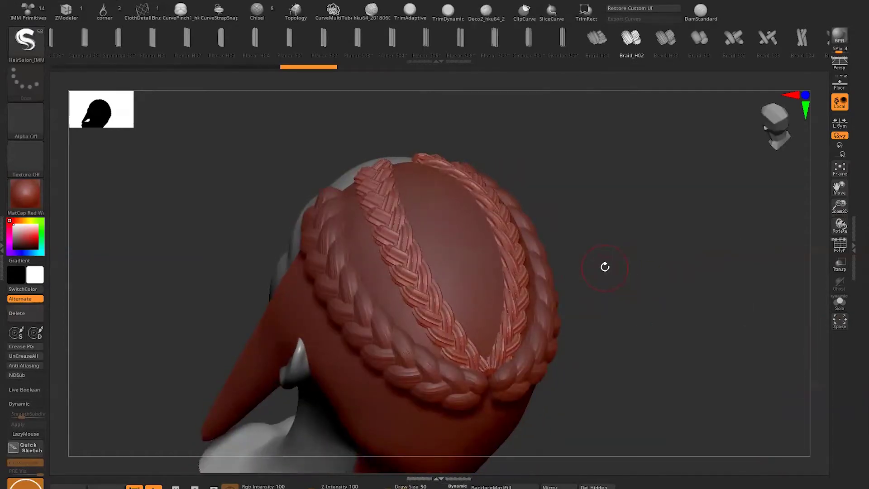
mouse_move(814, 362)
right_down()
mouse_move(648, 305)
mouse_move(695, 322)
mouse_move(803, 323)
mouse_move(708, 247)
mouse_move(679, 268)
mouse_move(686, 336)
right_up()
Switch to SnakeHook and resize the brush while reviewing the braids from all sides.
key(b)
key(s)
key(h)
mouse_move(602, 294)
right_down()
mouse_move(626, 165)
mouse_move(538, 141)
right_up()
right_click(526, 162)
mouse_move(655, 180)
right_down()
mouse_move(526, 161)
mouse_move(520, 277)
mouse_move(346, 247)
right_up()
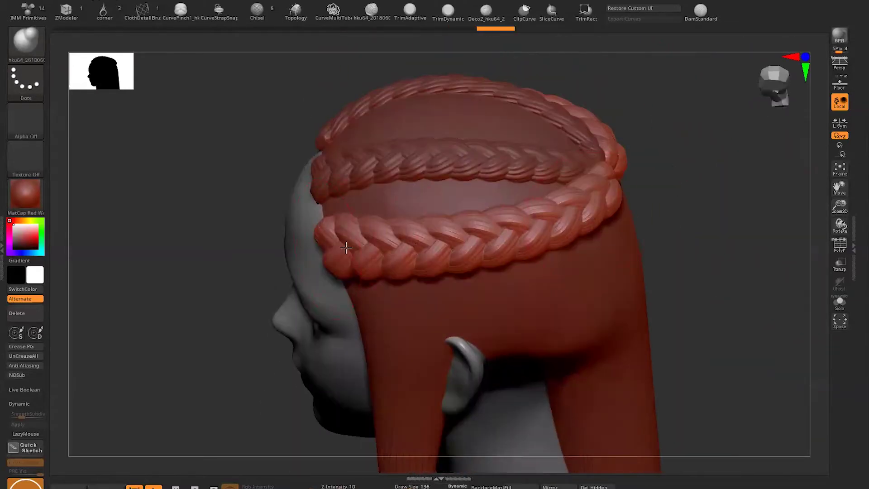
mouse_move(714, 208)
right_down()
mouse_move(495, 213)
mouse_move(589, 165)
mouse_move(456, 171)
mouse_move(597, 190)
right_up()
right_click(598, 190)
drag(611, 155, 599, 155)
mouse_move(599, 156)
right_down()
mouse_move(733, 188)
mouse_move(417, 194)
mouse_move(593, 204)
mouse_move(703, 172)
mouse_move(477, 202)
right_up()
right_click(489, 218)
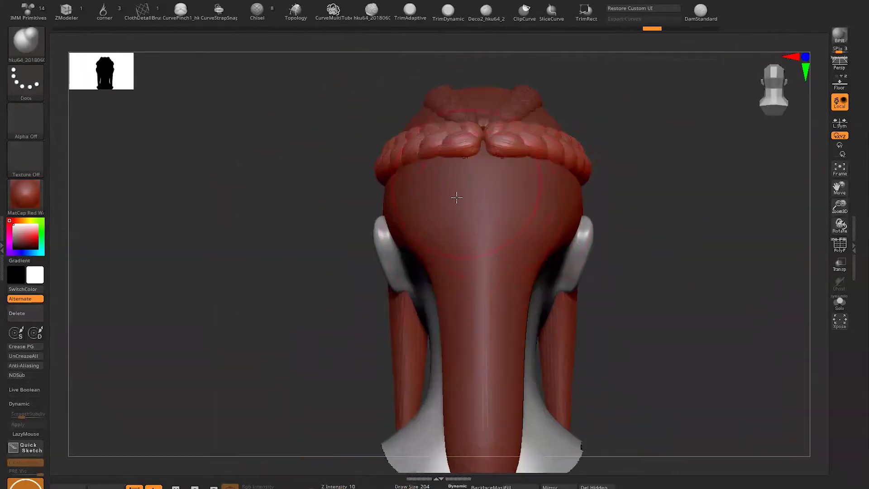
mouse_move(650, 186)
right_down()
mouse_move(519, 243)
mouse_move(661, 239)
mouse_move(476, 216)
mouse_move(681, 212)
right_up()
Load the brush set and smooth the braids, checking back, side and front views.
key(b)
click(192, 236)
right_click(503, 217)
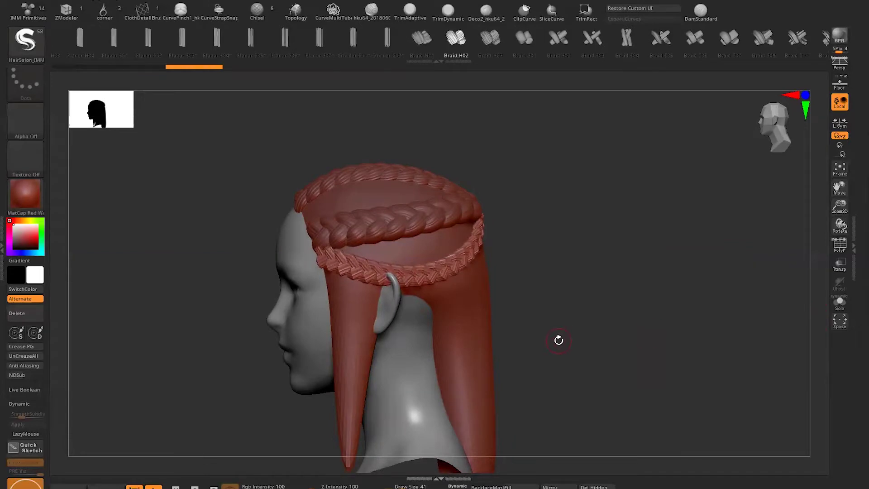
mouse_move(556, 342)
alt+right_down()
mouse_move(631, 310)
mouse_move(553, 205)
alt+right_up()
key(space)
mouse_move(508, 234)
shift+right_down()
mouse_move(681, 217)
mouse_move(419, 243)
mouse_move(683, 253)
mouse_move(677, 246)
shift+right_up()
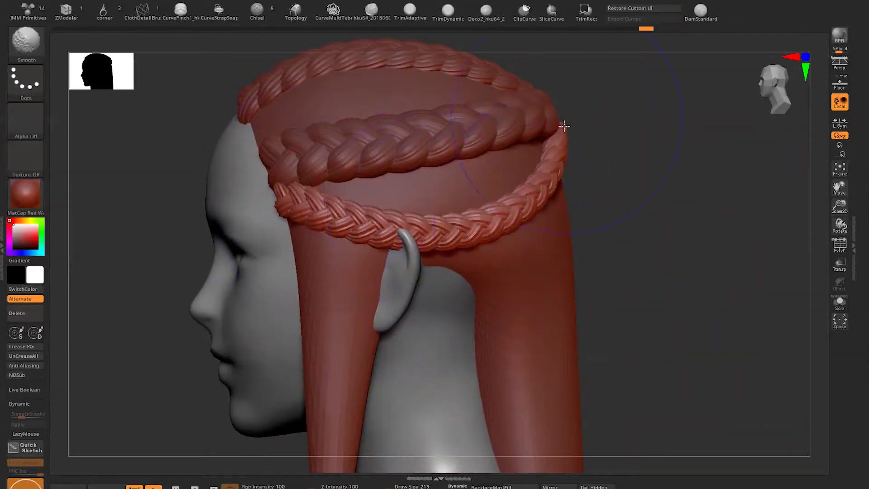
mouse_move(383, 181)
right_down()
mouse_move(606, 163)
mouse_move(293, 207)
mouse_move(627, 189)
mouse_move(416, 181)
mouse_move(348, 220)
right_up()
right_drag(489, 163, 406, 181)
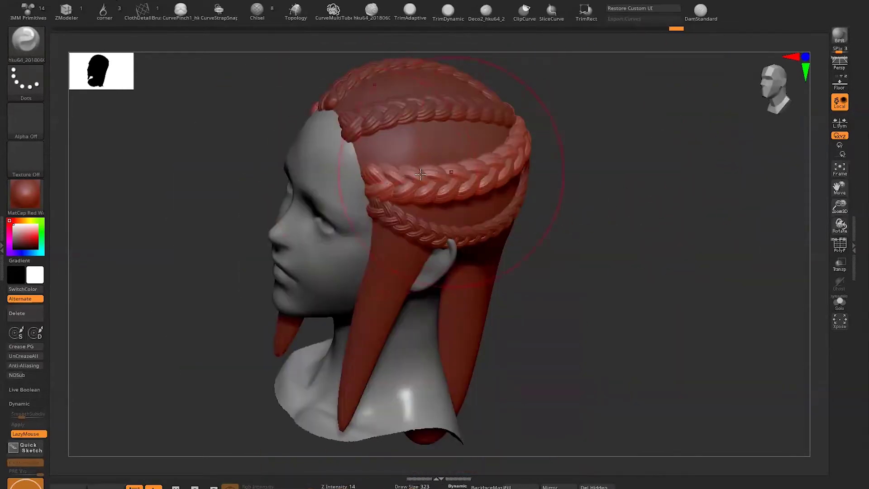
mouse_move(392, 160)
right_down()
mouse_move(715, 210)
mouse_move(621, 161)
mouse_move(655, 255)
mouse_move(441, 246)
right_up()
key(space)
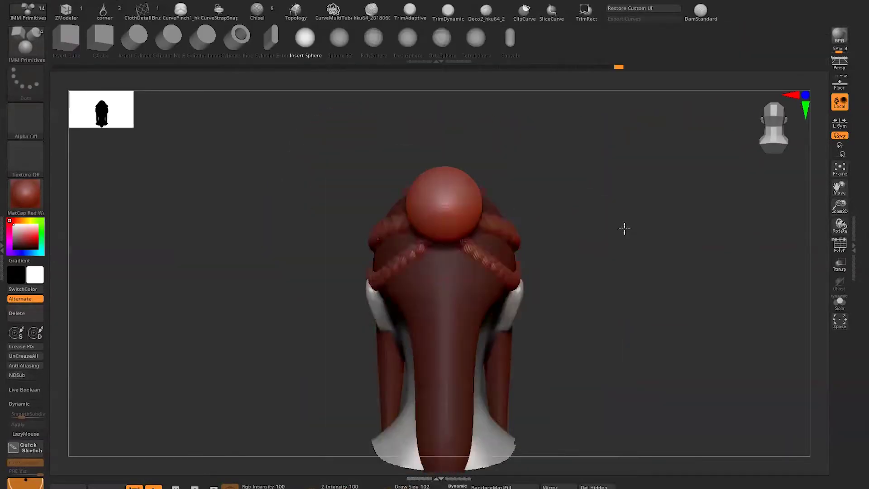
Stretch the sphere into an oval bun at the back of the head with SnakeHook.
right_drag(624, 229, 458, 178)
key(b)
key(s)
key(h)
drag(568, 229, 457, 179)
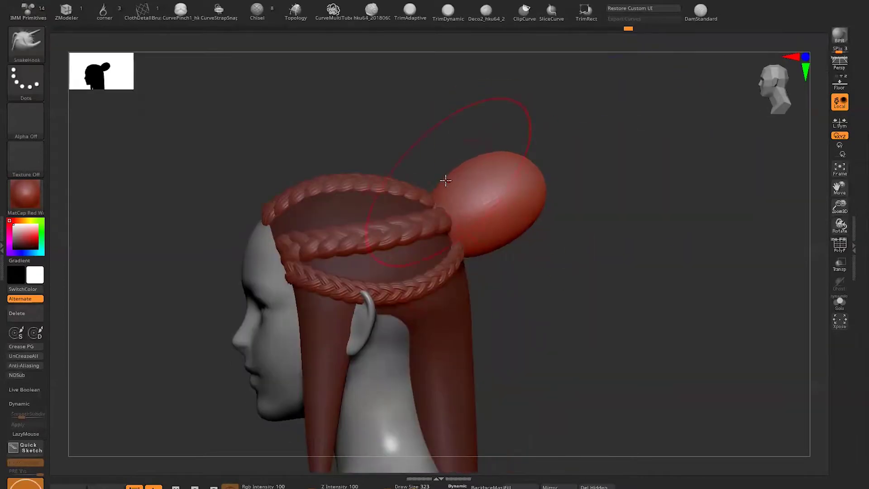
right_drag(475, 247, 440, 258)
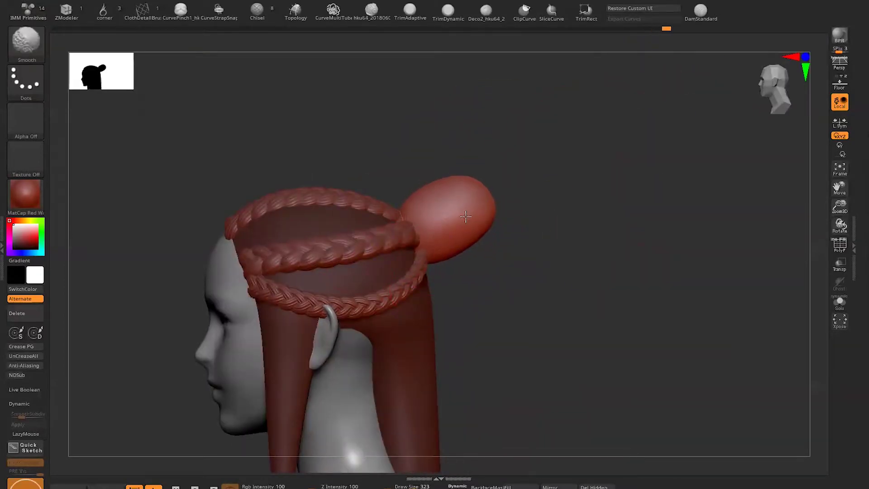
shift+right_drag(439, 218, 636, 208)
right_drag(530, 217, 563, 195)
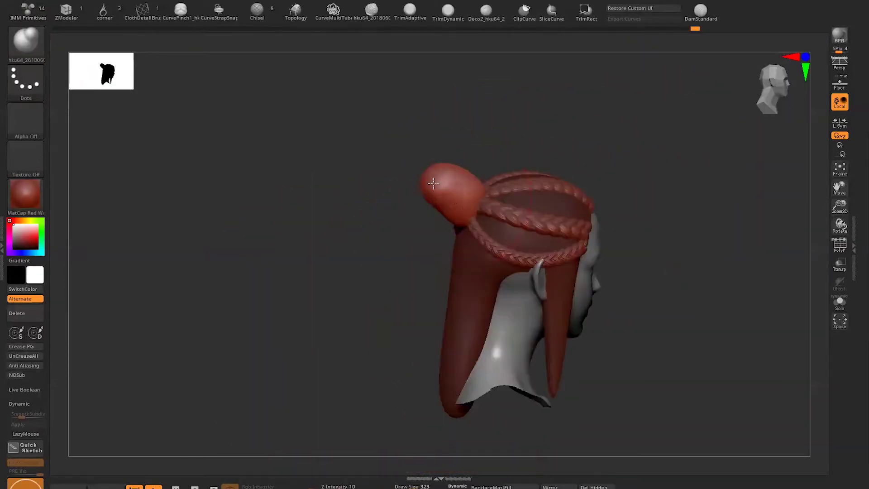
Apply the RS_GreyResin material, toggle Solo to inspect the bun, and load HairSalon_IMM.
click(25, 195)
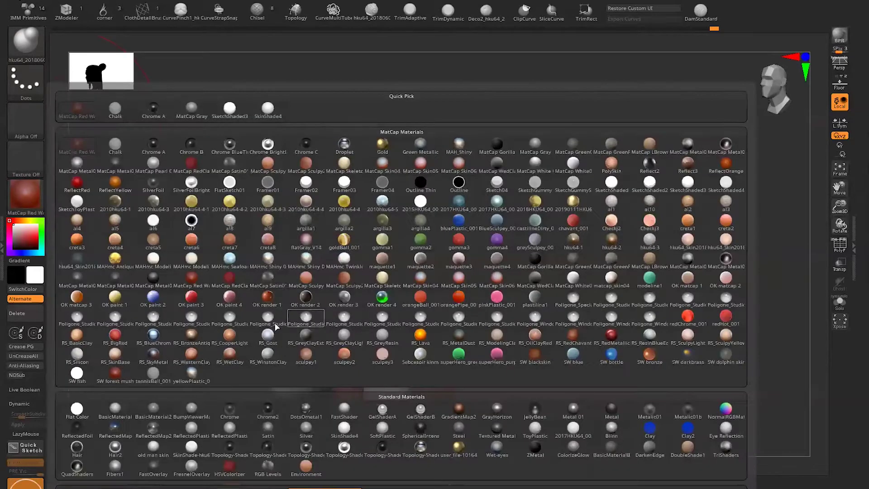
click(319, 344)
right_drag(625, 287, 513, 282)
key(ctrl+shift+s)
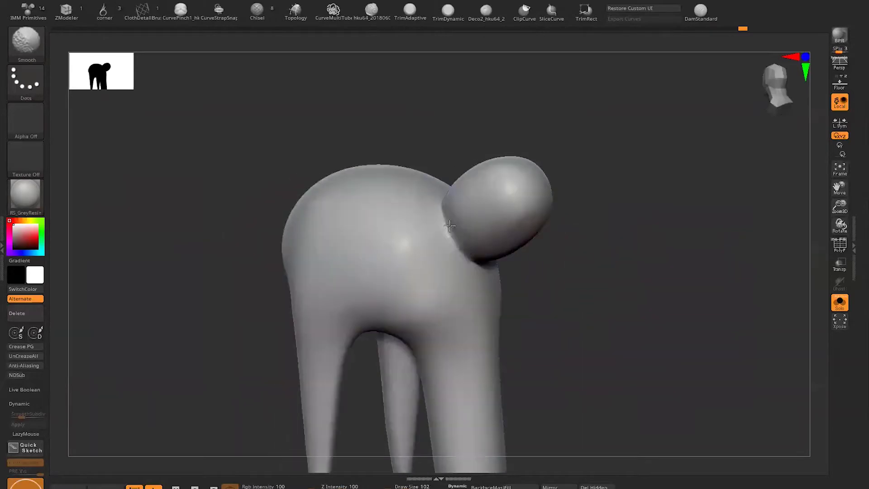
right_drag(810, 407, 609, 272)
key(ctrl+shift+s)
mouse_move(611, 227)
shift+right_down()
mouse_move(678, 241)
mouse_move(458, 256)
shift+right_up()
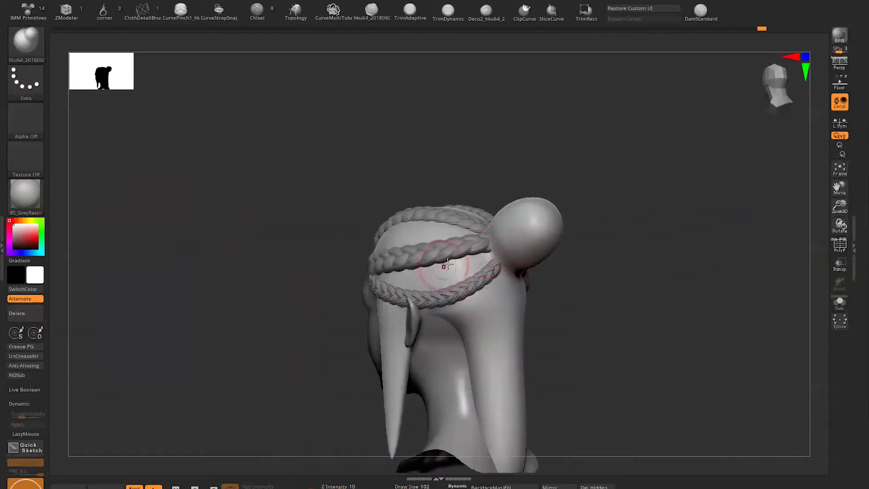
click(27, 47)
click(192, 235)
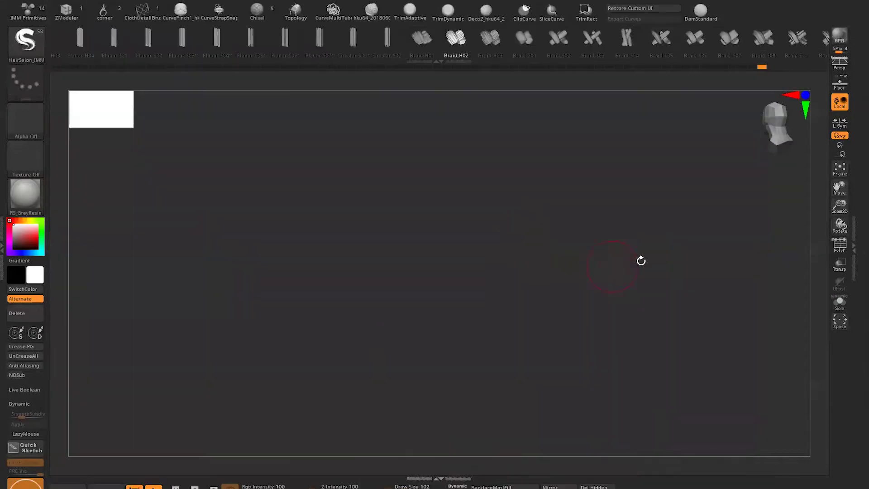
Review the braids and bun from rear, low and top angles, adjusting brush size.
mouse_move(621, 243)
mouse_down()
mouse_move(652, 247)
mouse_move(612, 249)
mouse_move(631, 264)
mouse_move(528, 322)
mouse_move(508, 291)
mouse_move(497, 329)
mouse_up()
drag(669, 319, 524, 336)
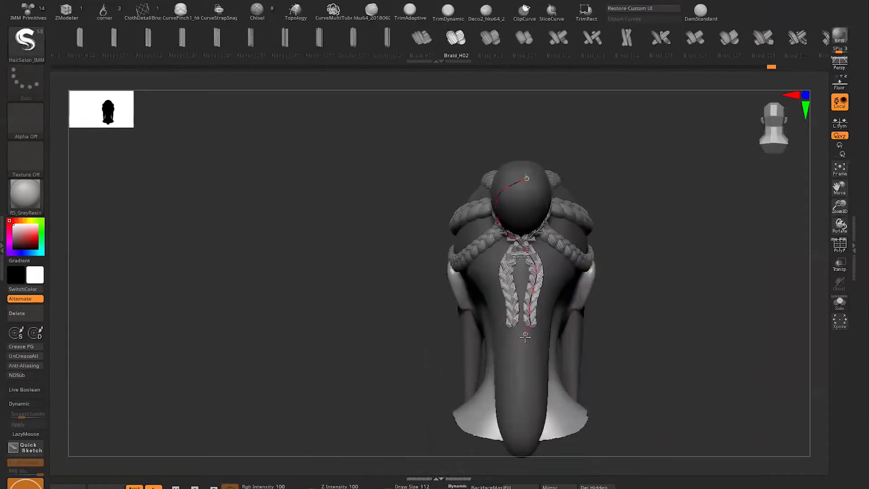
key(bracketright)
mouse_move(523, 443)
alt+mouse_down()
mouse_move(549, 333)
mouse_move(717, 190)
alt+mouse_up()
key(space)
mouse_move(627, 180)
mouse_down()
mouse_move(712, 267)
mouse_move(685, 282)
mouse_move(557, 230)
mouse_up()
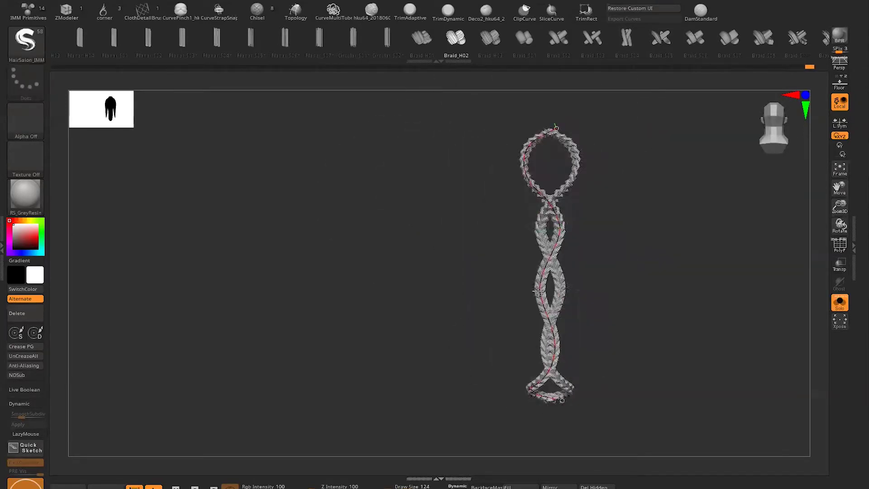
mouse_move(557, 283)
mouse_down()
mouse_move(660, 169)
mouse_move(660, 252)
mouse_move(646, 312)
mouse_move(555, 182)
mouse_move(688, 320)
mouse_move(739, 279)
mouse_move(593, 347)
mouse_move(634, 248)
mouse_move(537, 280)
mouse_up()
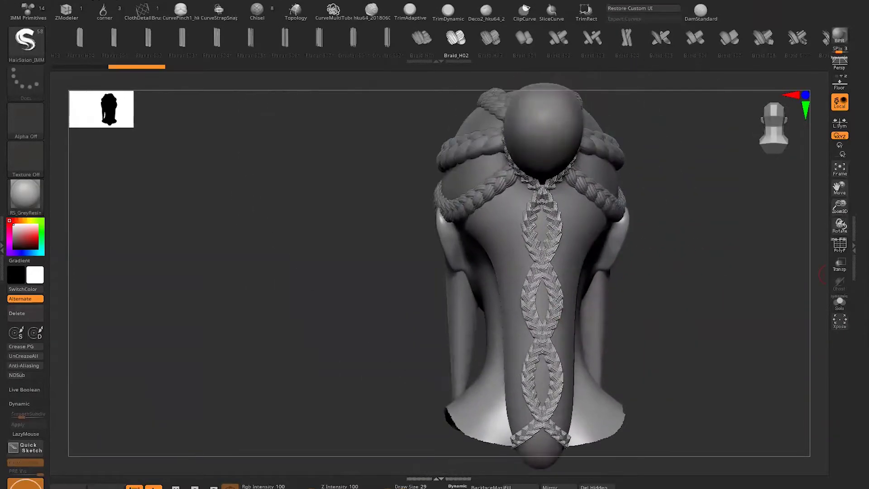
key(ctrl)
drag(547, 142, 505, 163)
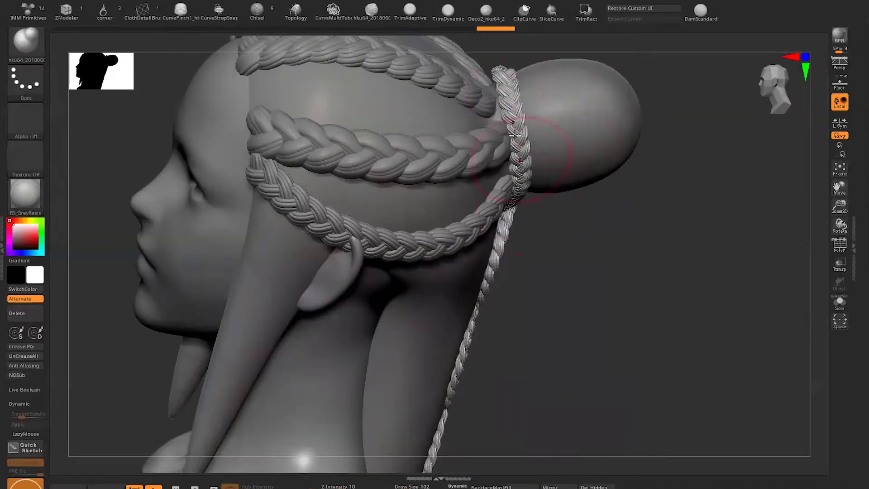
drag(478, 138, 507, 286)
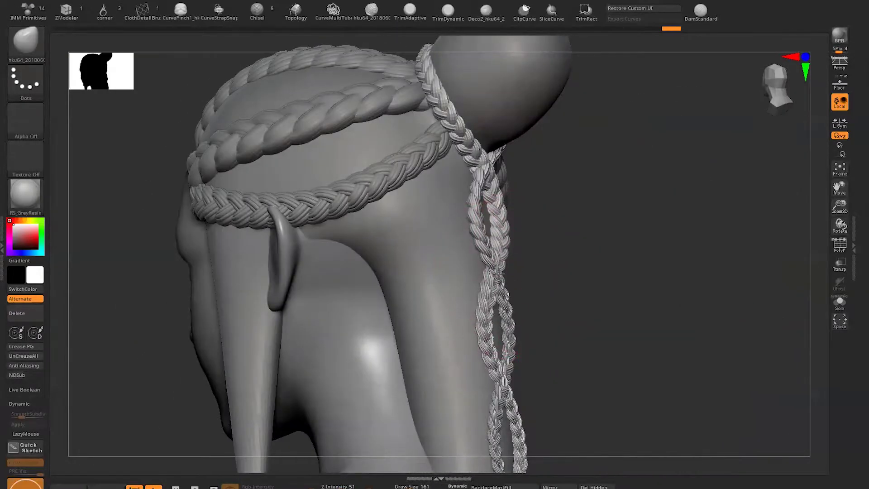
shift+drag(498, 274, 510, 158)
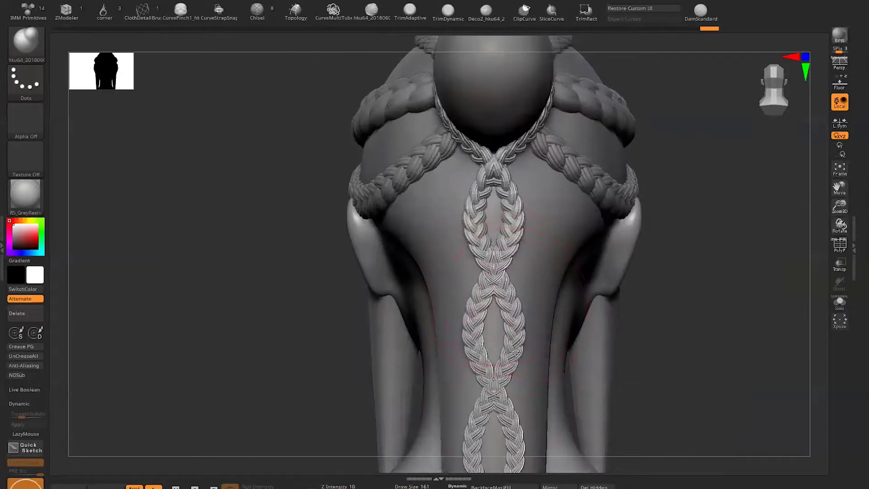
mouse_move(517, 267)
mouse_down()
mouse_move(553, 368)
mouse_move(704, 359)
mouse_move(632, 192)
mouse_up()
mouse_move(603, 244)
mouse_down()
mouse_move(693, 277)
mouse_move(557, 166)
mouse_up()
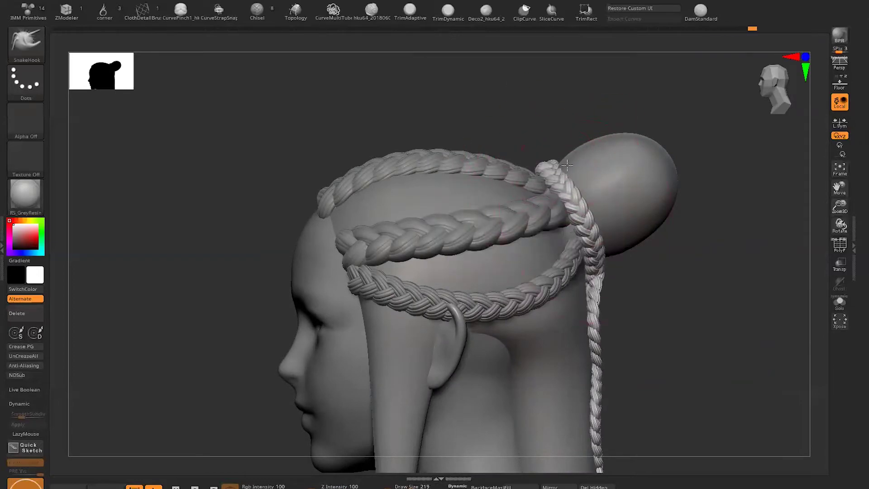
Nudge the braid hanging from the bun and toggle Solo to inspect the hair base.
key(2)
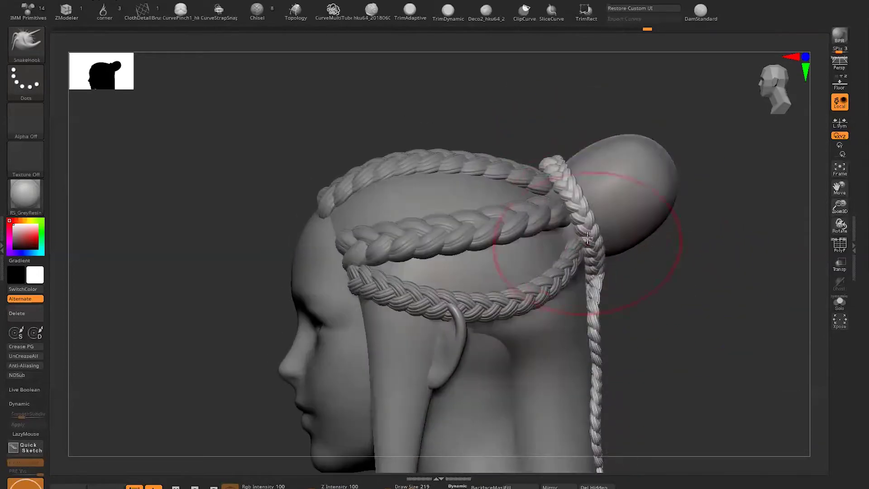
drag(581, 175, 541, 178)
drag(567, 351, 545, 256)
mouse_move(534, 424)
mouse_down()
mouse_move(681, 212)
mouse_move(511, 172)
mouse_move(617, 201)
mouse_move(465, 136)
mouse_move(512, 300)
mouse_move(617, 256)
mouse_move(543, 107)
mouse_move(627, 208)
mouse_up()
key(2)
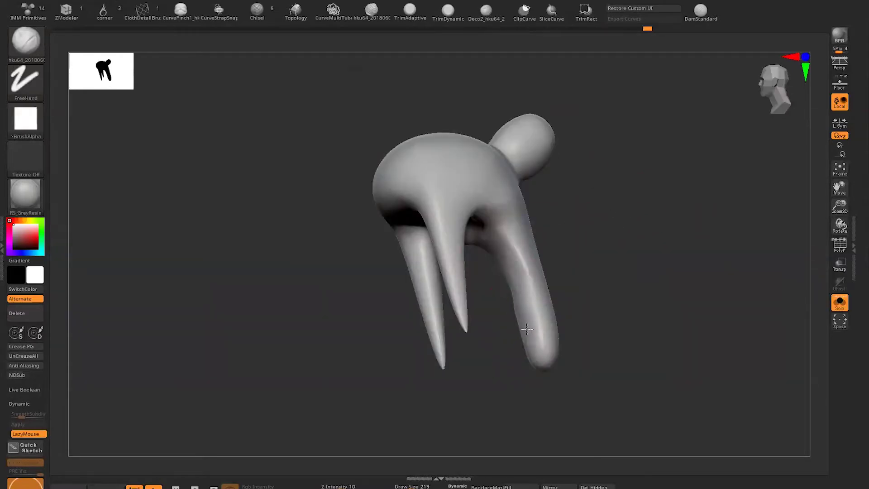
key(ctrl+shift+x)
drag(527, 329, 616, 281)
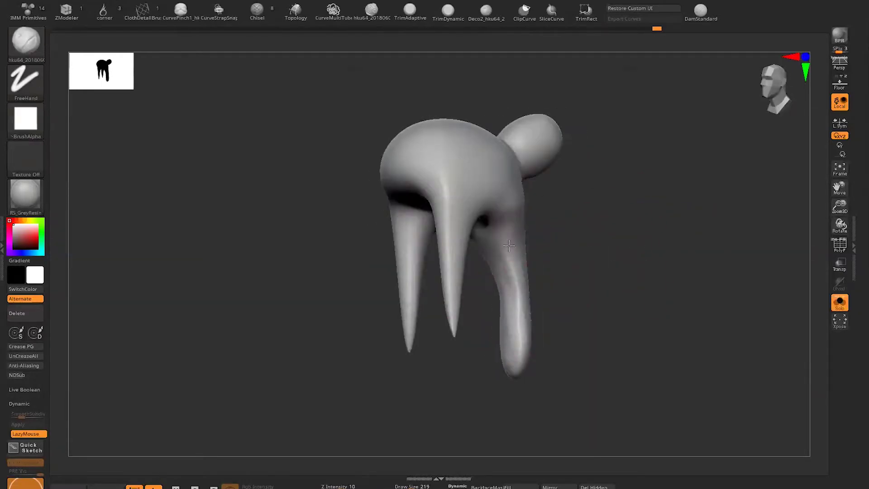
key(ctrl+shift+x)
mouse_move(617, 203)
mouse_down()
mouse_move(601, 286)
mouse_move(615, 277)
mouse_move(622, 291)
mouse_move(589, 292)
mouse_move(602, 263)
mouse_up()
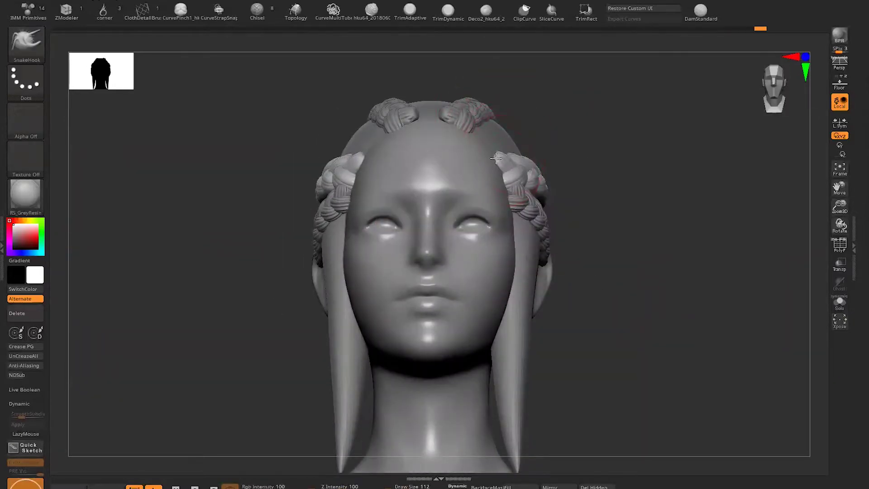
mouse_move(496, 157)
mouse_down()
mouse_move(623, 190)
mouse_move(452, 199)
mouse_move(634, 203)
mouse_move(695, 229)
mouse_move(656, 225)
mouse_move(695, 264)
mouse_move(695, 238)
mouse_move(359, 233)
mouse_move(531, 209)
mouse_move(523, 257)
mouse_move(562, 256)
mouse_move(460, 225)
mouse_up()
Pick the HairSalon_IMM braid brush and set draw size 41, then 30, around the bun.
key(b)
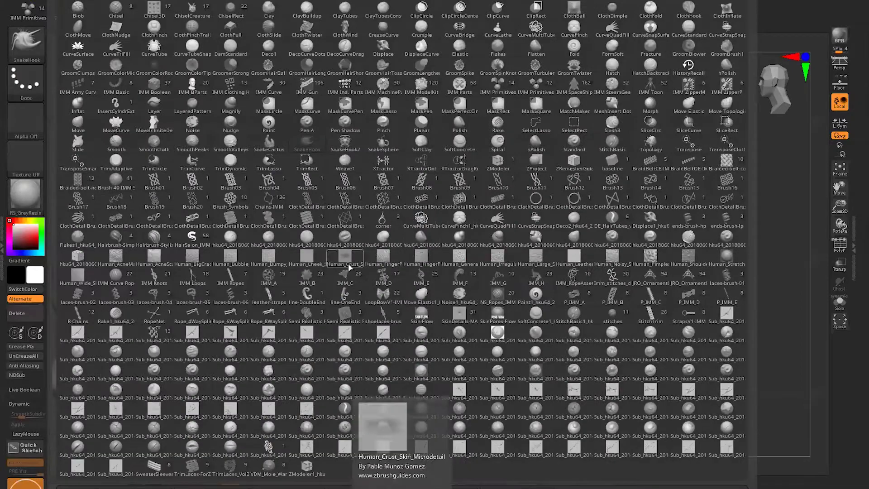
click(192, 236)
mouse_move(512, 184)
mouse_down()
mouse_move(558, 175)
mouse_move(321, 209)
mouse_move(511, 182)
mouse_move(409, 171)
mouse_move(394, 216)
mouse_move(459, 145)
mouse_move(256, 268)
mouse_up()
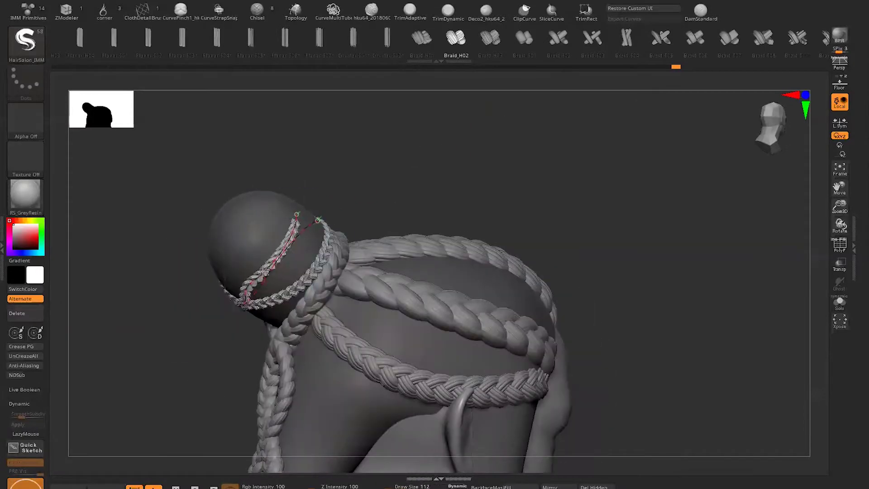
mouse_move(297, 247)
mouse_down()
mouse_move(431, 194)
mouse_move(362, 204)
mouse_move(446, 214)
mouse_up()
key(space)
drag(415, 485, 426, 484)
mouse_move(454, 304)
mouse_down()
mouse_move(266, 318)
mouse_move(321, 339)
mouse_up()
key(space)
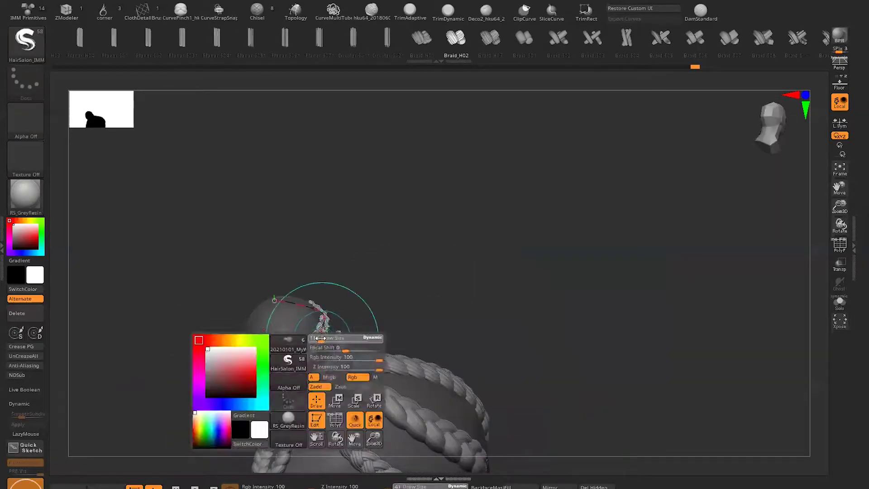
drag(302, 384, 426, 256)
mouse_move(265, 276)
mouse_down()
mouse_move(244, 271)
mouse_move(327, 247)
mouse_move(305, 282)
mouse_up()
mouse_move(356, 256)
mouse_down()
mouse_move(349, 252)
mouse_move(365, 282)
mouse_move(340, 252)
mouse_move(479, 276)
mouse_move(275, 272)
mouse_up()
Switch to SnakeHook and view the face from a front-top angle.
key(b)
key(s)
key(h)
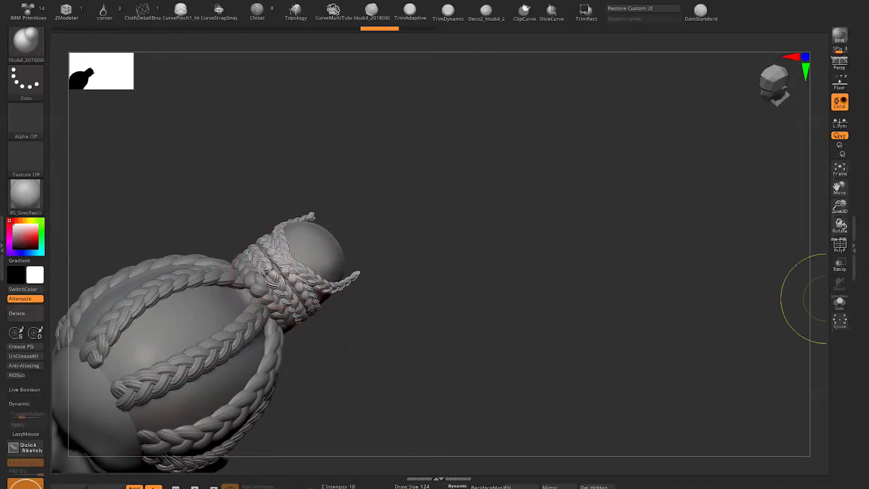
mouse_move(826, 299)
mouse_down()
mouse_move(534, 282)
mouse_move(507, 244)
mouse_move(489, 194)
mouse_move(438, 219)
mouse_move(443, 252)
mouse_move(584, 150)
mouse_move(466, 242)
mouse_move(613, 253)
mouse_move(666, 236)
mouse_move(664, 345)
mouse_move(295, 163)
mouse_up()
key(b)
key(s)
key(h)
Sketch a new braid curve across the side of the head and check it in Solo.
key(b)
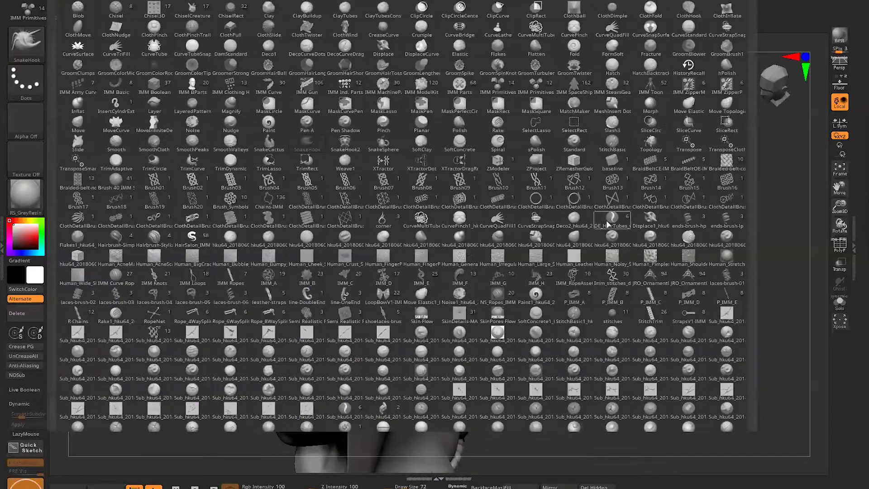
click(371, 266)
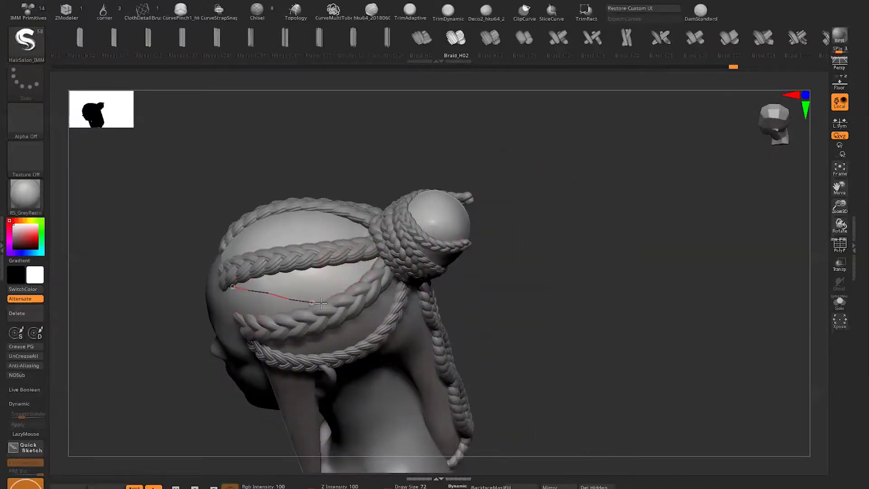
drag(415, 205, 453, 253)
key(shift+ctrl+s)
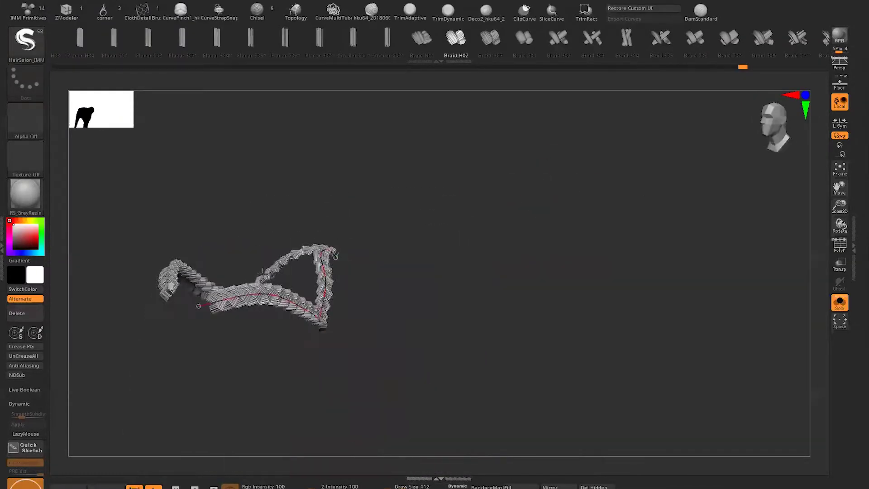
key(shift+ctrl+s)
mouse_move(421, 345)
mouse_down()
mouse_move(596, 239)
mouse_move(573, 223)
mouse_move(534, 301)
mouse_move(559, 264)
mouse_move(535, 346)
mouse_move(382, 281)
mouse_up()
key(space)
mouse_move(419, 452)
mouse_down()
mouse_move(543, 307)
mouse_move(512, 355)
mouse_move(524, 308)
mouse_move(498, 278)
mouse_up()
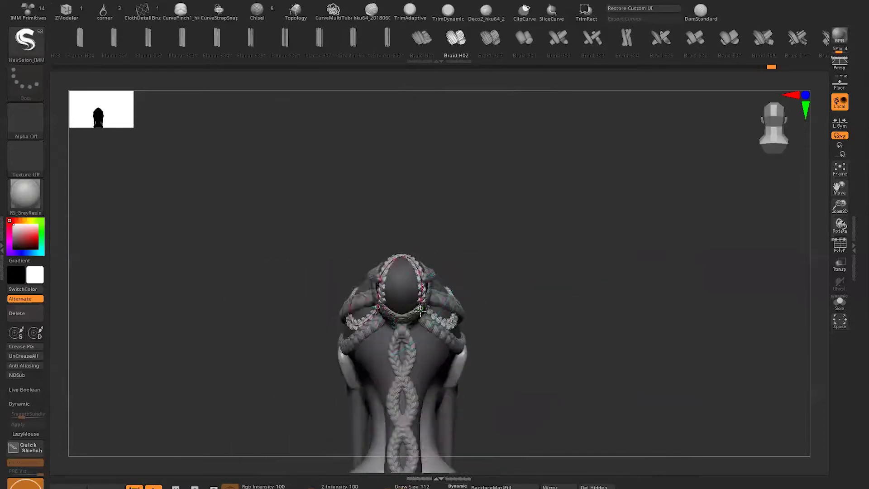
drag(482, 466, 822, 360)
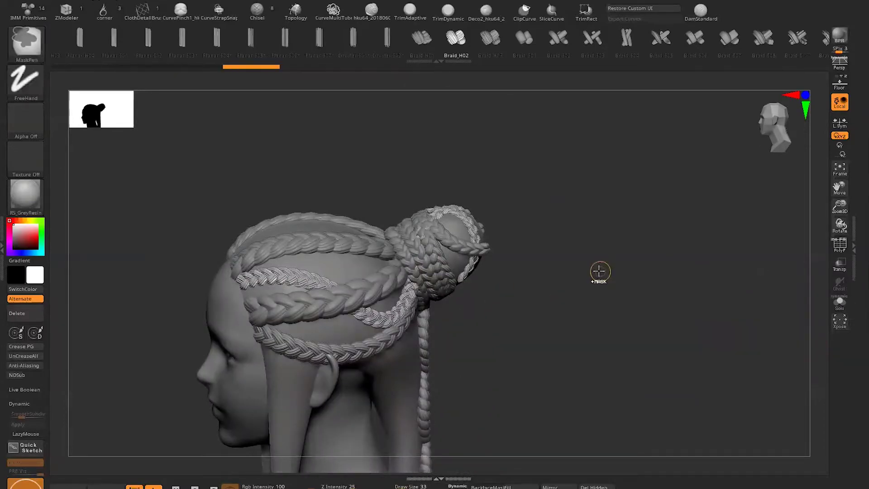
Adjust the braids with SnakeHook while reviewing back, side and top views.
key(space)
key(b)
key(s)
key(h)
mouse_move(453, 317)
mouse_down()
mouse_move(609, 229)
mouse_move(642, 281)
mouse_move(539, 306)
mouse_up()
mouse_move(639, 260)
mouse_down()
mouse_move(679, 230)
mouse_move(480, 208)
mouse_move(603, 181)
mouse_move(342, 239)
mouse_move(719, 274)
mouse_move(584, 246)
mouse_move(549, 291)
mouse_up()
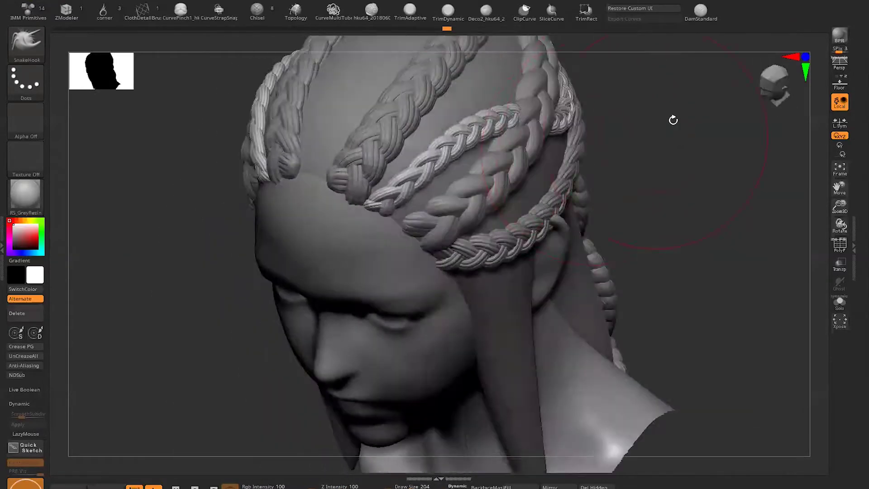
mouse_move(671, 118)
mouse_down()
mouse_move(525, 134)
mouse_move(613, 150)
mouse_move(339, 273)
mouse_up()
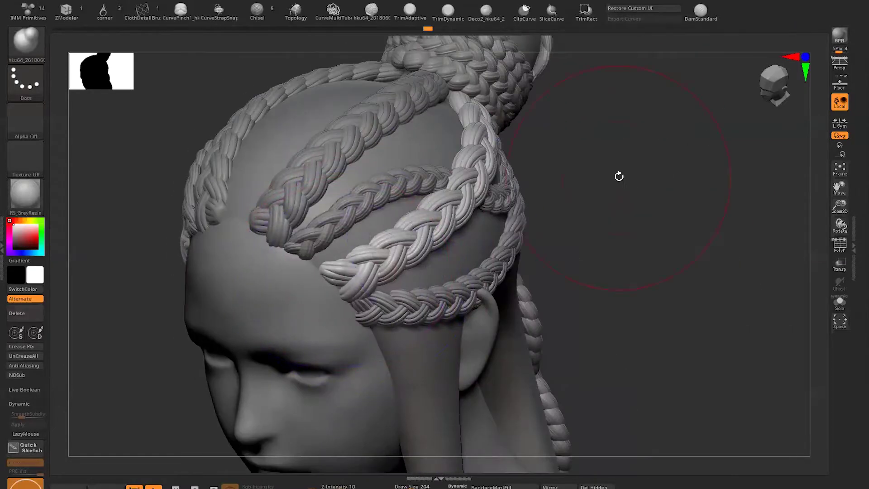
drag(520, 198, 316, 243)
mouse_move(352, 142)
mouse_down()
mouse_move(547, 155)
mouse_move(597, 176)
mouse_move(566, 240)
mouse_move(487, 202)
mouse_move(394, 219)
mouse_move(38, 47)
mouse_up()
click(38, 46)
Draw a braid curve from the forehead down the hair base and isolate it to inspect.
mouse_move(377, 369)
mouse_down()
mouse_move(483, 244)
mouse_move(433, 199)
mouse_up()
key(space)
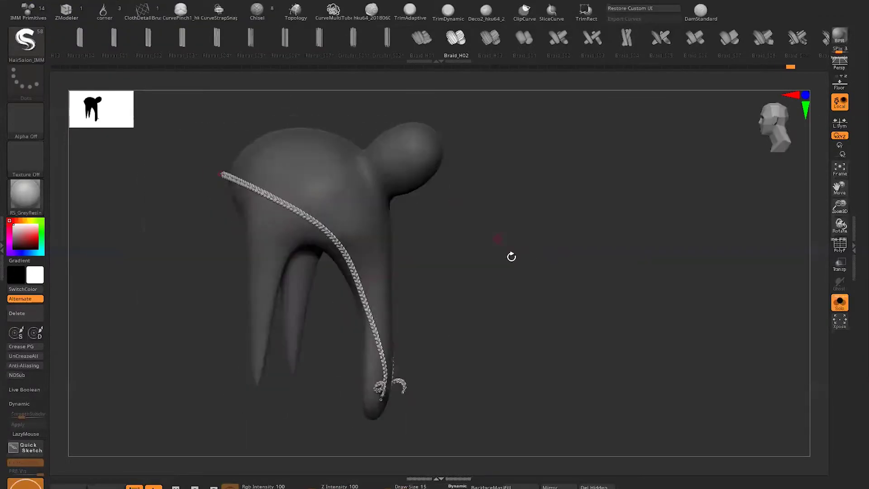
mouse_move(504, 264)
mouse_down()
mouse_move(406, 227)
mouse_move(452, 281)
mouse_move(445, 311)
mouse_move(438, 275)
mouse_up()
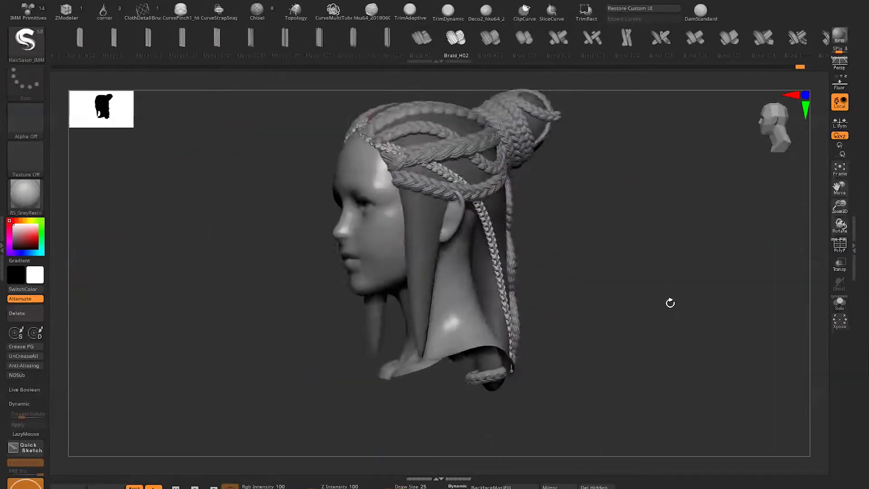
mouse_move(420, 184)
mouse_down()
mouse_move(623, 243)
mouse_move(481, 240)
mouse_up()
mouse_move(484, 376)
mouse_down()
mouse_move(601, 279)
mouse_move(541, 293)
mouse_up()
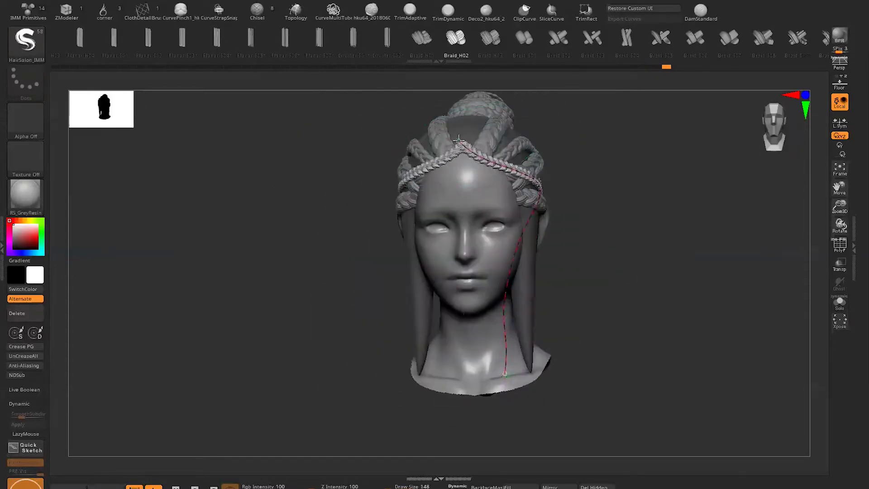
mouse_move(521, 430)
mouse_down()
mouse_move(596, 369)
mouse_move(507, 376)
mouse_move(560, 435)
mouse_up()
Orbit the isolated braided hair base through side, top-back and right-profile views.
drag(596, 244, 429, 212)
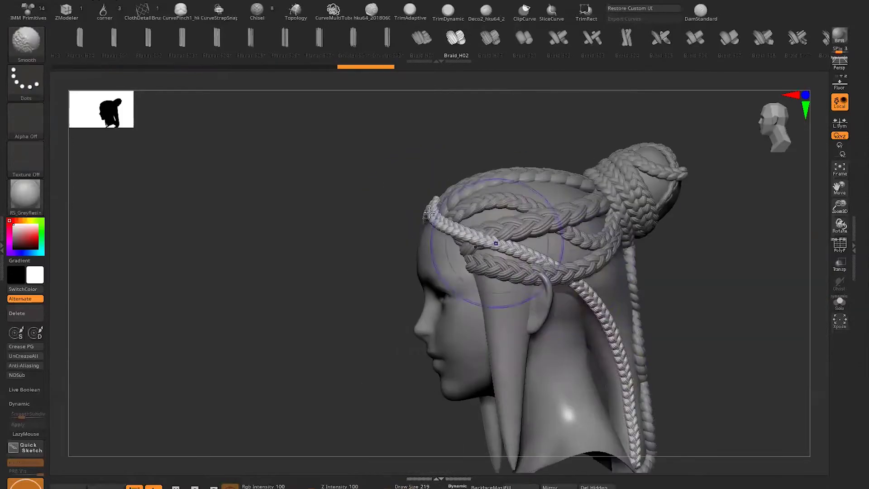
mouse_move(497, 231)
mouse_down()
mouse_move(590, 213)
mouse_move(427, 175)
mouse_up()
mouse_move(495, 252)
mouse_down()
mouse_move(362, 261)
mouse_move(396, 279)
mouse_move(605, 205)
mouse_move(389, 180)
mouse_up()
mouse_move(413, 208)
mouse_down()
mouse_move(419, 220)
mouse_move(404, 229)
mouse_move(447, 239)
mouse_move(475, 233)
mouse_move(475, 194)
mouse_move(394, 174)
mouse_move(379, 203)
mouse_move(534, 199)
mouse_up()
mouse_move(420, 185)
mouse_down()
mouse_move(540, 186)
mouse_move(478, 311)
mouse_up()
mouse_move(480, 382)
mouse_down()
mouse_move(466, 294)
mouse_move(584, 232)
mouse_move(591, 313)
mouse_move(624, 187)
mouse_move(509, 178)
mouse_move(525, 202)
mouse_move(417, 286)
mouse_up()
Select the braid brush and shrink its draw size to 41 for the crown braid.
key(space)
key(space)
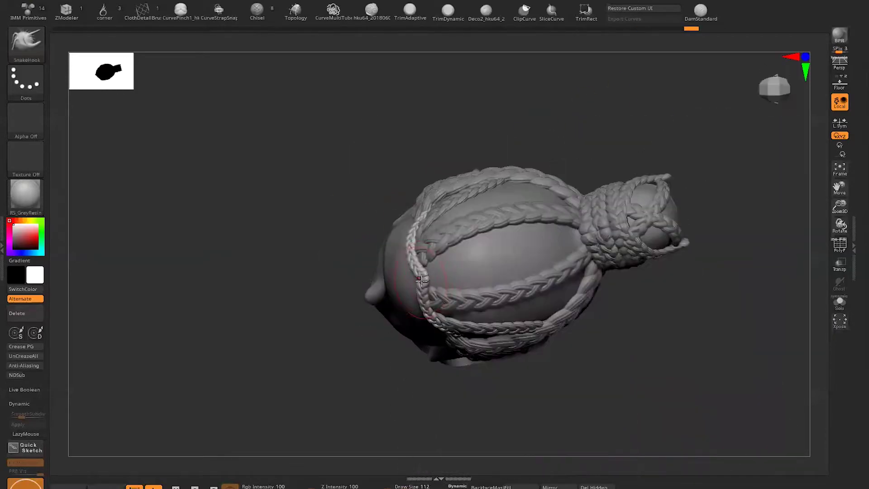
key(b)
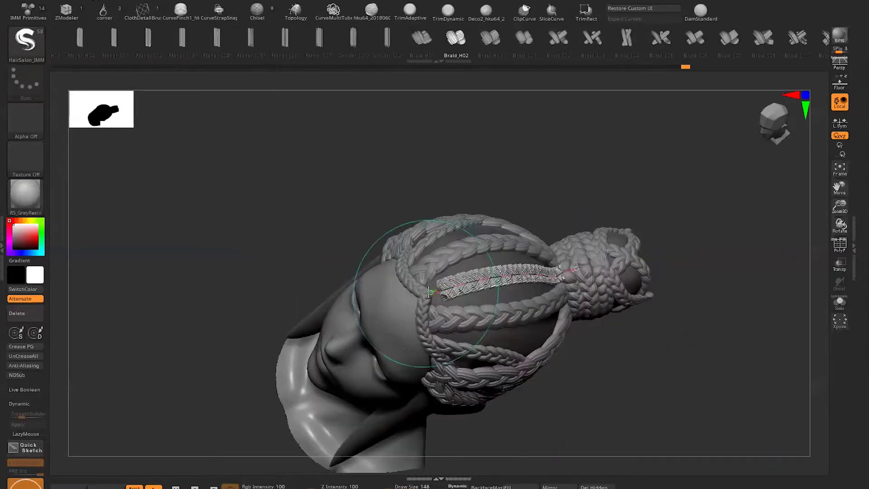
key(s)
drag(498, 356, 467, 358)
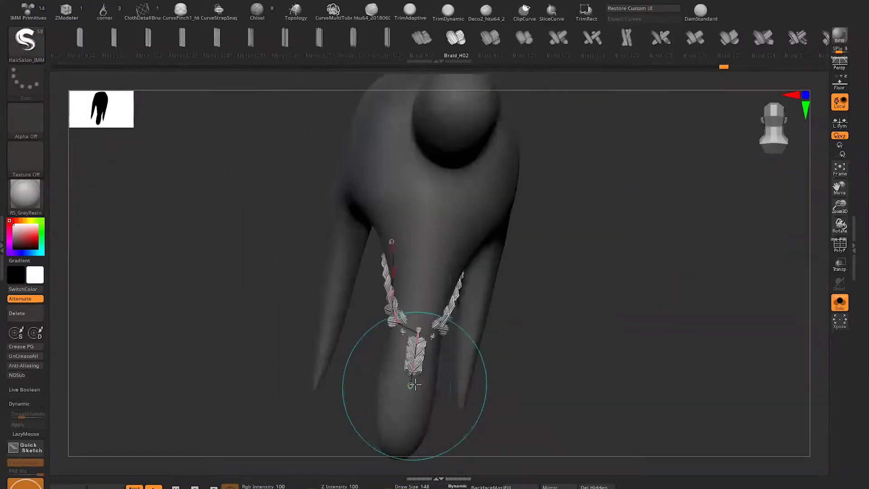
Orbit to rear and side views of the braids hanging from the hair strand.
drag(602, 241, 466, 262)
drag(552, 369, 474, 317)
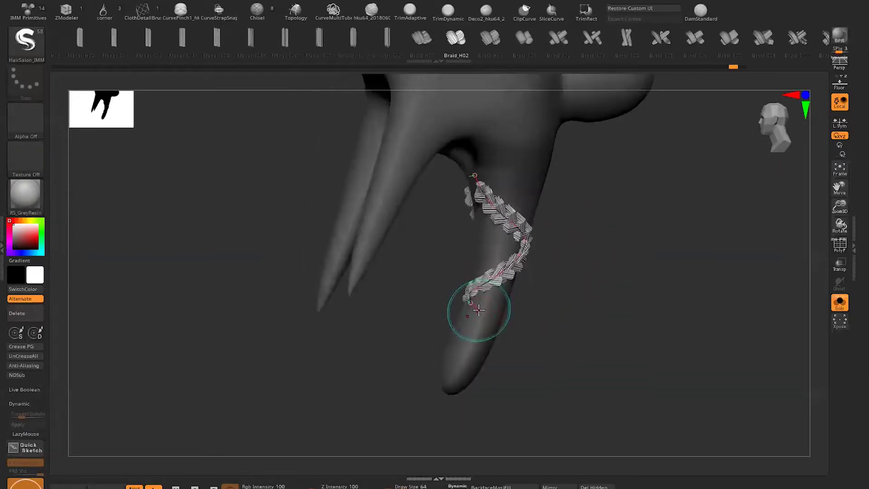
drag(689, 243, 652, 239)
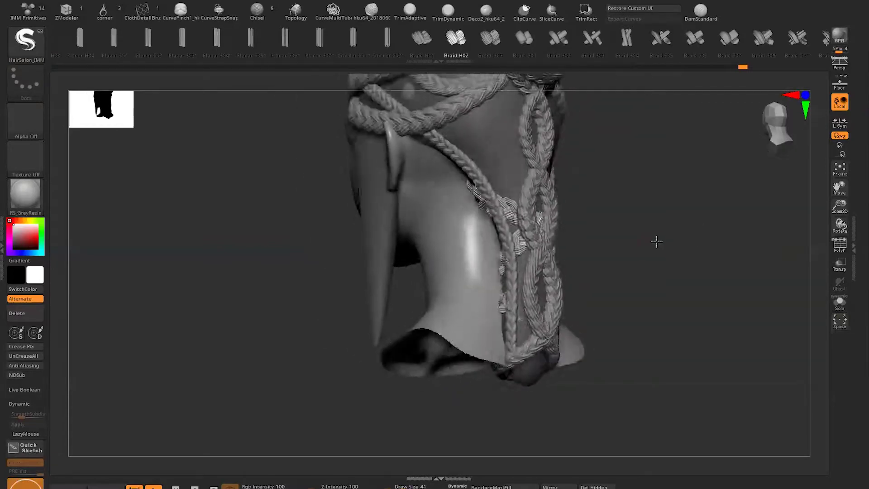
mouse_move(535, 338)
mouse_down()
mouse_move(562, 345)
mouse_move(598, 376)
mouse_up()
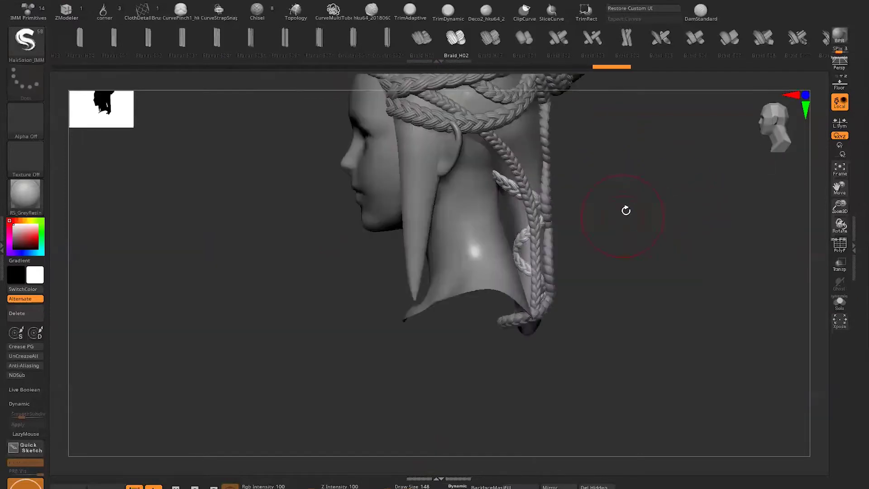
alt+drag(626, 210, 822, 290)
Briefly isolate the new braid, then show the full head at a three-quarter front view.
key(ctrl+shift+s)
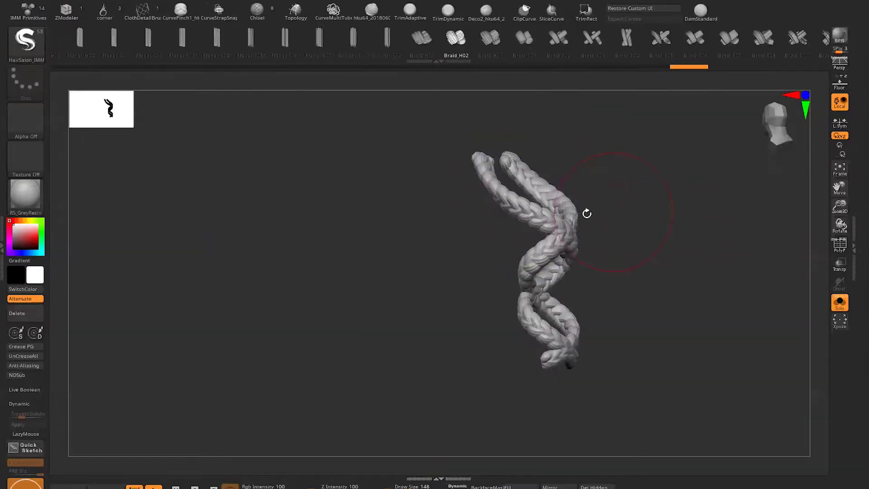
key(ctrl+shift+s)
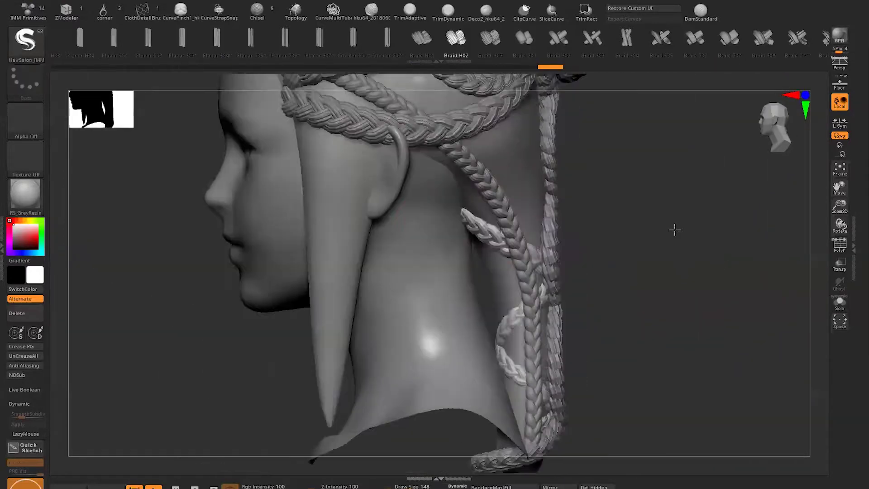
alt+drag(675, 229, 544, 227)
right_drag(481, 276, 671, 249)
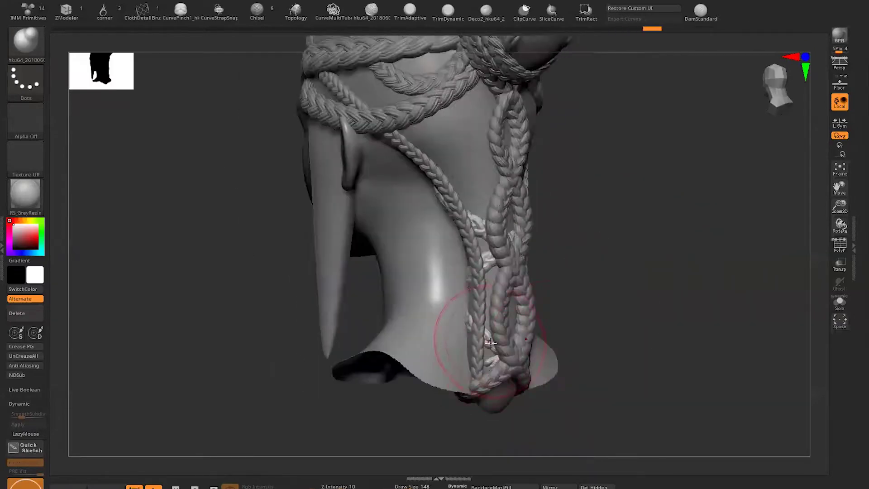
Switch to SnakeHook (B S H), then another brush, viewing the back of the bun.
key(b)
key(s)
key(h)
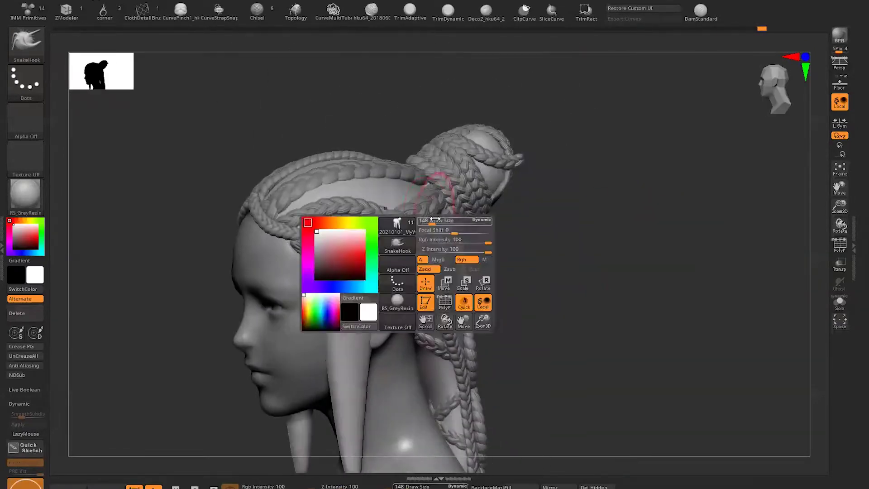
right_drag(671, 249, 569, 252)
key(l)
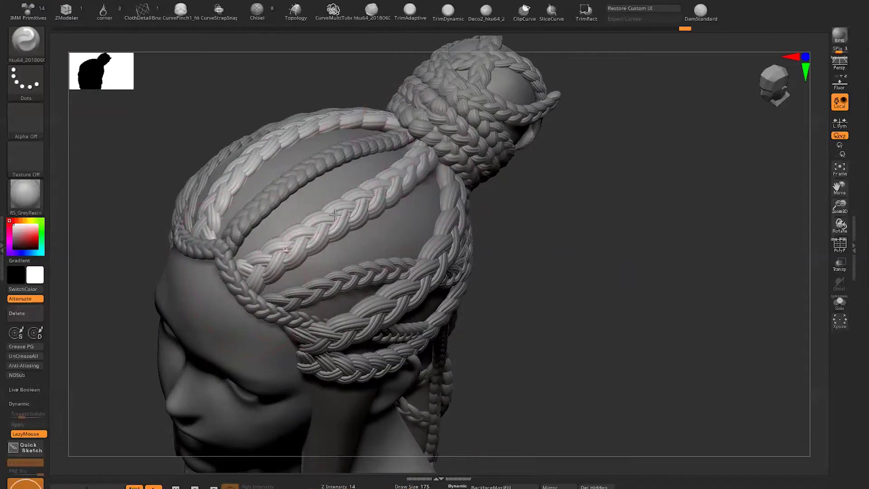
right_drag(253, 253, 317, 336)
Select the DE_HairTubes brush and orbit to inspect the strands.
key(b)
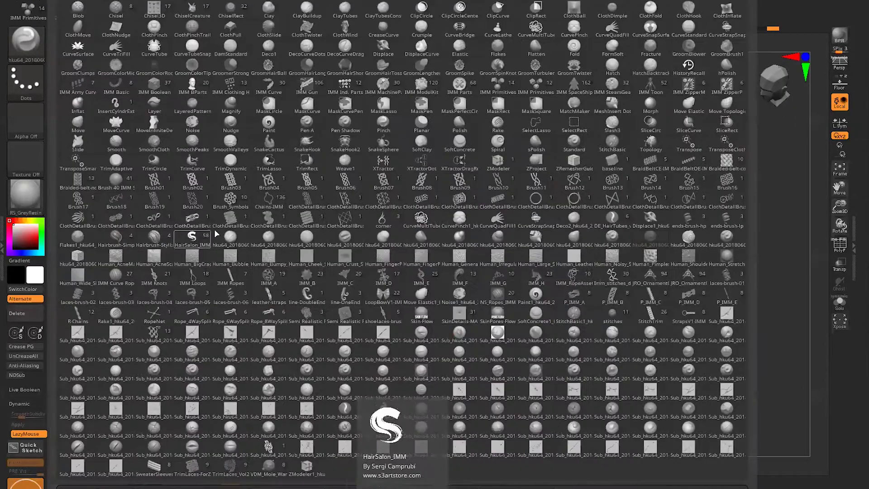
click(388, 421)
mouse_move(388, 421)
right_down()
mouse_move(599, 187)
mouse_move(445, 273)
right_up()
key(space)
mouse_move(368, 320)
right_down()
mouse_move(381, 333)
mouse_move(459, 199)
mouse_move(386, 345)
mouse_move(743, 390)
right_up()
Isolate the bun and drawn strand, then show the whole braided model again.
key(ctrl+shift+s)
mouse_move(518, 237)
right_down()
mouse_move(408, 252)
mouse_move(454, 292)
mouse_move(330, 322)
mouse_move(485, 287)
right_up()
key(ctrl+shift+s)
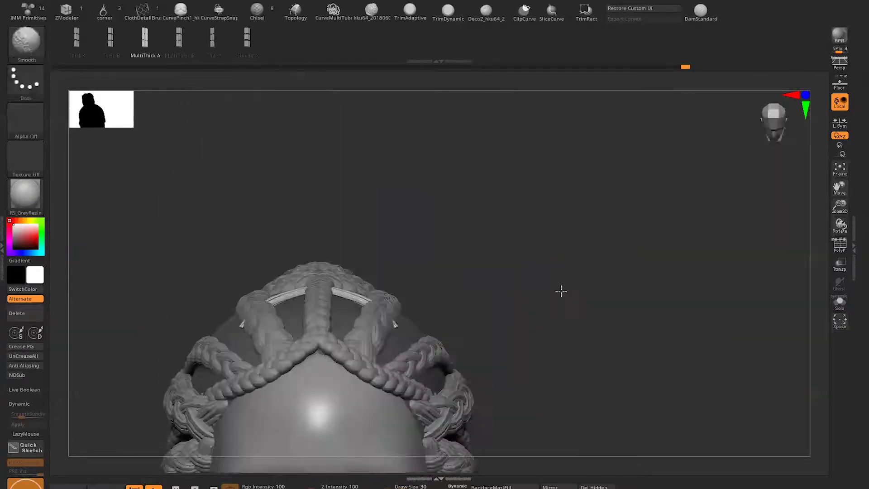
right_drag(563, 276, 357, 306)
key(space)
mouse_move(390, 362)
right_down()
mouse_move(516, 248)
mouse_move(433, 295)
right_up()
Frame the hair-tube ring, turn on PolyF, and confirm the non-undoable operation.
right_drag(527, 315, 404, 394)
mouse_move(608, 184)
right_down()
mouse_move(636, 286)
mouse_move(303, 253)
mouse_move(319, 257)
right_up()
mouse_move(455, 297)
right_down()
mouse_move(498, 362)
mouse_move(540, 465)
right_up()
key(shift+f)
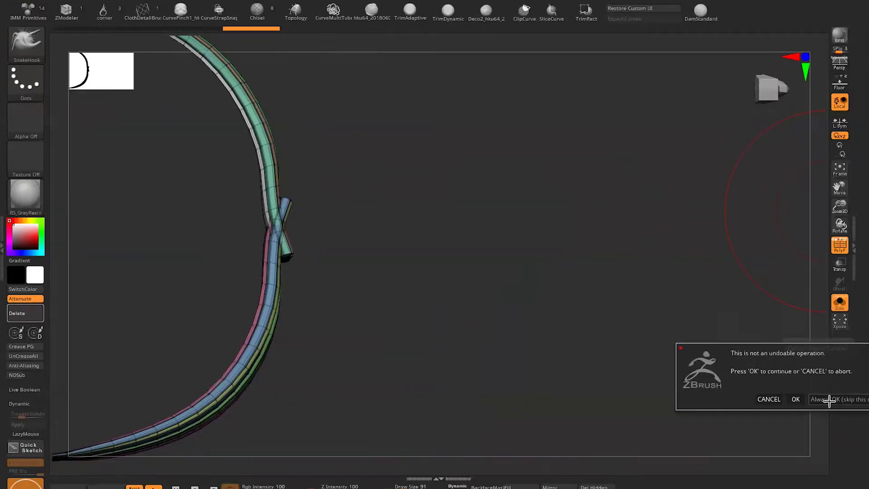
click(829, 400)
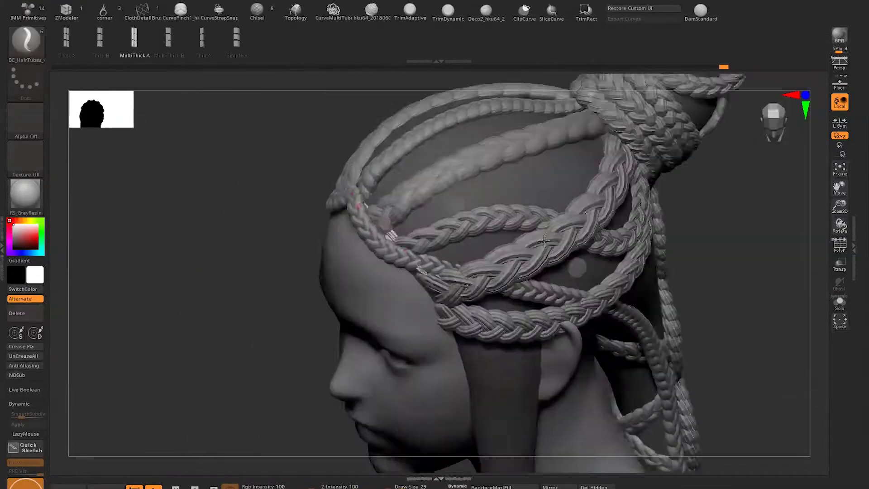
Check the new long hair-tube strips on the isolated head from front and top views.
drag(544, 241, 532, 252)
mouse_move(575, 198)
mouse_down()
mouse_move(398, 216)
mouse_move(596, 316)
mouse_move(398, 229)
mouse_up()
mouse_move(578, 395)
mouse_down()
mouse_move(401, 245)
mouse_move(659, 361)
mouse_move(697, 274)
mouse_move(633, 282)
mouse_up()
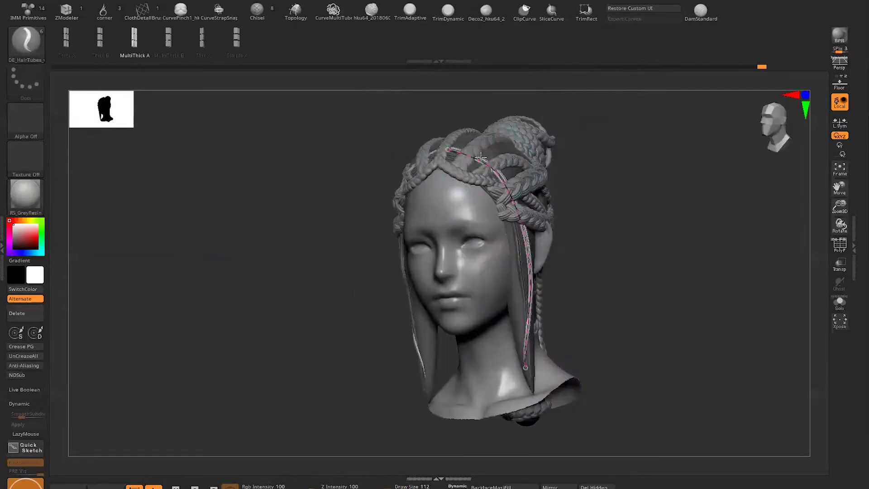
mouse_move(667, 254)
mouse_down()
mouse_move(683, 200)
mouse_move(549, 390)
mouse_move(617, 229)
mouse_move(677, 309)
mouse_move(675, 184)
mouse_move(504, 224)
mouse_move(436, 141)
mouse_up()
drag(460, 414, 386, 165)
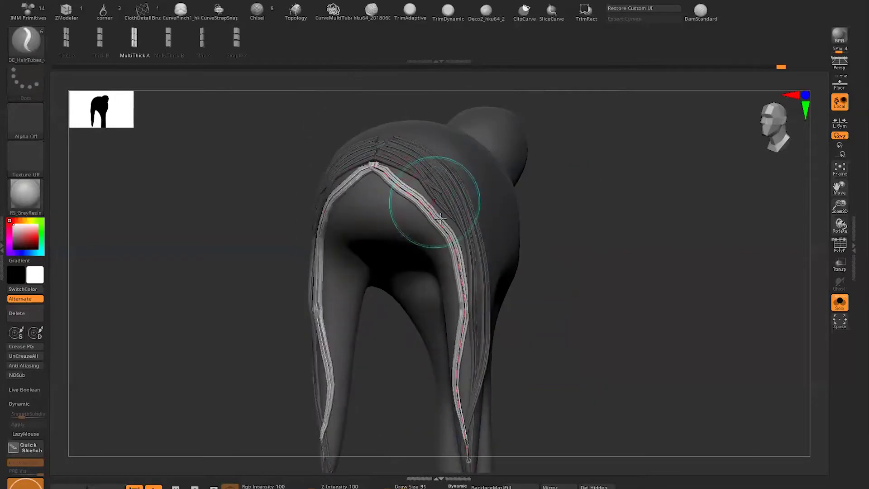
mouse_move(586, 253)
mouse_down()
mouse_move(598, 225)
mouse_move(426, 165)
mouse_move(676, 221)
mouse_move(403, 236)
mouse_move(232, 413)
mouse_move(427, 238)
mouse_up()
Reduce the draw size and switch to the SnakeHook brush with B S H.
key(space)
mouse_move(471, 344)
mouse_down()
mouse_move(685, 235)
mouse_move(557, 193)
mouse_move(388, 335)
mouse_up()
key(b)
key(s)
key(h)
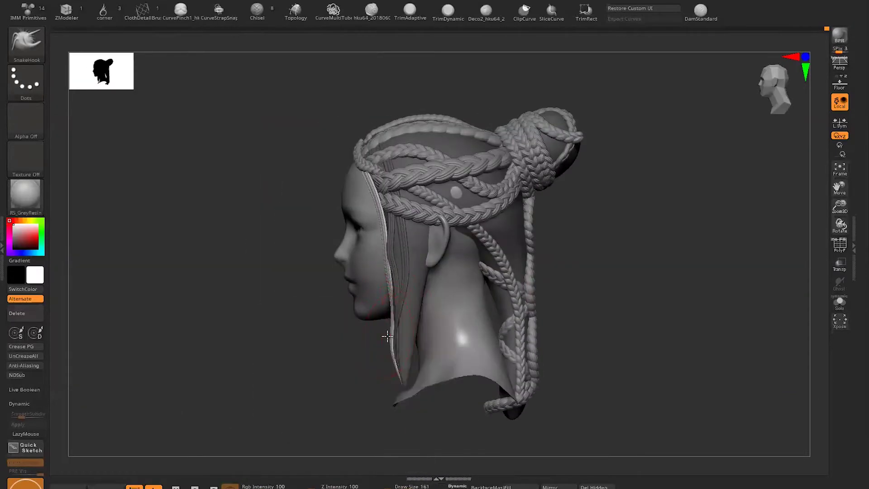
Orbit the head through several profiles and switch to the braid curve brush.
mouse_move(383, 249)
mouse_down()
mouse_move(436, 281)
mouse_move(391, 199)
mouse_up()
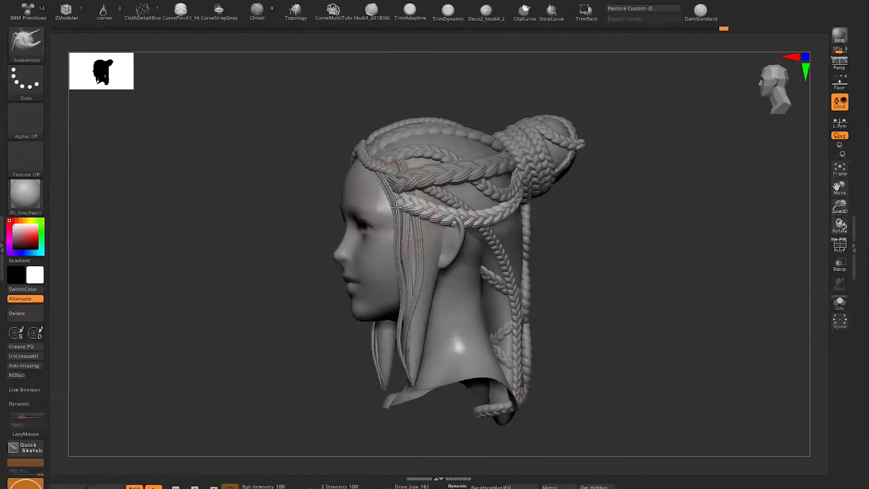
drag(298, 183, 381, 185)
key(space)
right_drag(390, 204, 382, 180)
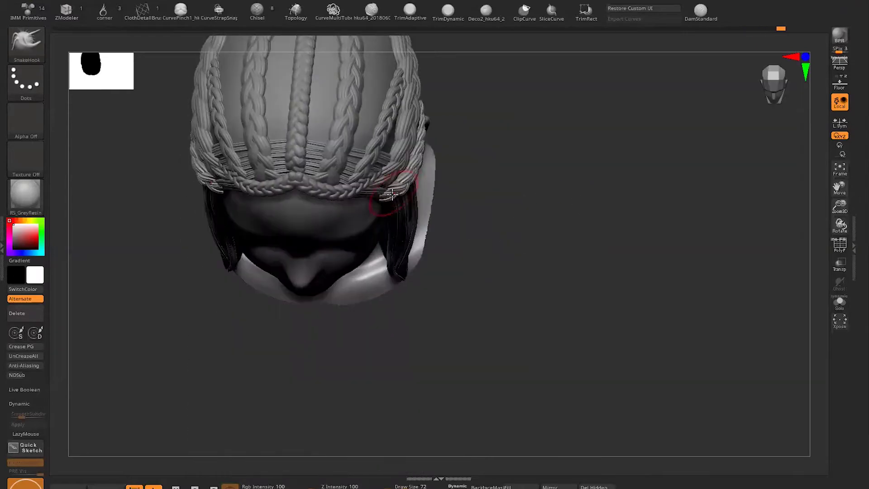
drag(517, 186, 399, 172)
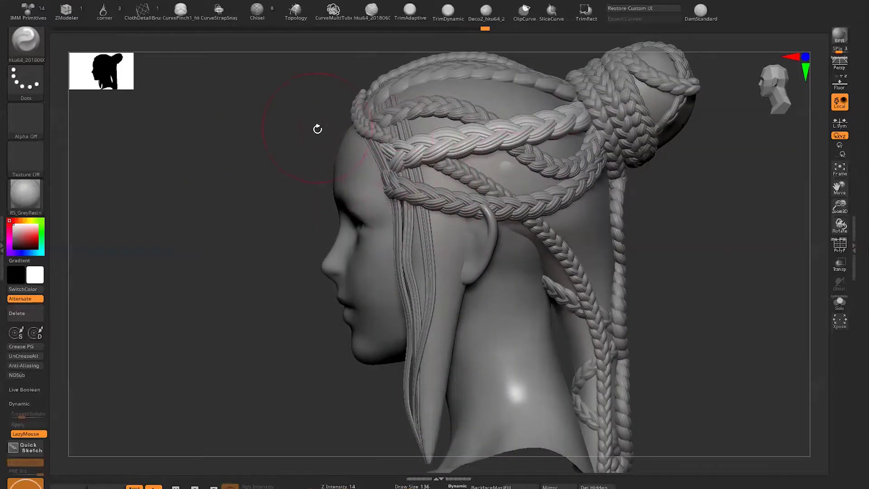
mouse_move(252, 133)
mouse_down()
mouse_move(464, 137)
mouse_move(482, 115)
mouse_up()
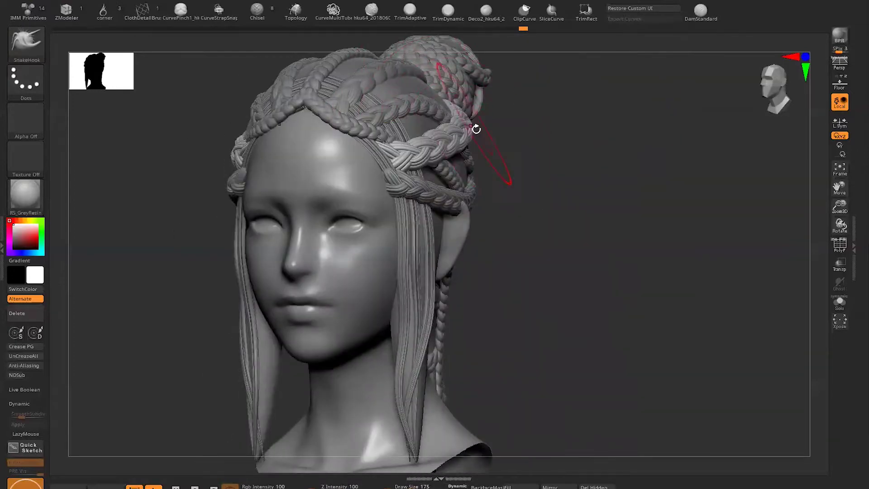
key(2)
mouse_move(587, 161)
mouse_down()
mouse_move(621, 183)
mouse_move(559, 155)
mouse_up()
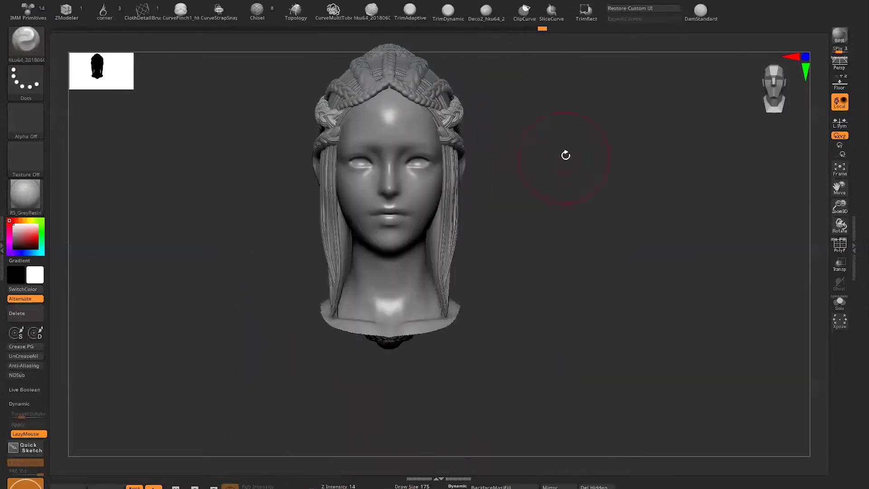
Save the project, overwriting the existing file, and pick the DE_HairTubes brush.
key(ctrl+s)
key(Return)
key(Return)
mouse_move(553, 248)
mouse_down()
mouse_move(585, 268)
mouse_move(622, 252)
mouse_up()
key(b)
click(479, 155)
mouse_move(479, 155)
alt+mouse_down()
mouse_move(602, 200)
mouse_move(506, 171)
mouse_move(430, 181)
mouse_move(367, 161)
alt+mouse_up()
Orbit between profile and bun views, switching back to the braid curve brush.
key(space)
mouse_move(598, 206)
mouse_down()
mouse_move(368, 146)
mouse_move(397, 208)
mouse_up()
mouse_move(390, 400)
mouse_down()
mouse_move(401, 351)
mouse_move(530, 250)
mouse_up()
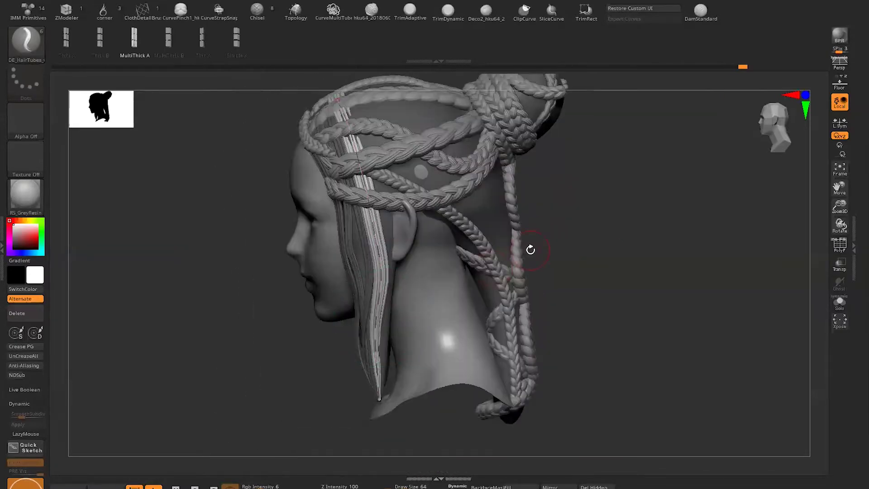
mouse_move(305, 149)
right_down()
mouse_move(366, 157)
mouse_move(516, 359)
right_up()
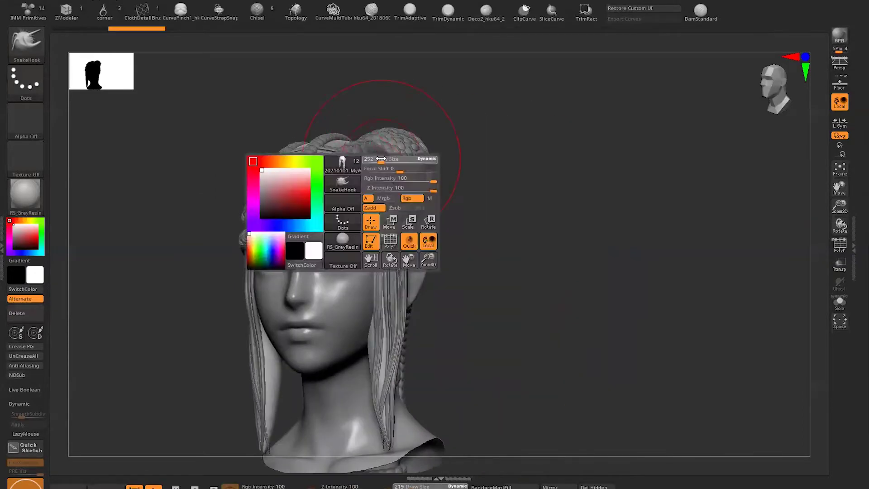
click(371, 9)
right_drag(476, 204, 575, 219)
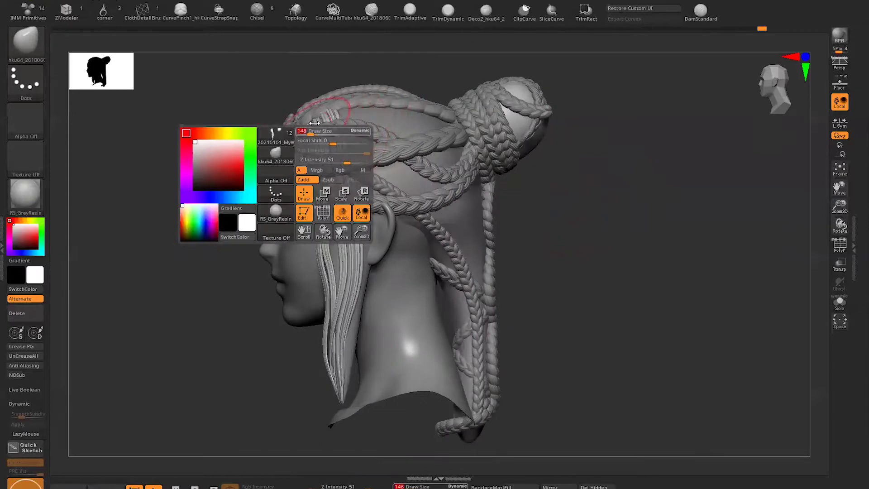
right_drag(329, 110, 344, 147)
Solo the smooth hair-cap subtool and select the DE_HairTubes brush.
key(space)
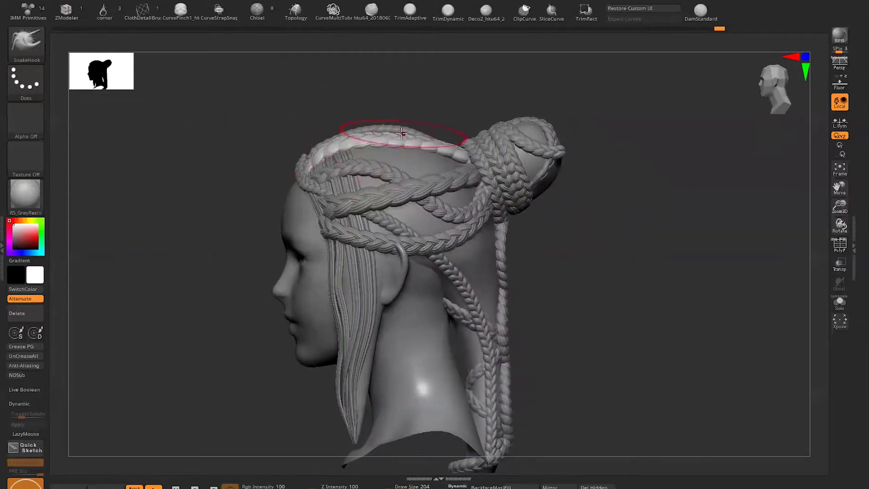
drag(608, 200, 368, 194)
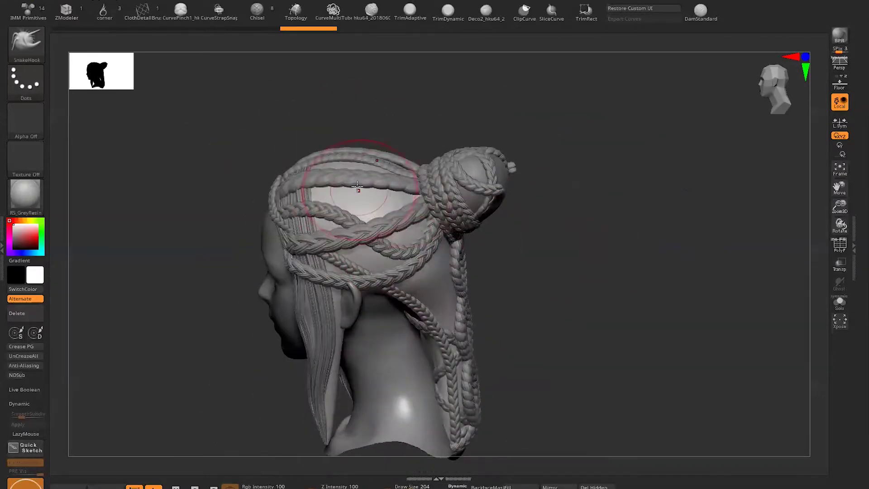
alt+click(321, 193)
key(b)
click(612, 219)
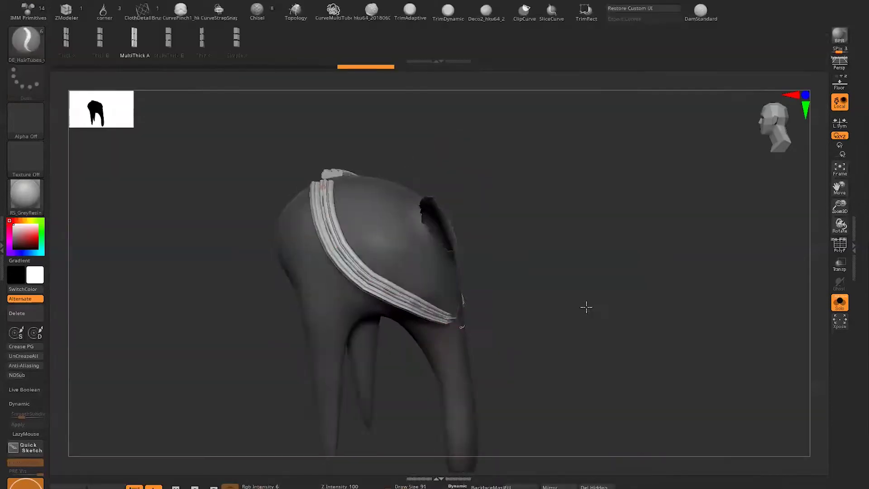
Orbit around the hair cap and enlarge the brush draw size to 252.
drag(512, 245, 629, 84)
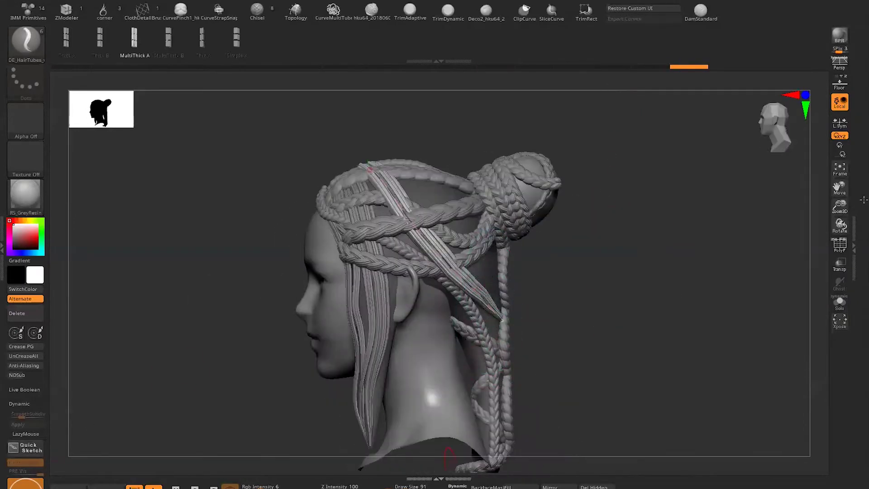
drag(572, 260, 631, 273)
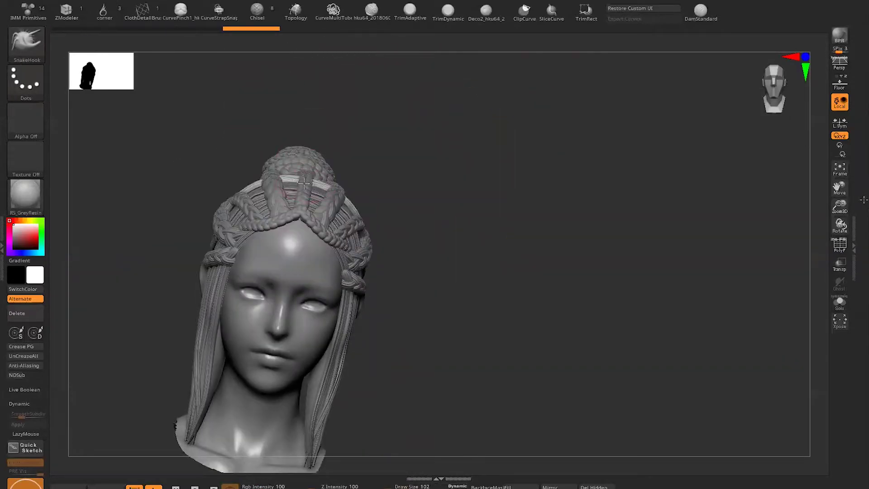
mouse_move(413, 171)
mouse_down()
mouse_move(320, 173)
mouse_move(272, 146)
mouse_move(279, 176)
mouse_up()
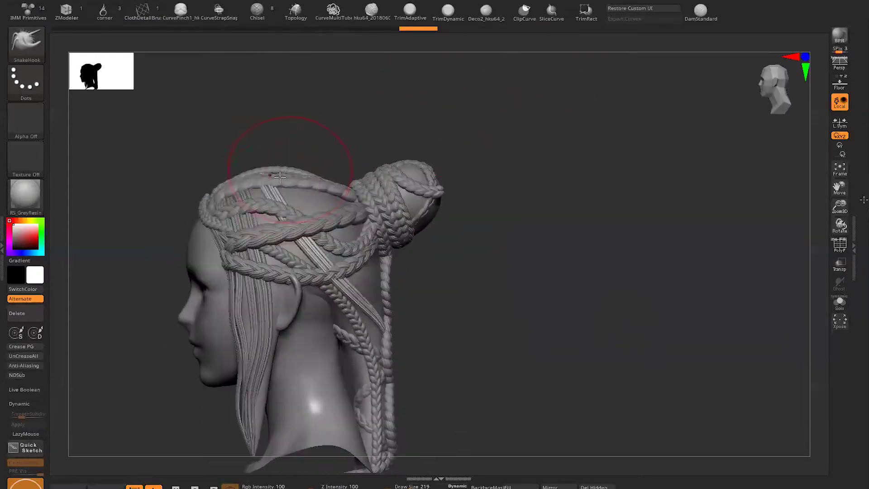
right_drag(276, 183, 538, 182)
right_click(290, 193)
mouse_move(290, 193)
mouse_down()
mouse_move(299, 193)
mouse_move(290, 193)
mouse_up()
drag(433, 258, 316, 193)
mouse_move(464, 212)
mouse_down()
mouse_move(516, 163)
mouse_move(344, 153)
mouse_up()
Lay DE_HairTubes strands over the back and sides, checking from top and both profiles.
key(b)
click(319, 131)
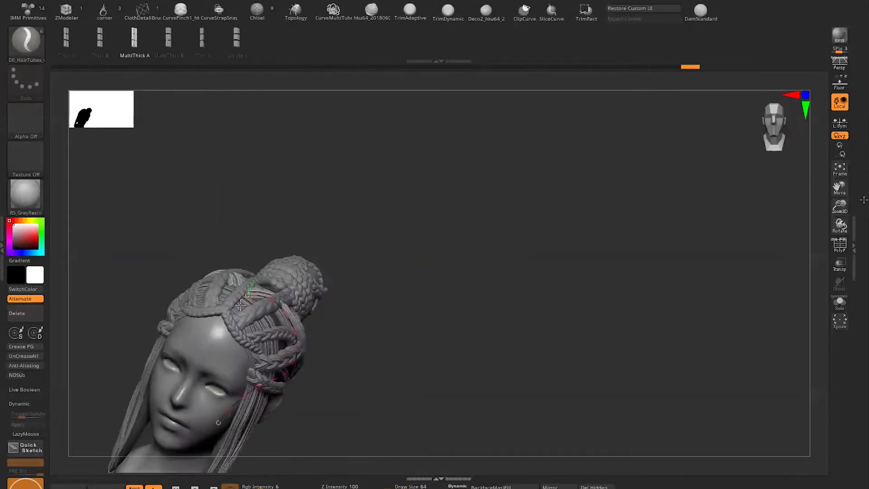
mouse_move(362, 328)
mouse_down()
mouse_move(407, 163)
mouse_move(445, 365)
mouse_move(596, 274)
mouse_move(505, 205)
mouse_move(552, 262)
mouse_move(450, 271)
mouse_move(459, 349)
mouse_move(542, 298)
mouse_up()
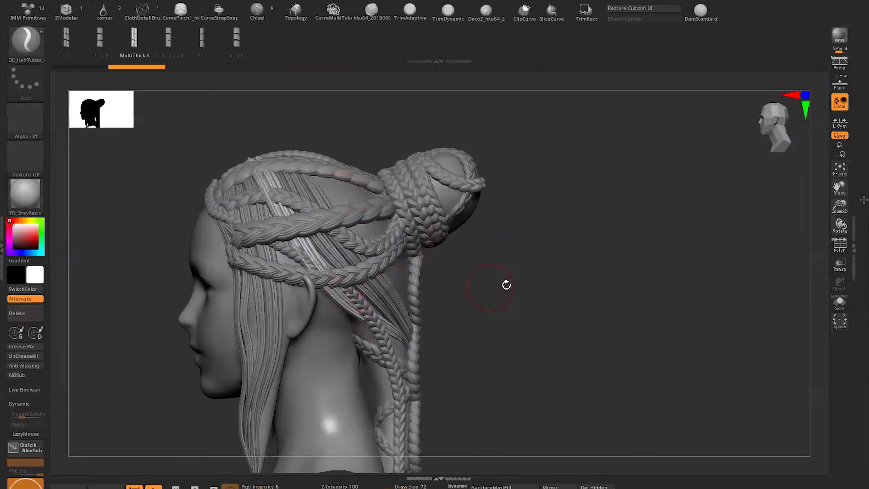
mouse_move(272, 136)
right_down()
mouse_move(398, 289)
mouse_move(560, 264)
right_up()
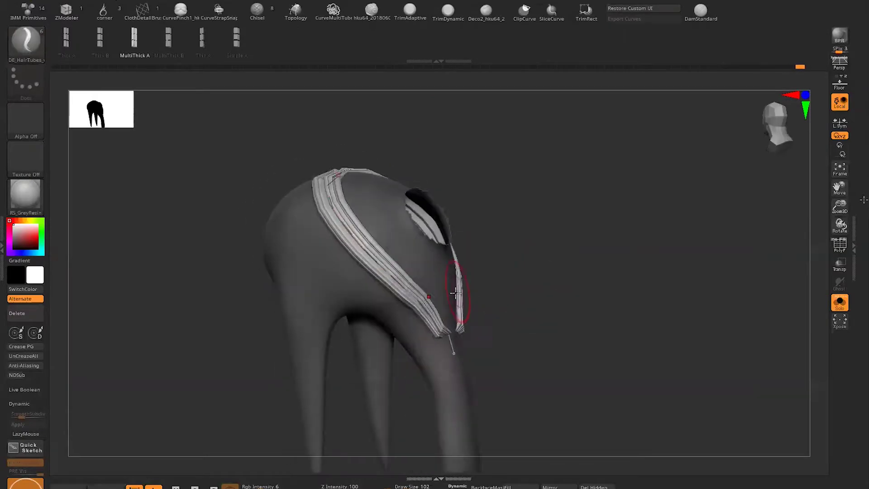
mouse_move(586, 326)
right_down()
mouse_move(400, 259)
mouse_move(422, 271)
right_up()
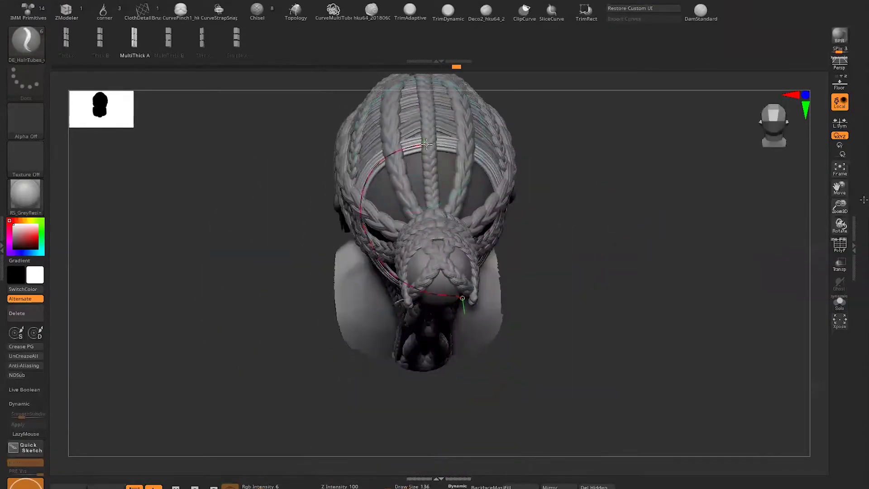
right_drag(543, 253, 529, 295)
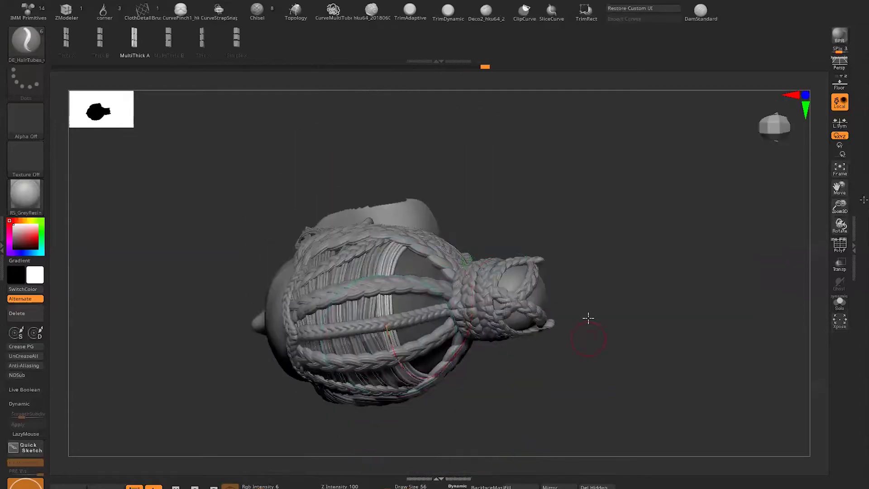
right_drag(390, 294, 417, 432)
mouse_move(529, 294)
right_down()
mouse_move(535, 297)
mouse_move(524, 334)
mouse_move(632, 305)
mouse_move(476, 162)
mouse_move(629, 212)
mouse_move(625, 172)
mouse_move(597, 159)
mouse_move(650, 219)
mouse_move(594, 295)
mouse_move(570, 221)
right_up()
Save the project, overwriting the file, and reselect the DE_HairTubes brush.
key(b)
key(ctrl+s)
key(Return)
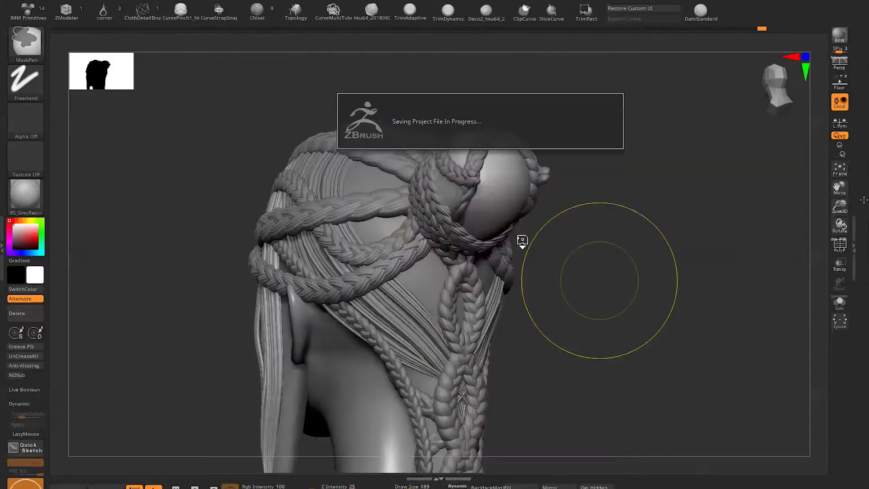
key(b)
click(397, 434)
Isolate a single hair-tube loop, orbit it, and toggle back to the full braided head.
mouse_move(630, 194)
right_down()
mouse_move(365, 173)
mouse_move(543, 246)
right_up()
click(839, 301)
mouse_move(515, 334)
right_down()
mouse_move(371, 155)
mouse_move(597, 297)
mouse_move(467, 357)
mouse_move(516, 254)
right_up()
key(shift+ctrl+s)
mouse_move(580, 200)
right_down()
mouse_move(499, 219)
mouse_move(330, 117)
mouse_move(311, 221)
mouse_move(299, 224)
mouse_move(446, 389)
mouse_move(498, 317)
mouse_move(561, 294)
mouse_move(611, 309)
right_up()
key(ctrl)
key(shift+ctrl+s)
key(space)
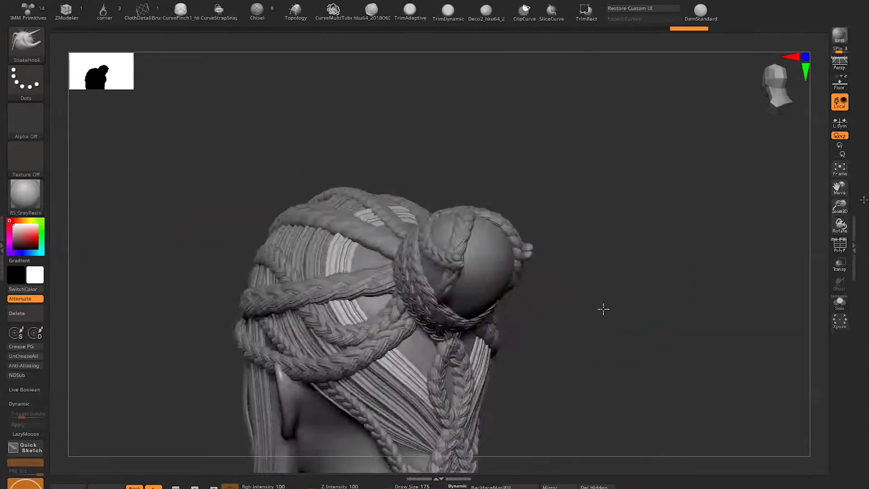
Reselect DE_HairTubes, then isolate the smooth cap with its hair curves.
key(b)
click(388, 447)
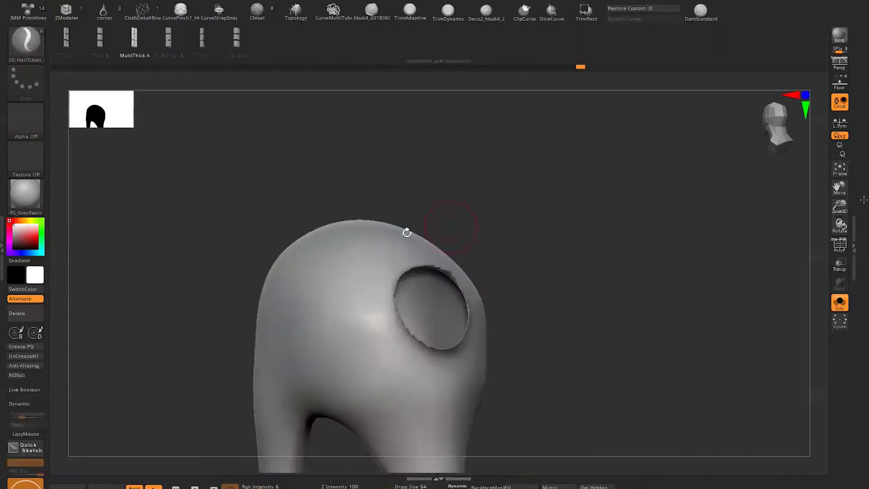
key(ctrl+shift+s)
mouse_move(366, 263)
right_down()
mouse_move(594, 270)
mouse_move(350, 299)
mouse_move(393, 371)
mouse_move(511, 290)
mouse_move(644, 266)
mouse_move(566, 285)
right_up()
key(ctrl+shift+s)
key(ctrl+shift+s)
key(ctrl+shift+s)
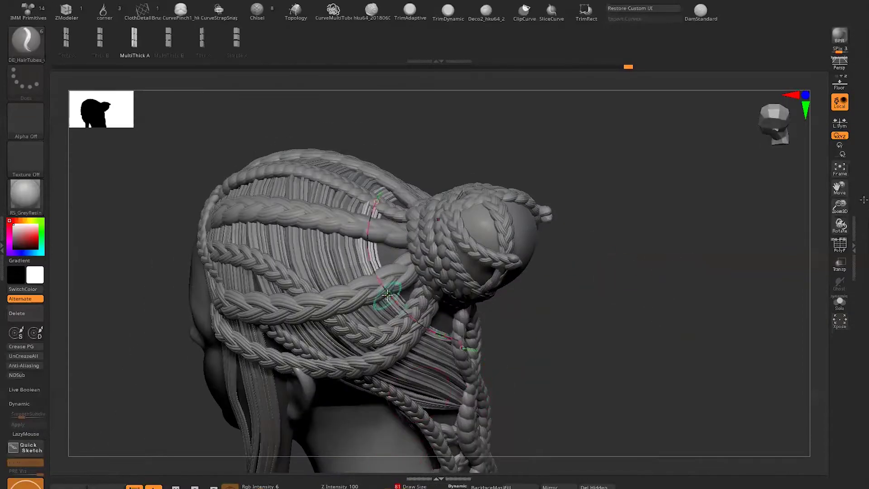
right_drag(387, 296, 370, 270)
right_drag(453, 289, 390, 197)
Switch to SnakeHook and orbit behind the model to view the bun piece.
key(b)
key(s)
key(h)
mouse_move(447, 294)
right_down()
mouse_move(330, 196)
mouse_move(470, 232)
right_up()
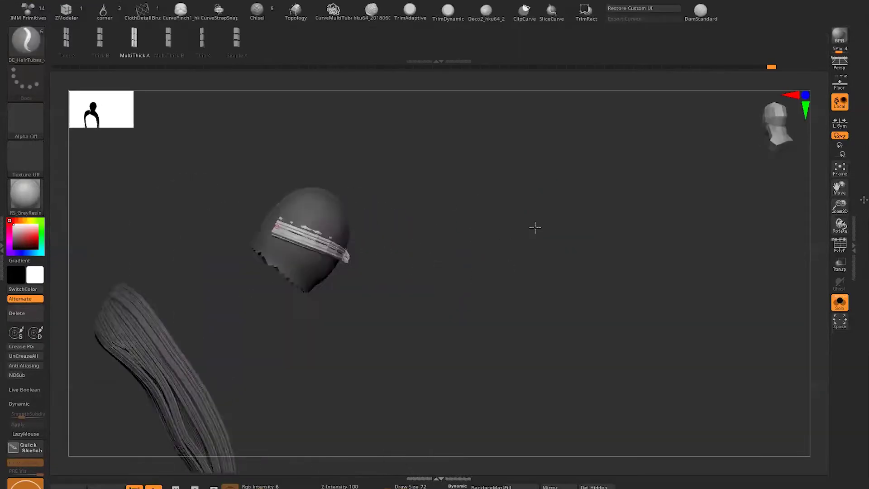
right_drag(394, 234, 335, 268)
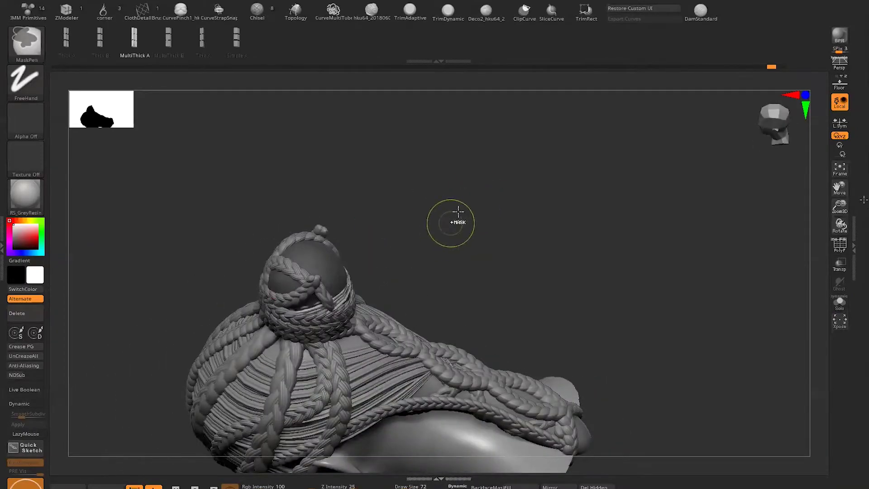
mouse_move(458, 211)
mouse_down()
mouse_move(458, 258)
mouse_move(487, 246)
mouse_move(479, 259)
mouse_move(358, 238)
mouse_move(378, 213)
mouse_move(414, 216)
mouse_move(423, 252)
mouse_move(646, 221)
mouse_move(428, 191)
mouse_up()
key(space)
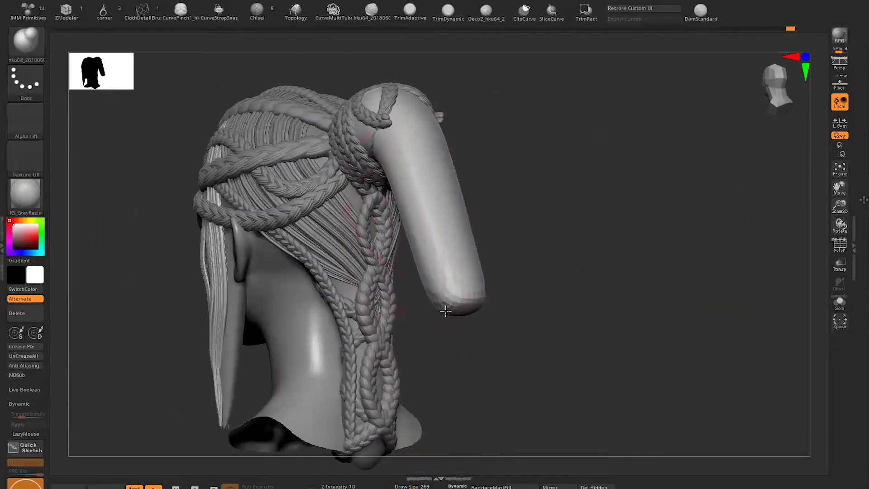
Pull the ponytail tube downward and outward from the bun with SnakeHook.
drag(422, 134, 446, 218)
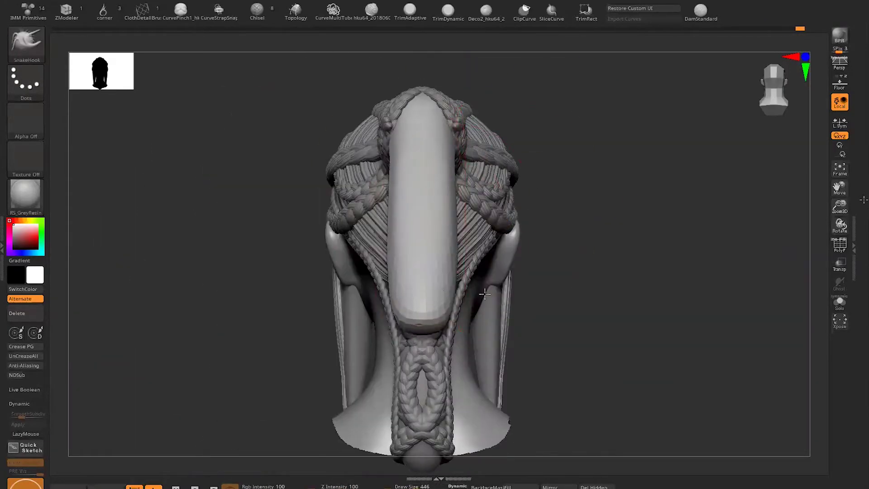
drag(444, 284, 442, 301)
mouse_move(426, 254)
mouse_down()
mouse_move(309, 179)
mouse_move(417, 195)
mouse_move(685, 159)
mouse_move(620, 165)
mouse_move(563, 242)
mouse_move(641, 157)
mouse_move(603, 227)
mouse_move(580, 239)
mouse_move(580, 213)
mouse_up()
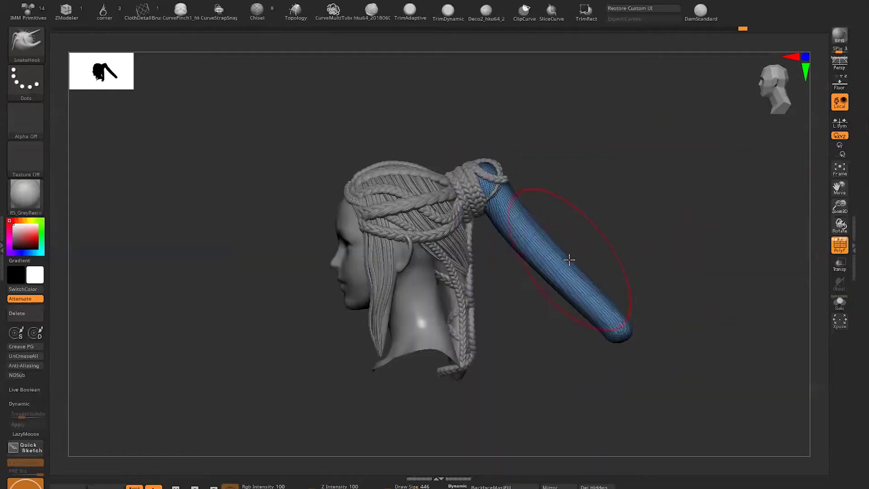
drag(569, 259, 602, 319)
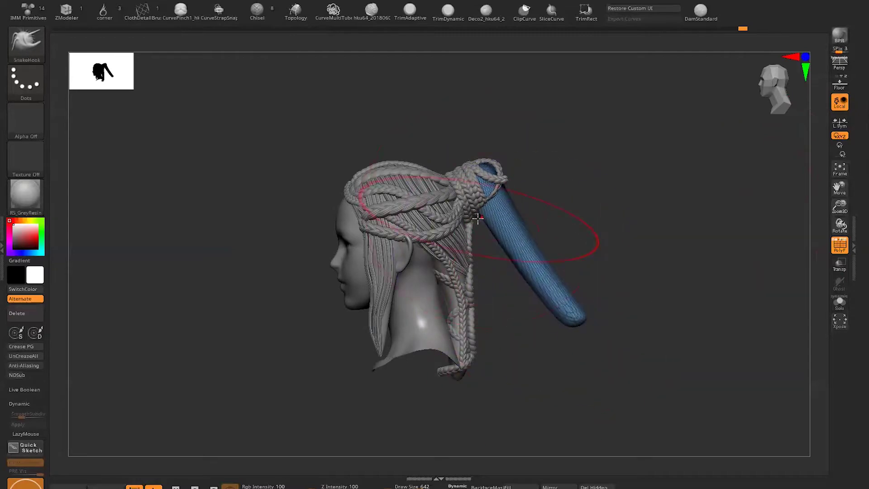
Turn off PolyF, reduce the draw size, and return to the hair-tube brush.
drag(477, 218, 407, 225)
drag(435, 289, 517, 206)
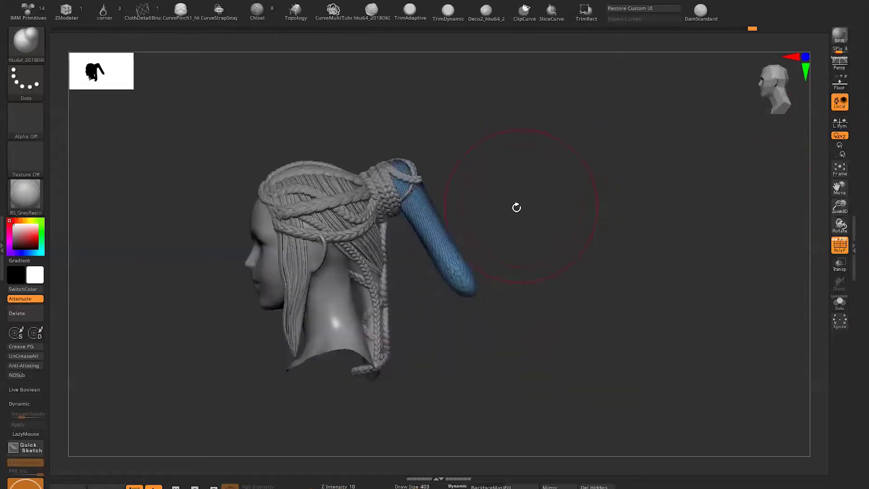
key(shift+f)
key(space)
click(23, 63)
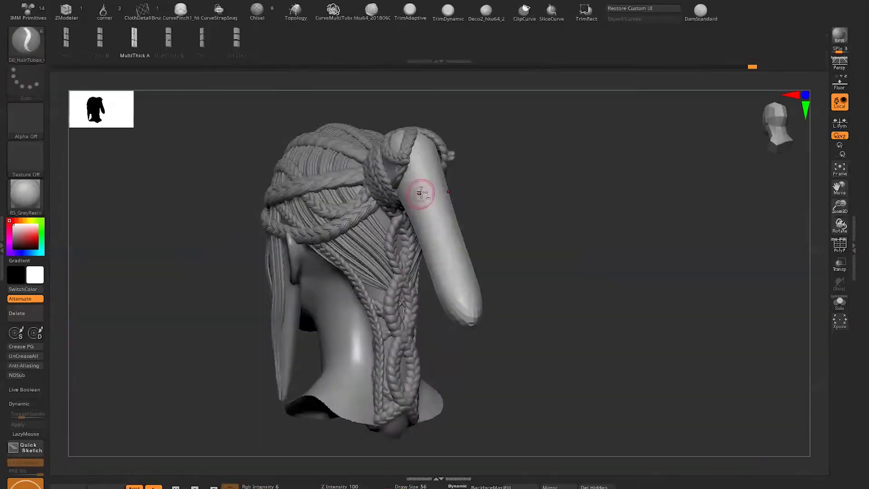
Solo the ponytail hair tube and compare it with the full head from the side.
key(ctrl+shift+s)
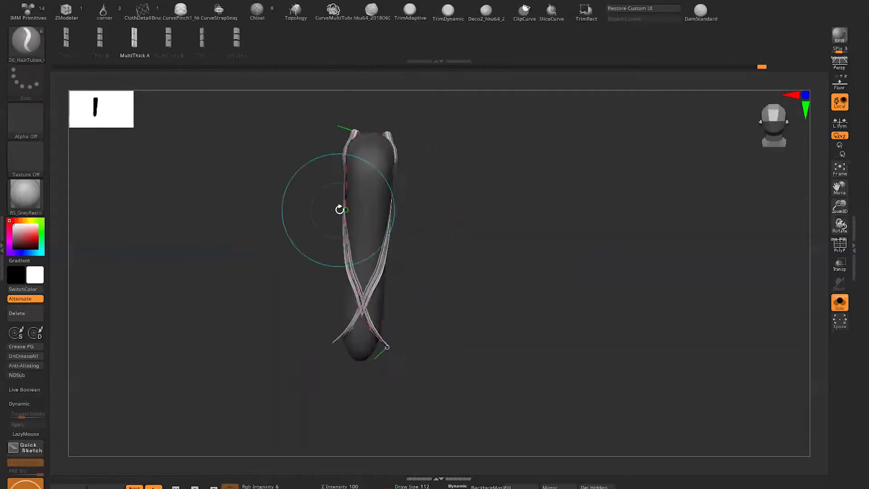
drag(418, 250, 326, 243)
key(ctrl+shift+s)
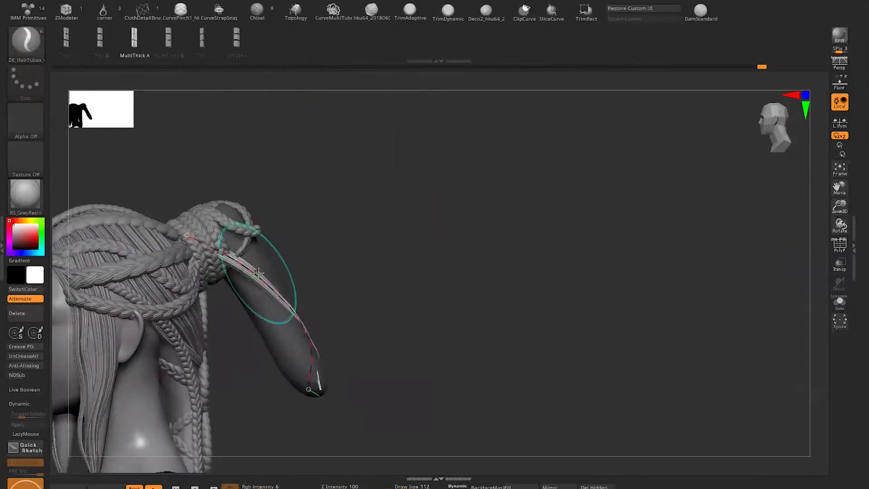
mouse_move(226, 376)
mouse_down()
mouse_move(309, 375)
mouse_move(344, 289)
mouse_move(510, 209)
mouse_up()
mouse_move(426, 239)
alt+mouse_down()
mouse_move(432, 264)
mouse_move(465, 246)
alt+mouse_up()
key(ctrl+shift+s)
drag(385, 280, 445, 314)
key(ctrl+shift+s)
Check the back braids, toggling Solo on the ponytail strand from several angles.
drag(489, 253, 486, 294)
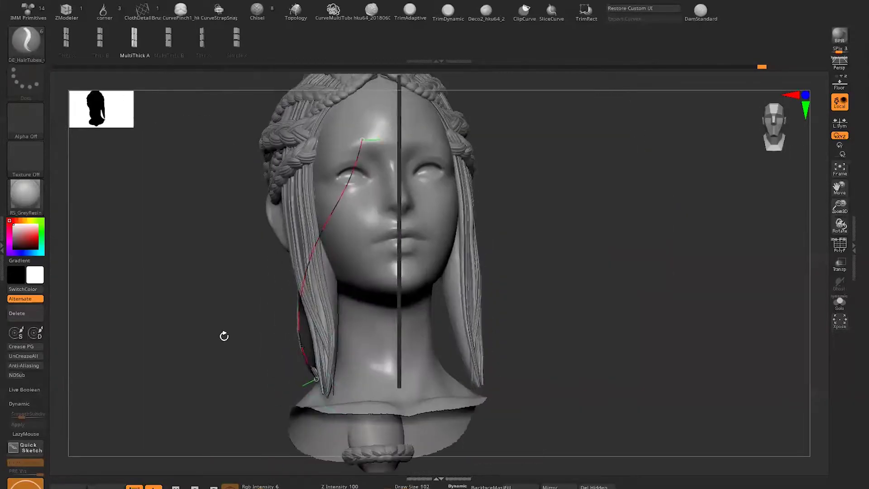
mouse_move(220, 130)
mouse_down()
mouse_move(403, 297)
mouse_move(505, 221)
mouse_move(382, 278)
mouse_move(355, 321)
mouse_move(427, 227)
mouse_up()
key(ctrl+shift+s)
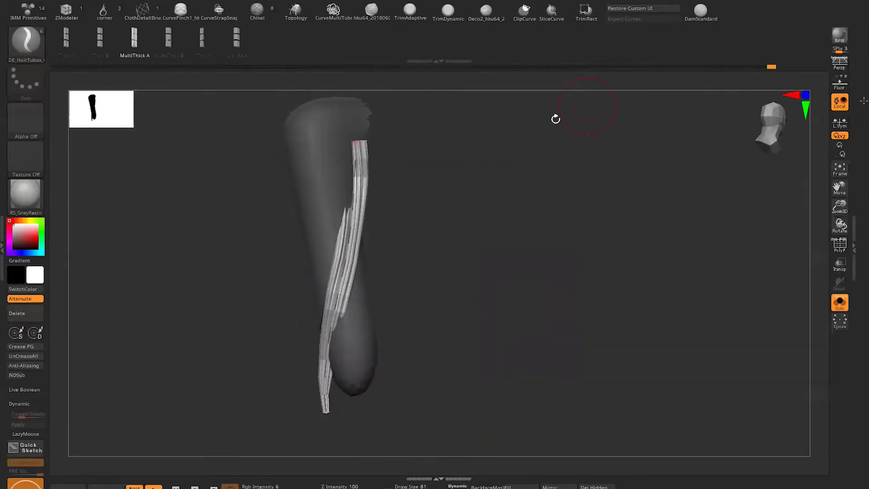
mouse_move(417, 255)
mouse_down()
mouse_move(588, 293)
mouse_move(252, 252)
mouse_move(566, 330)
mouse_move(635, 267)
mouse_move(539, 237)
mouse_move(572, 306)
mouse_move(545, 254)
mouse_up()
key(ctrl+shift+s)
mouse_move(398, 321)
mouse_down()
mouse_move(531, 271)
mouse_move(277, 417)
mouse_move(397, 252)
mouse_move(516, 297)
mouse_move(317, 233)
mouse_move(514, 229)
mouse_move(644, 289)
mouse_move(287, 437)
mouse_move(442, 184)
mouse_move(615, 212)
mouse_move(381, 434)
mouse_move(613, 250)
mouse_move(314, 378)
mouse_move(372, 172)
mouse_up()
key(ctrl+shift+s)
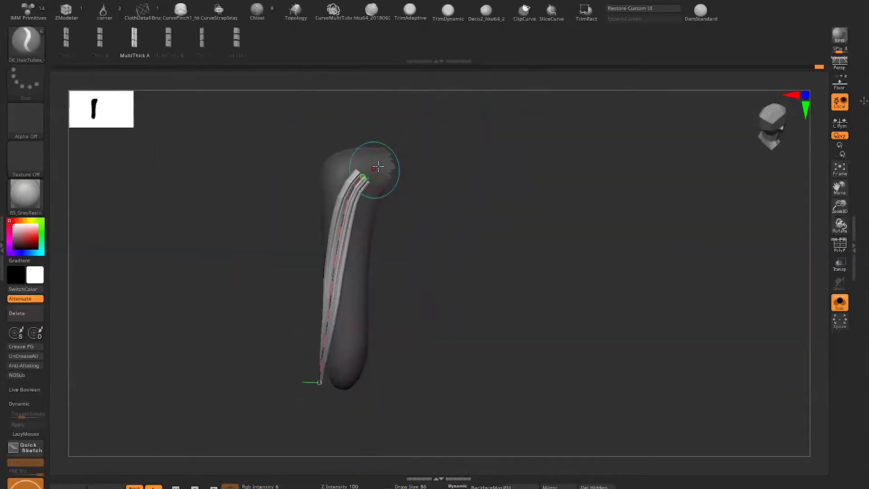
drag(317, 386, 321, 401)
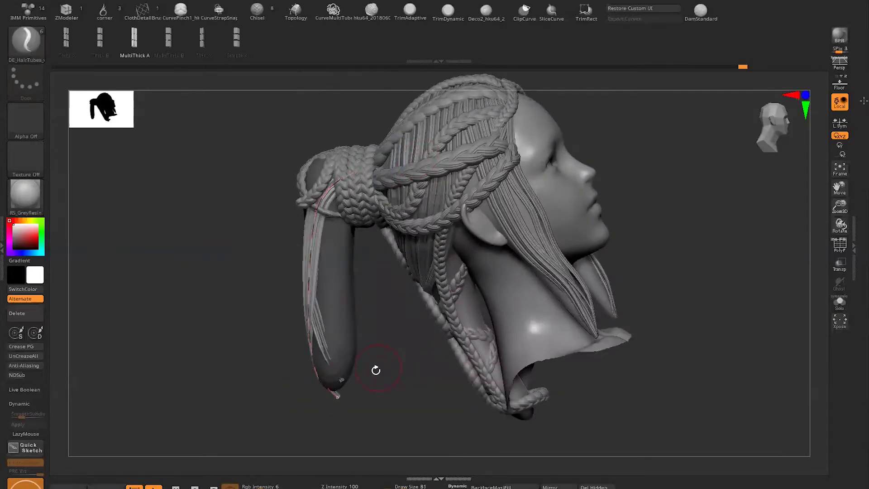
drag(376, 370, 414, 245)
mouse_move(444, 464)
mouse_down()
mouse_move(494, 229)
mouse_move(586, 252)
mouse_move(576, 235)
mouse_move(508, 237)
mouse_move(422, 213)
mouse_up()
Toggle isolation of the ponytail piece across three-quarter back and left side views.
key(ctrl+shift+f)
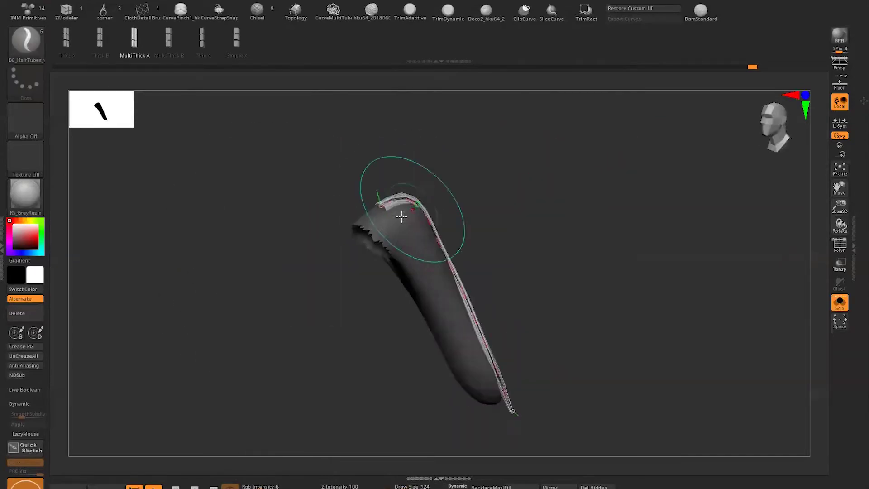
key(ctrl+shift+f)
mouse_move(602, 127)
mouse_down()
mouse_move(630, 316)
mouse_move(402, 191)
mouse_move(423, 415)
mouse_move(388, 339)
mouse_move(442, 261)
mouse_up()
key(ctrl+shift+f)
key(ctrl+shift+f)
mouse_move(714, 207)
mouse_down()
mouse_move(478, 106)
mouse_move(530, 240)
mouse_up()
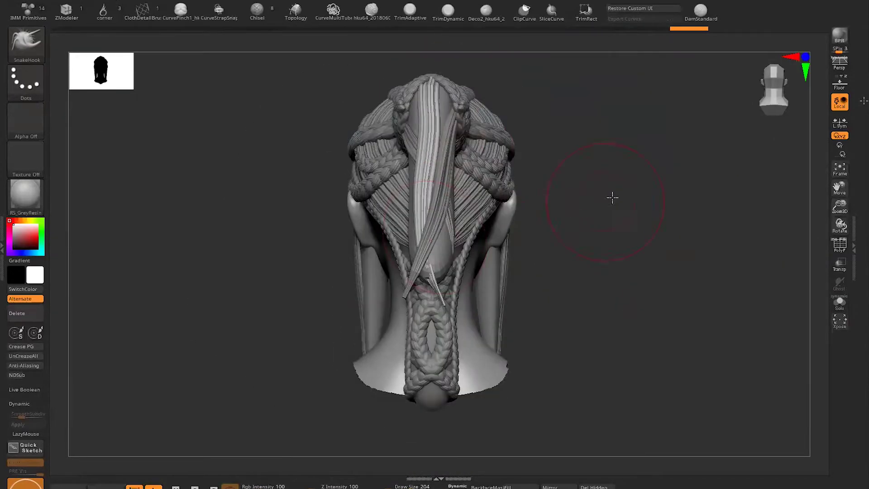
mouse_move(530, 240)
mouse_down()
mouse_move(459, 175)
mouse_move(461, 160)
mouse_up()
mouse_move(613, 195)
mouse_down()
mouse_move(472, 266)
mouse_move(502, 218)
mouse_up()
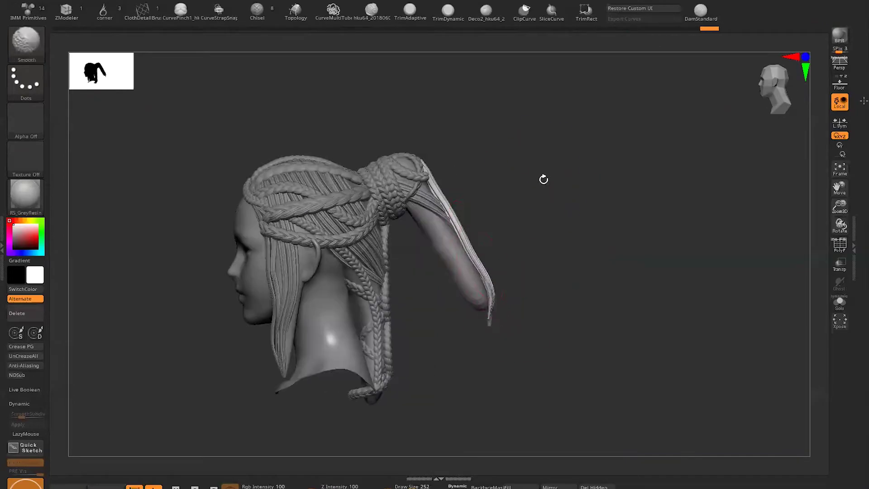
Load the DE_HairTubes MultiThick brush from the brush library.
key(space)
click(359, 235)
click(342, 259)
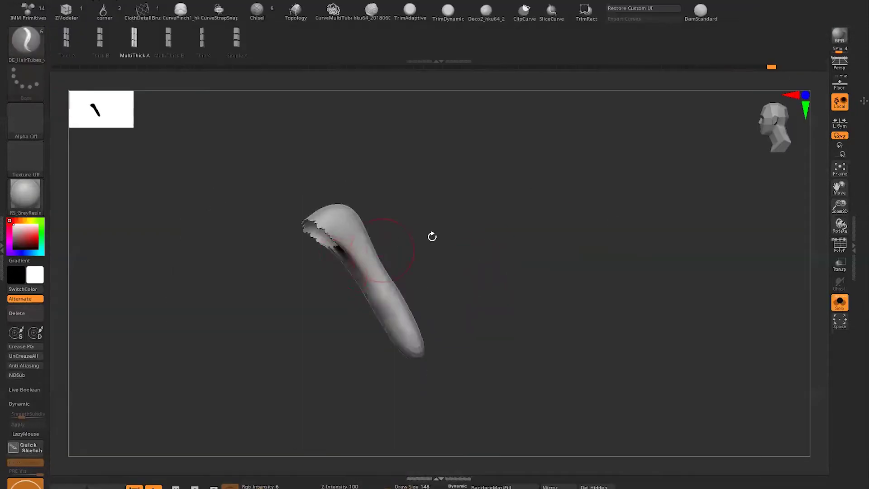
Restore the full head, check it from the back, and switch to SnakeHook.
drag(451, 286, 382, 343)
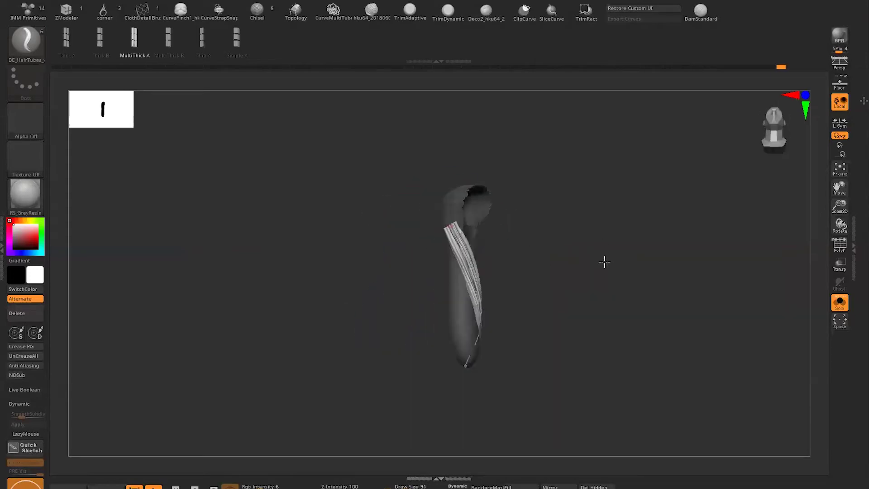
key(shift+alt+s)
mouse_move(481, 299)
mouse_down()
mouse_move(685, 229)
mouse_move(543, 369)
mouse_move(452, 174)
mouse_move(526, 298)
mouse_up()
mouse_move(526, 299)
right_down()
mouse_move(542, 297)
mouse_move(407, 307)
mouse_move(514, 190)
mouse_move(460, 186)
mouse_move(552, 295)
right_up()
key(b)
key(s)
key(h)
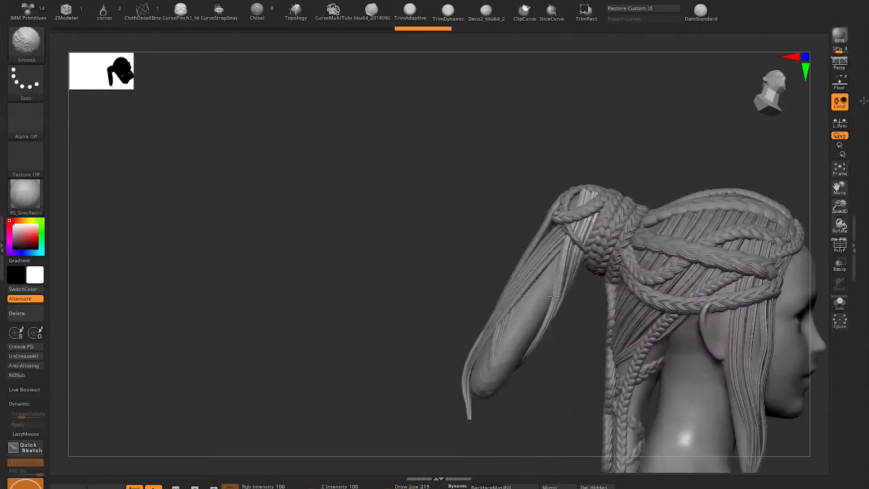
Turn on perspective and Solo the hair-strand piece from a front three-quarter view.
mouse_move(409, 324)
right_down()
mouse_move(593, 260)
mouse_move(400, 268)
mouse_move(453, 281)
mouse_move(544, 254)
mouse_move(663, 237)
mouse_move(518, 301)
right_up()
mouse_move(561, 319)
right_down()
mouse_move(679, 283)
mouse_move(528, 326)
mouse_move(585, 333)
mouse_move(555, 349)
mouse_move(577, 355)
mouse_move(649, 323)
mouse_move(611, 380)
mouse_move(675, 388)
mouse_move(688, 409)
mouse_move(192, 272)
right_up()
key(p)
key(p)
alt+click(398, 251)
key(shift+s)
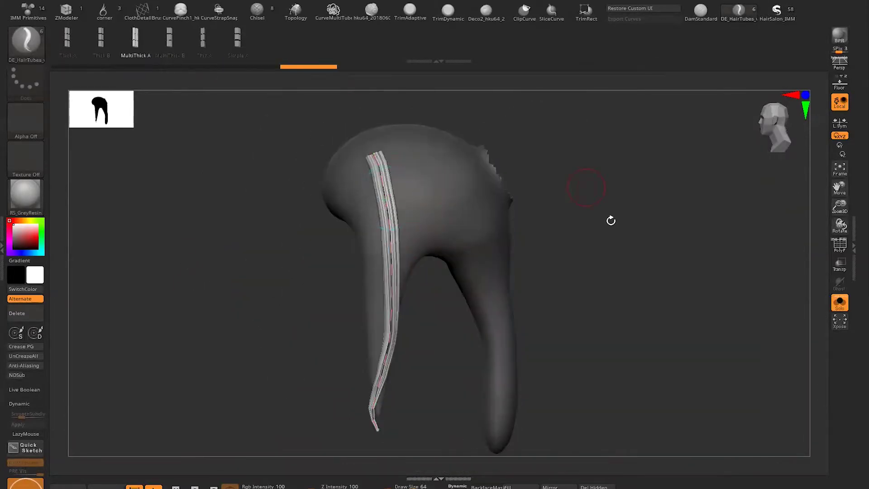
Inspect the isolated front-lock piece from behind and in profile, then restore the full head.
mouse_move(573, 330)
right_down()
mouse_move(562, 326)
mouse_move(486, 86)
right_up()
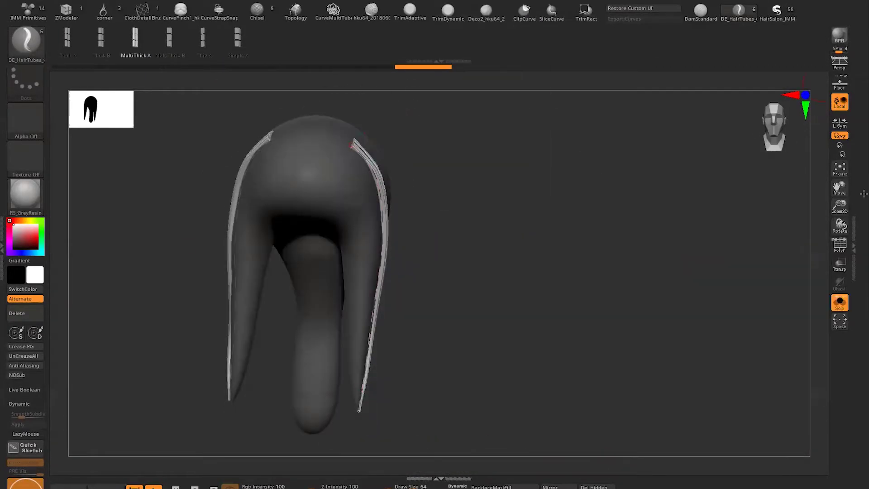
right_drag(379, 118, 569, 314)
key(shift+s)
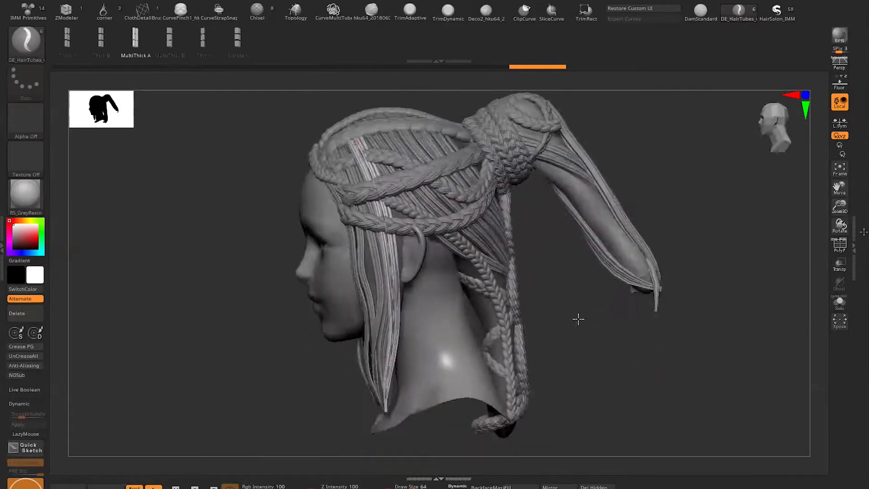
mouse_move(493, 452)
right_down()
mouse_move(469, 85)
mouse_move(267, 229)
mouse_move(474, 219)
right_up()
key(space)
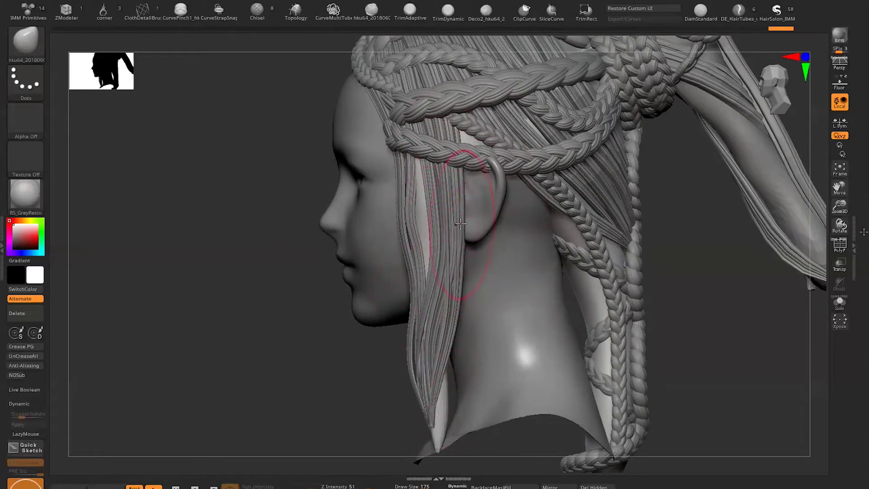
Check the side locks around the ear, ending on a front view of the full head.
right_drag(465, 236, 434, 231)
right_drag(447, 142, 436, 265)
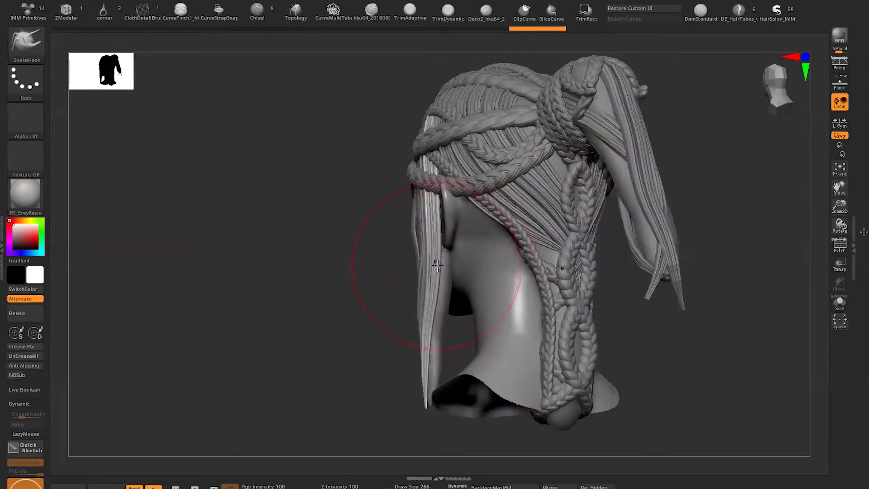
right_drag(382, 238, 411, 137)
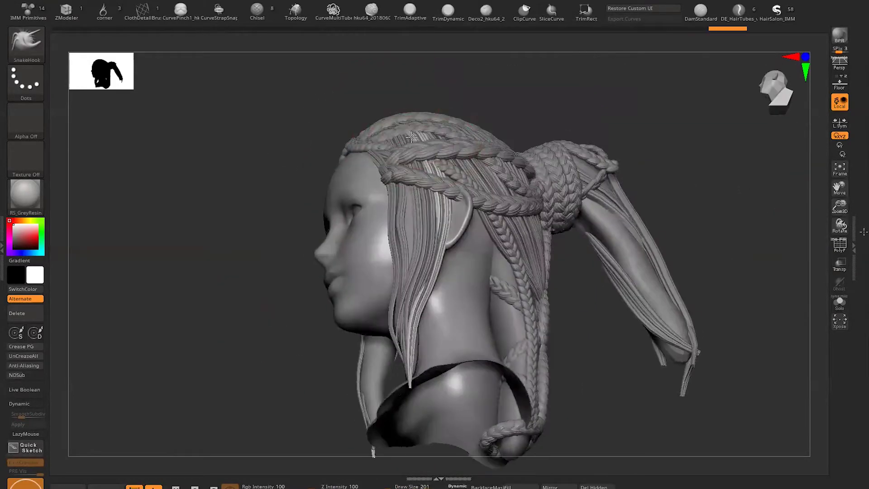
right_drag(344, 180, 407, 220)
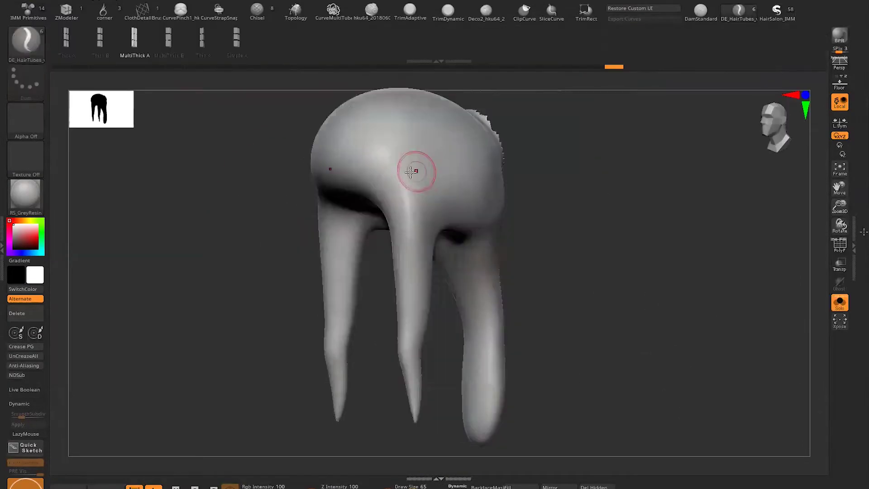
mouse_move(572, 295)
right_down()
mouse_move(642, 289)
mouse_move(313, 272)
right_up()
key(ctrl+shift+s)
mouse_move(626, 352)
right_down()
mouse_move(369, 292)
mouse_move(481, 320)
mouse_move(677, 325)
mouse_move(452, 410)
mouse_move(565, 271)
mouse_move(696, 145)
mouse_move(543, 203)
mouse_move(421, 231)
right_up()
mouse_move(428, 351)
right_down()
mouse_move(521, 353)
mouse_move(371, 358)
mouse_move(432, 360)
mouse_move(520, 317)
mouse_move(537, 299)
right_up()
Select the DE_HairTubes brush and compare the isolated hair tube with the full head.
key(b)
key(s)
key(h)
key(shift+s)
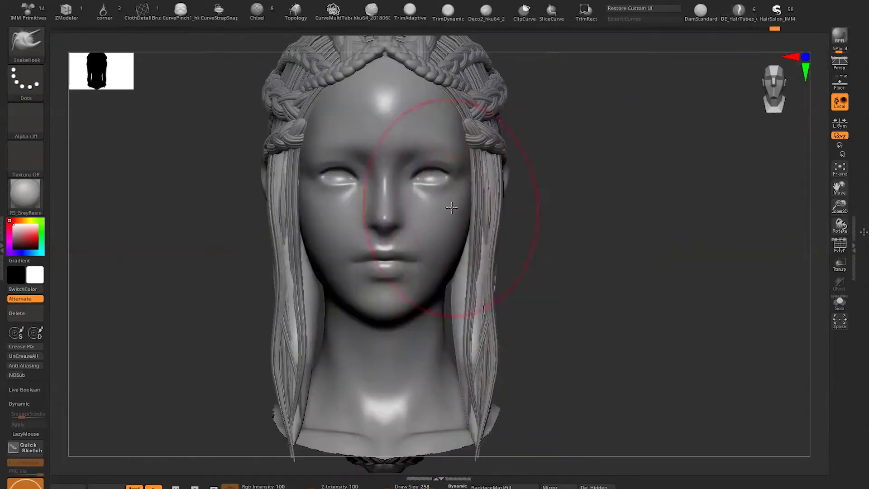
click(739, 12)
right_drag(626, 97, 463, 188)
key(shift+s)
mouse_move(670, 254)
right_down()
mouse_move(659, 297)
mouse_move(646, 301)
mouse_move(633, 254)
mouse_move(667, 256)
mouse_move(467, 393)
right_up()
key(shift+s)
key(shift+s)
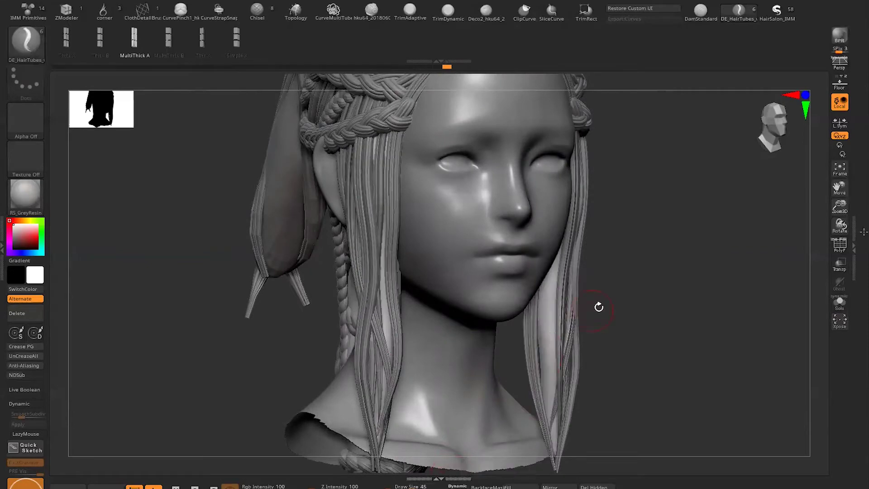
Save the project and review the full head from front and side views.
key(ctrl+s)
key(Return)
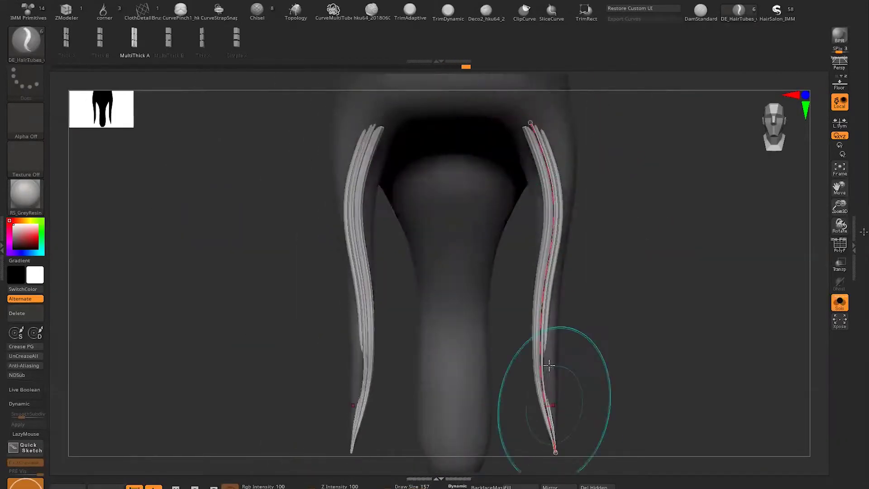
key(ctrl+shift+d)
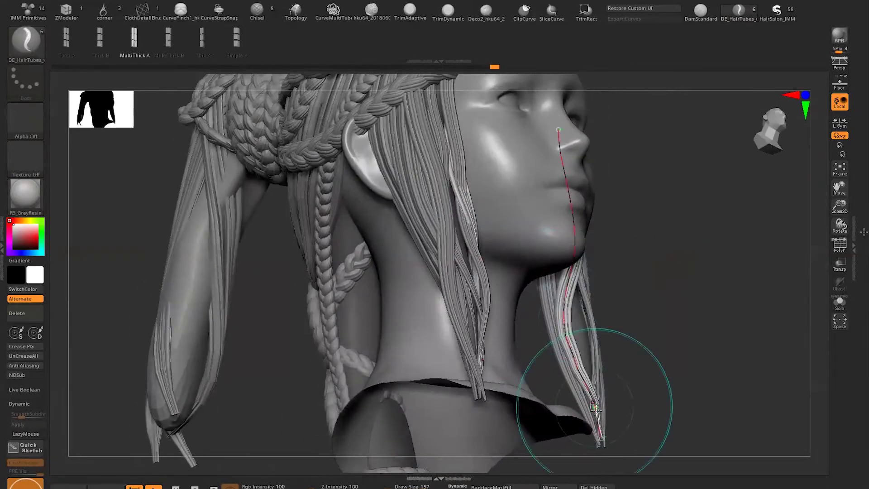
drag(587, 387, 646, 244)
mouse_move(671, 176)
mouse_down()
mouse_move(646, 290)
mouse_move(596, 227)
mouse_up()
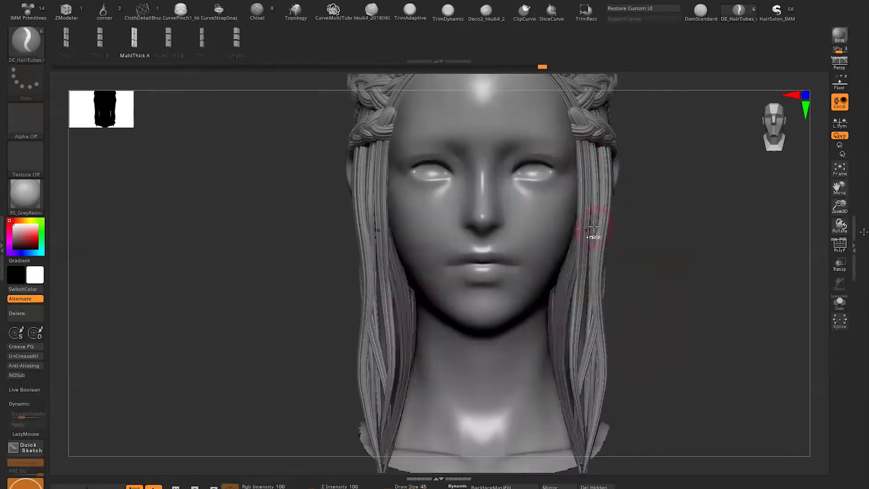
mouse_move(611, 258)
mouse_down()
mouse_move(683, 249)
mouse_move(563, 334)
mouse_up()
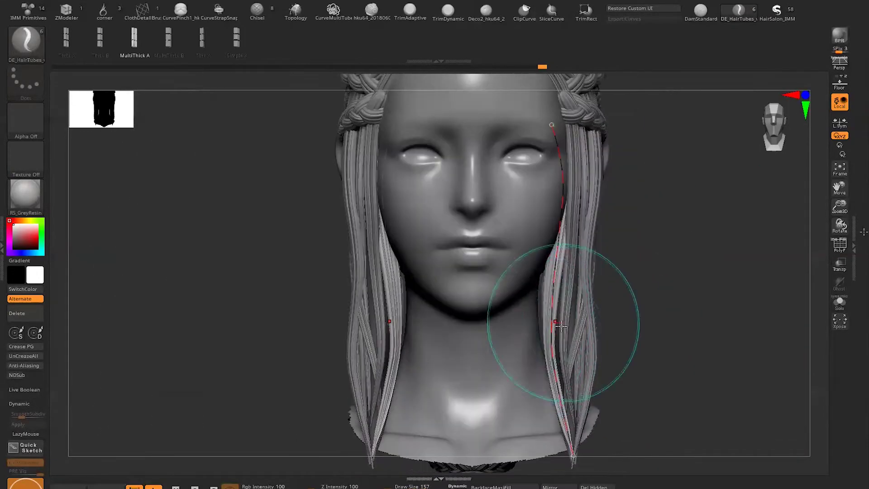
drag(640, 382, 532, 291)
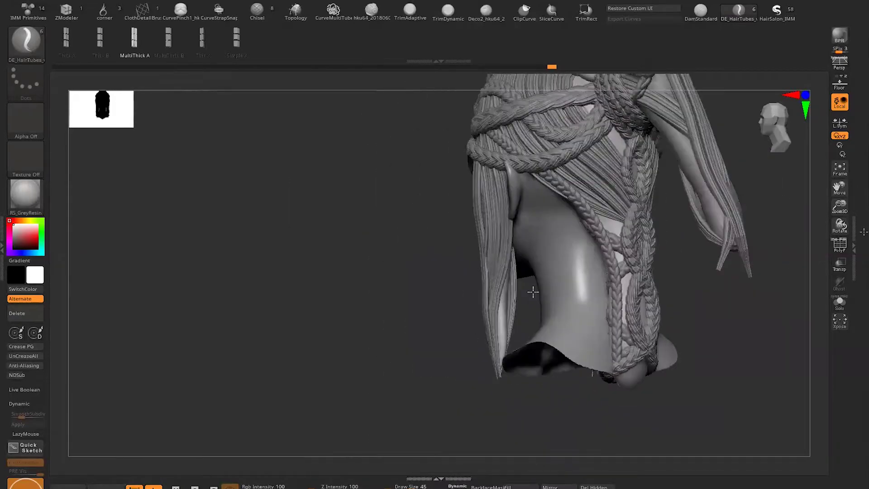
Shape the new front strand's curve with the tube isolated, then check it against the braids.
key(ctrl+shift+d)
mouse_move(490, 363)
mouse_down()
mouse_move(454, 369)
mouse_move(444, 471)
mouse_up()
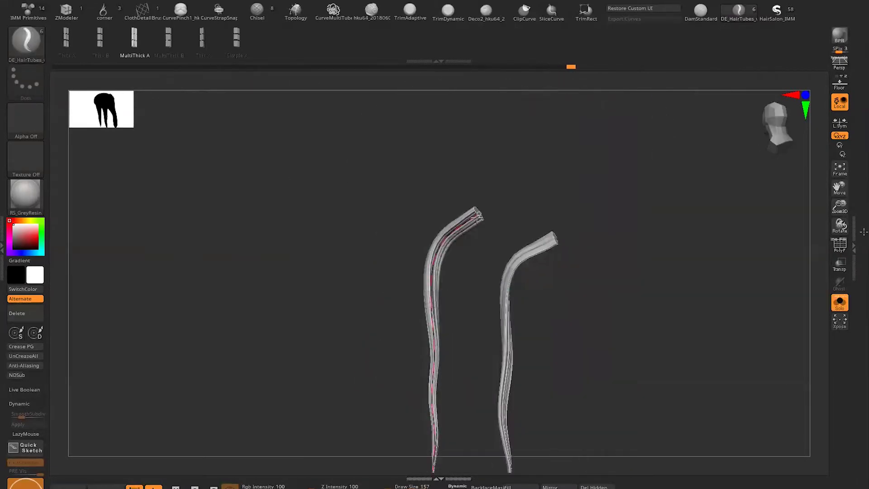
key(ctrl+shift+d)
drag(347, 284, 333, 279)
mouse_move(398, 220)
mouse_down()
mouse_move(334, 298)
mouse_move(381, 325)
mouse_up()
mouse_move(397, 220)
mouse_down()
mouse_move(475, 231)
mouse_move(588, 297)
mouse_move(583, 284)
mouse_move(509, 343)
mouse_up()
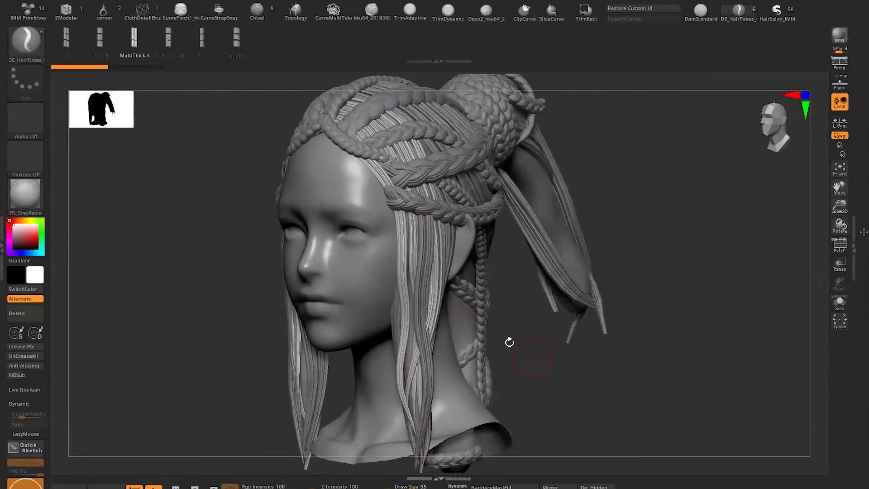
Compare the isolated hair tubes with the full head from side and front views.
key(ctrl+shift+d)
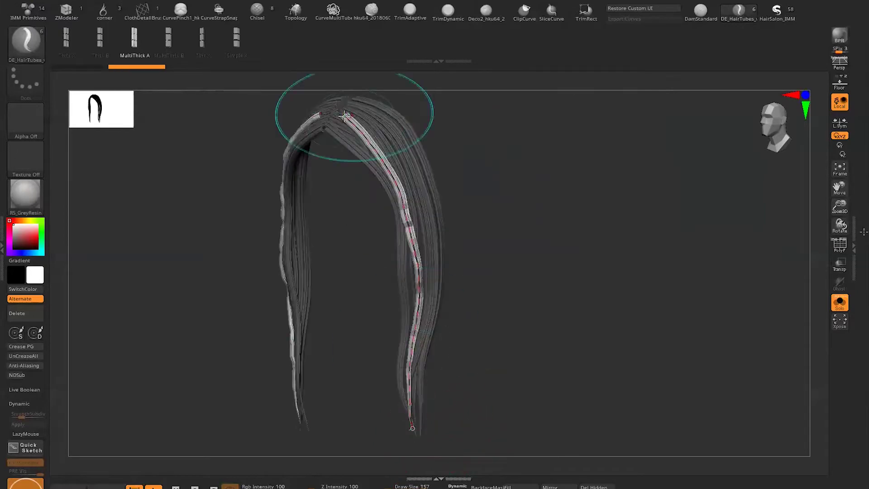
key(ctrl+shift+d)
mouse_move(504, 212)
mouse_down()
mouse_move(200, 256)
mouse_move(515, 210)
mouse_move(433, 328)
mouse_up()
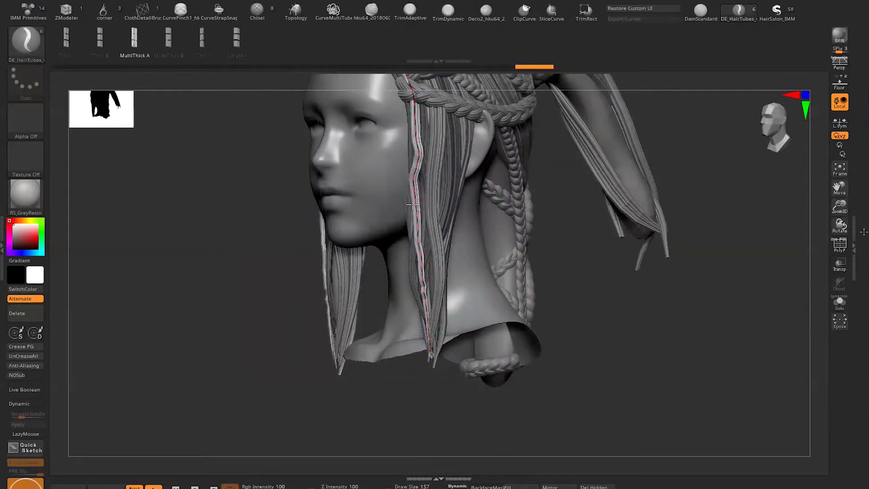
mouse_move(423, 271)
mouse_down()
mouse_move(397, 271)
mouse_move(396, 139)
mouse_up()
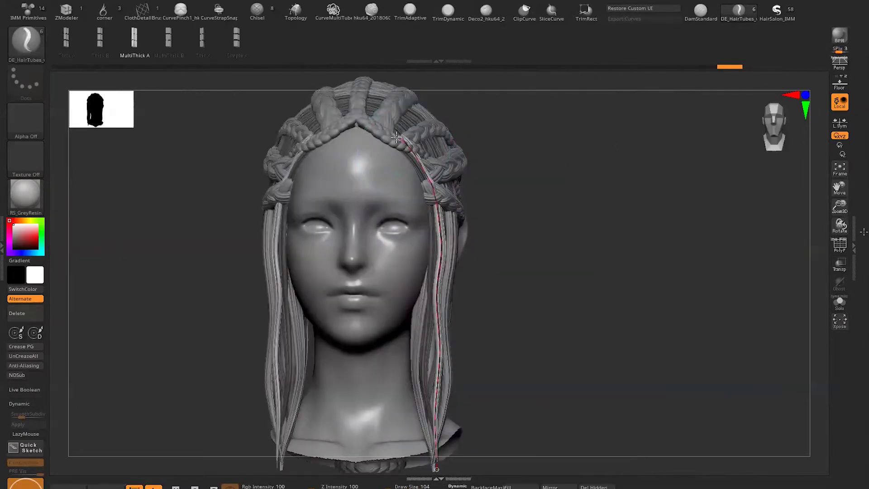
key(ctrl+shift+d)
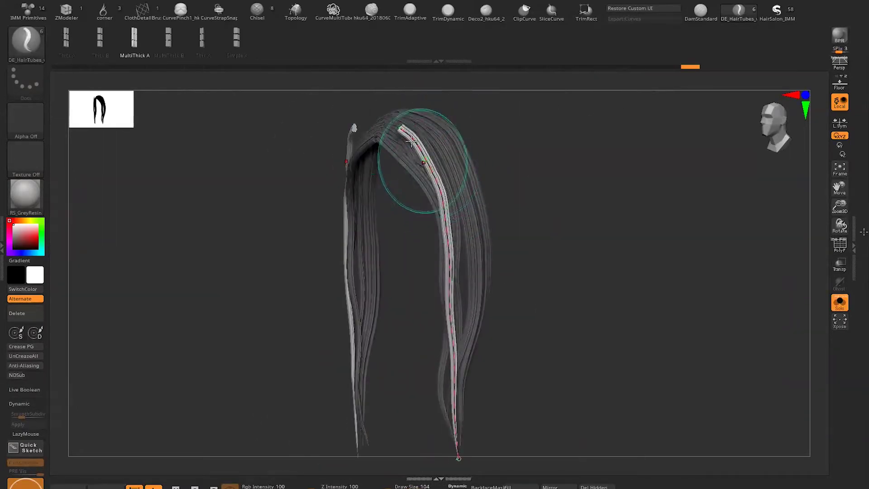
key(ctrl+shift+d)
drag(604, 343, 472, 361)
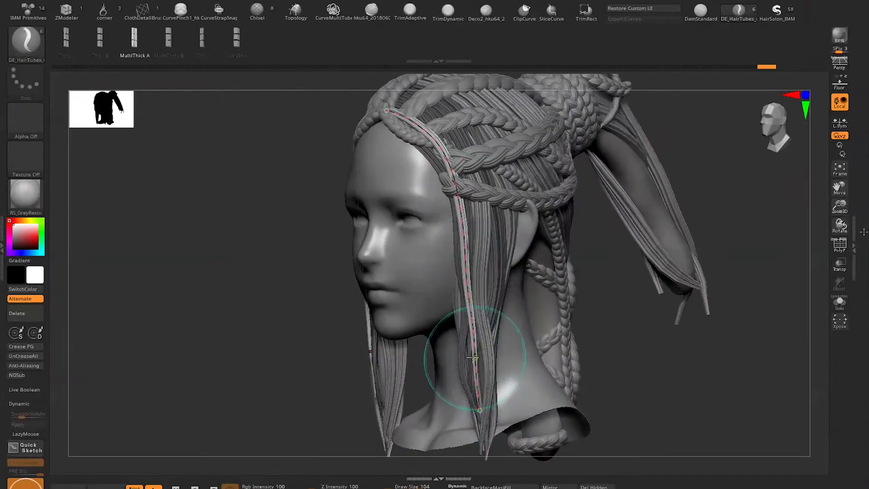
drag(635, 363, 465, 249)
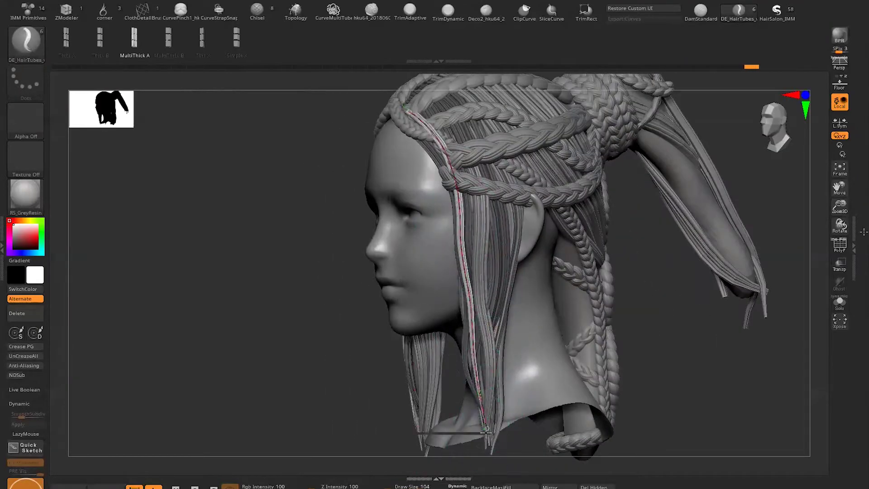
drag(485, 426, 529, 329)
Pull the loose strand by the neck into shape with SnakeHook.
key(b)
key(s)
key(h)
mouse_move(417, 116)
mouse_down()
mouse_move(322, 153)
mouse_move(519, 270)
mouse_move(456, 369)
mouse_up()
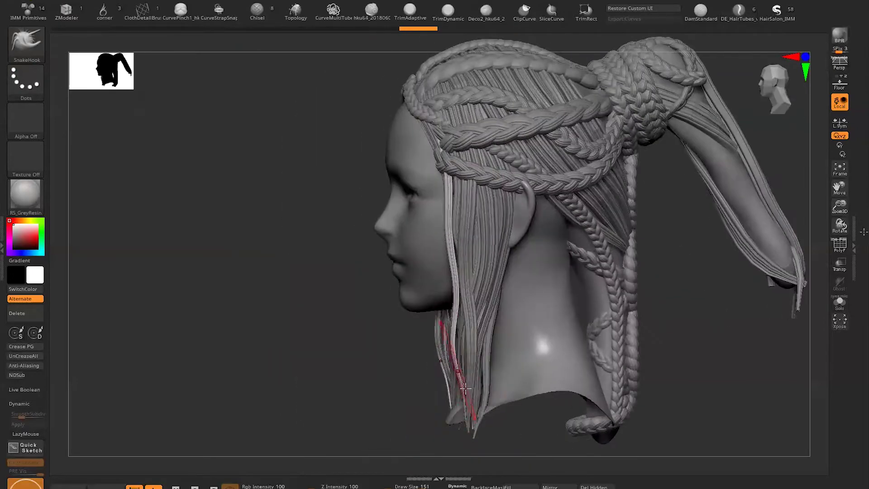
drag(340, 313, 454, 400)
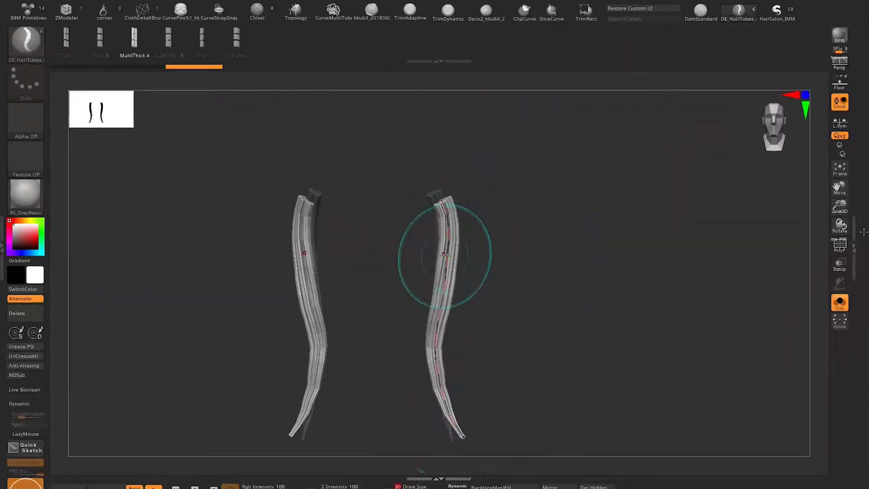
Review the edited strands alone and with the full head from three-quarter and front views.
key(shift+s)
mouse_move(509, 217)
mouse_down()
mouse_move(465, 422)
mouse_move(528, 209)
mouse_up()
mouse_move(453, 466)
mouse_down()
mouse_move(592, 334)
mouse_move(455, 300)
mouse_up()
key(shift+s)
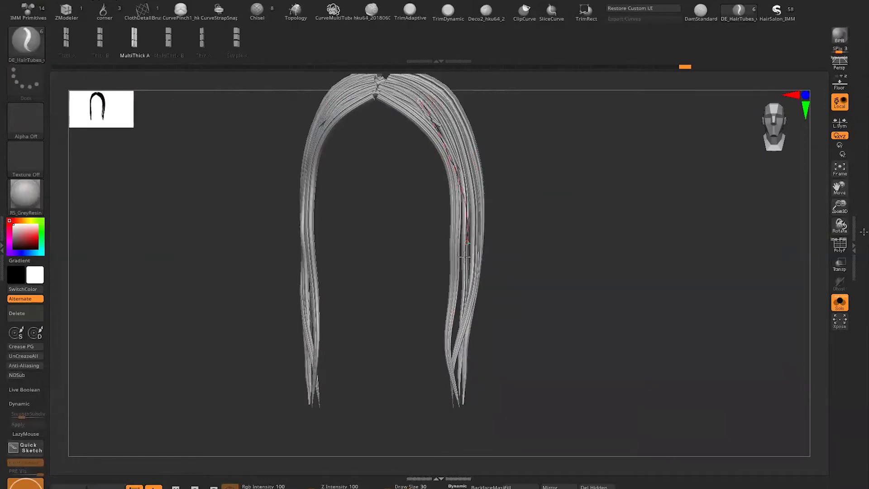
drag(515, 140, 445, 129)
key(shift+s)
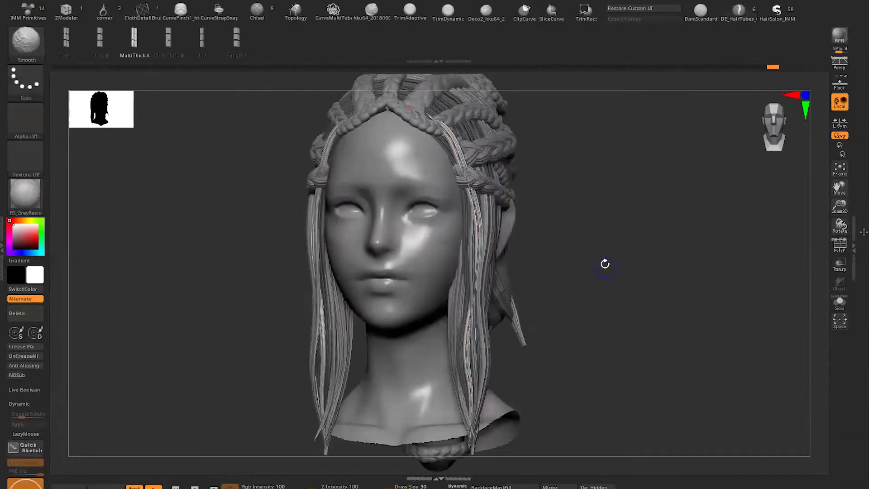
drag(605, 262, 464, 231)
mouse_move(454, 344)
mouse_down()
mouse_move(478, 385)
mouse_move(237, 212)
mouse_move(496, 180)
mouse_move(466, 407)
mouse_up()
Reshape the loose strand beside the face with SnakeHook and save the project.
key(b)
key(s)
key(h)
mouse_move(632, 345)
mouse_down()
mouse_move(552, 222)
mouse_move(449, 286)
mouse_up()
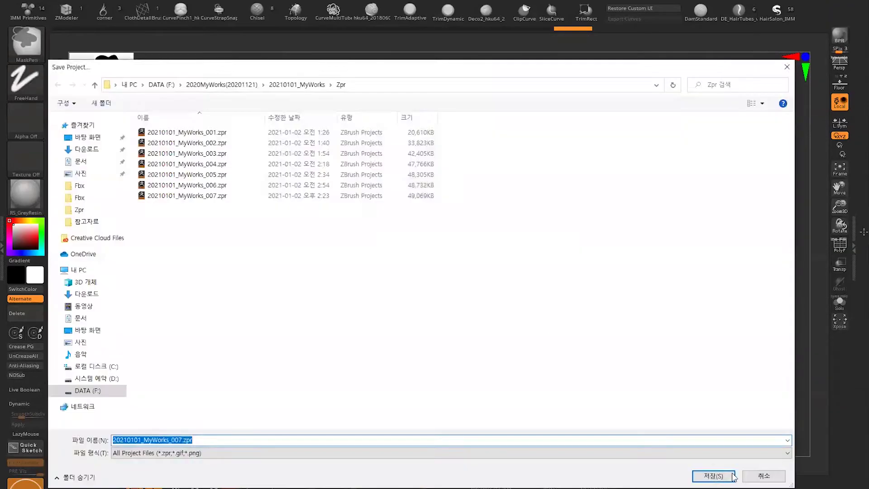
click(732, 476)
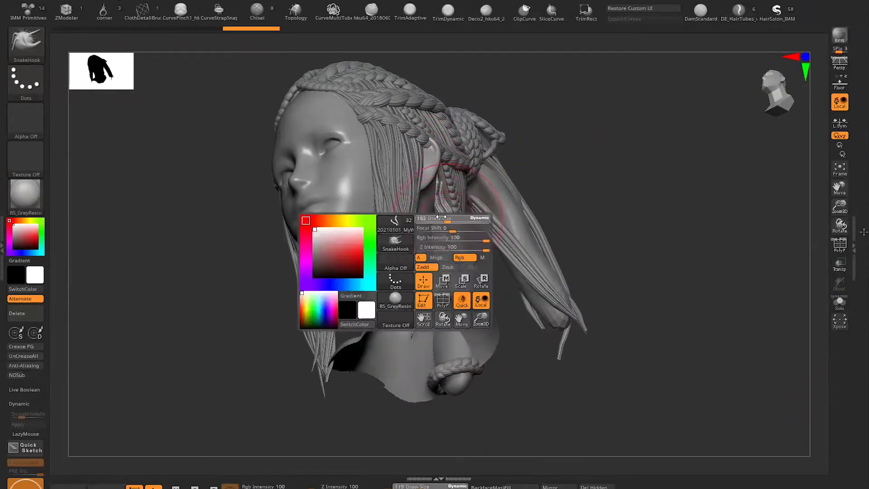
Turn to the left side of the head and Solo the ponytail's hair tube.
drag(441, 217, 483, 233)
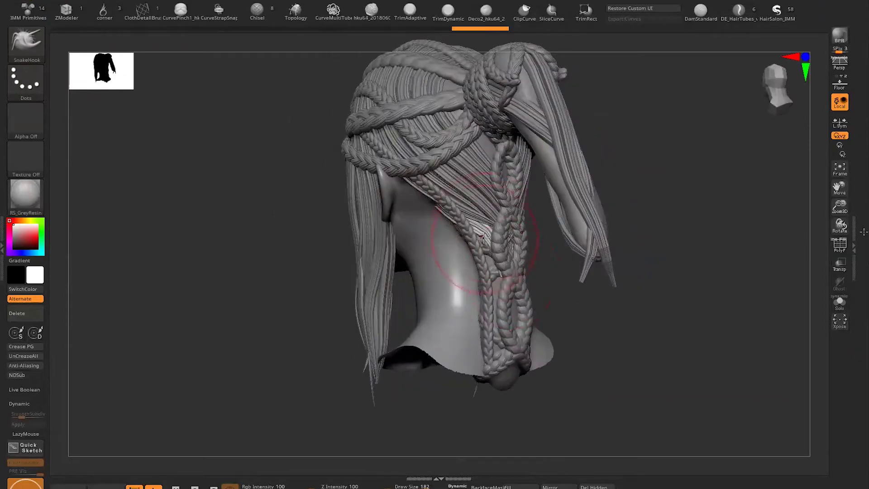
mouse_move(503, 229)
mouse_down()
mouse_move(571, 261)
mouse_move(554, 278)
mouse_move(692, 173)
mouse_move(571, 261)
mouse_up()
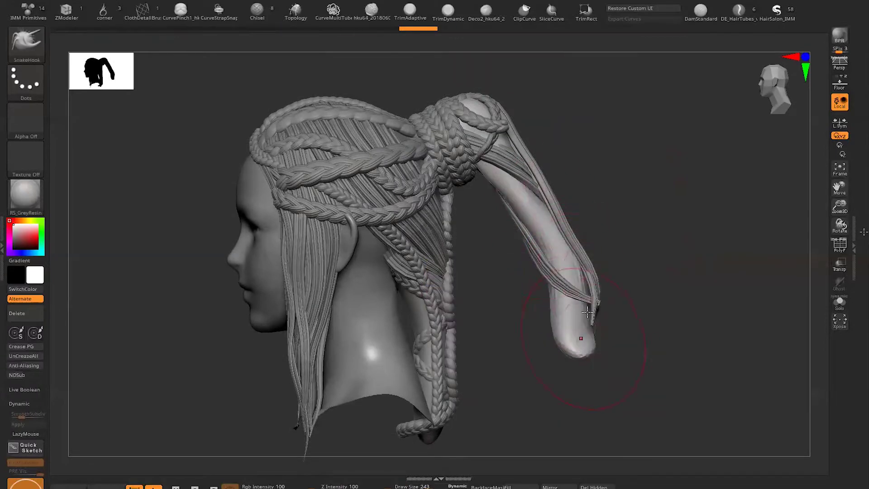
click(739, 10)
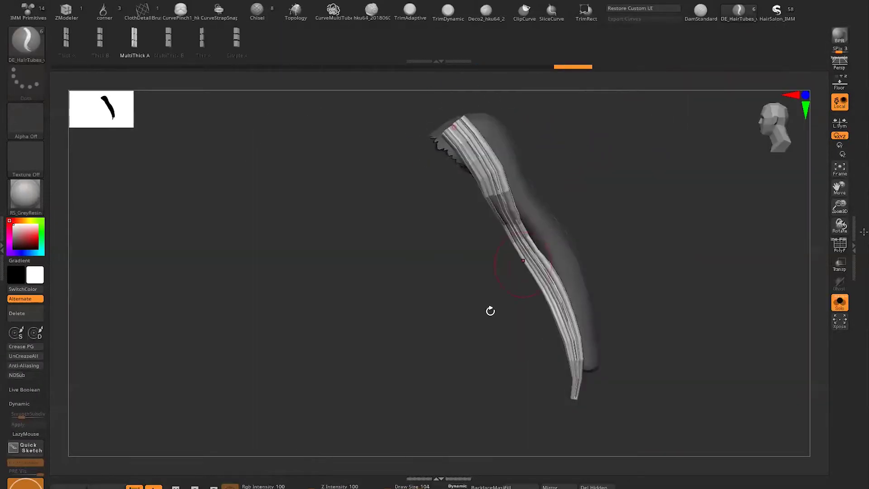
Restore the full head and lay a new strand along the ponytail toward the neck.
mouse_move(658, 219)
mouse_down()
mouse_move(563, 272)
mouse_move(452, 159)
mouse_up()
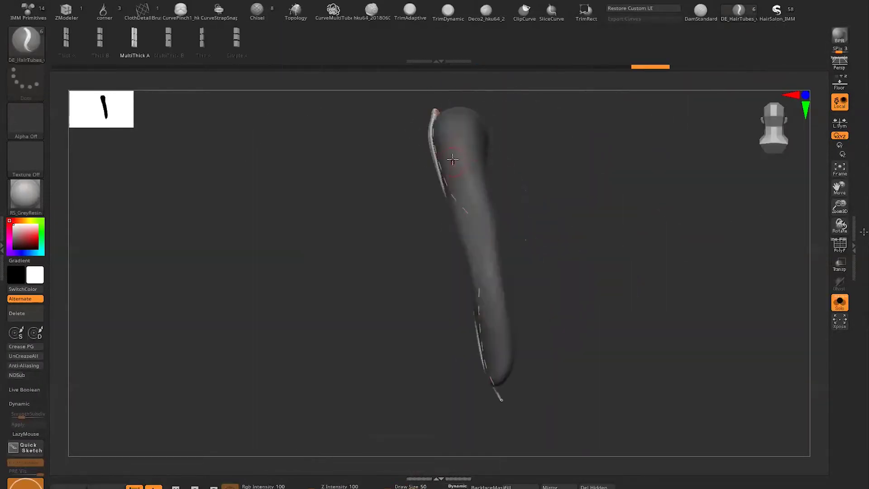
mouse_move(624, 174)
mouse_down()
mouse_move(617, 146)
mouse_move(525, 155)
mouse_up()
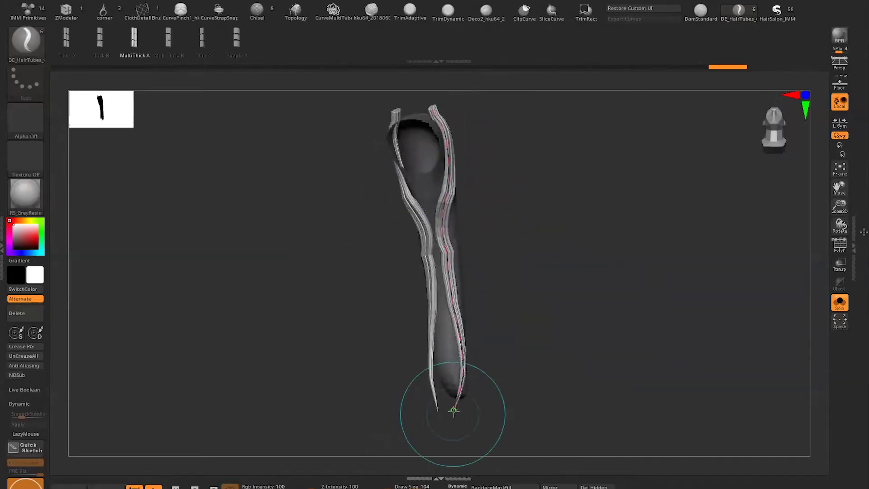
drag(473, 194, 635, 227)
key(ctrl+shift+s)
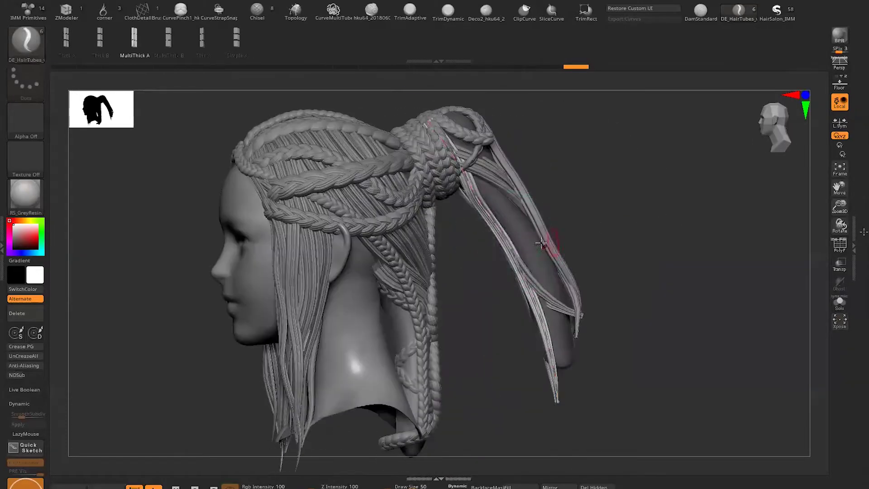
drag(560, 331, 562, 268)
drag(433, 469, 633, 235)
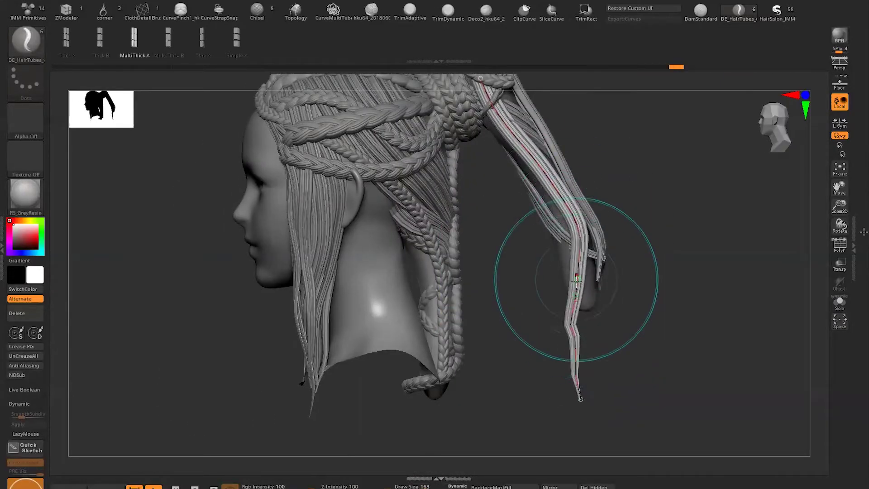
mouse_move(600, 401)
mouse_down()
mouse_move(495, 359)
mouse_move(619, 336)
mouse_move(543, 355)
mouse_move(496, 416)
mouse_move(534, 358)
mouse_move(652, 285)
mouse_move(571, 414)
mouse_up()
mouse_move(460, 464)
mouse_down()
mouse_move(487, 183)
mouse_move(588, 253)
mouse_move(643, 247)
mouse_up()
Switch to a larger SnakeHook brush and review the strand, turning on polygroup display.
key(b)
key(s)
key(h)
key(space)
mouse_move(589, 253)
mouse_down()
mouse_move(570, 136)
mouse_move(557, 141)
mouse_move(706, 118)
mouse_move(625, 141)
mouse_move(601, 195)
mouse_move(687, 204)
mouse_move(639, 115)
mouse_move(570, 137)
mouse_move(676, 219)
mouse_move(611, 186)
mouse_up()
mouse_move(632, 217)
mouse_down()
mouse_move(733, 213)
mouse_move(679, 216)
mouse_move(726, 204)
mouse_move(586, 263)
mouse_move(659, 287)
mouse_move(598, 272)
mouse_move(657, 281)
mouse_up()
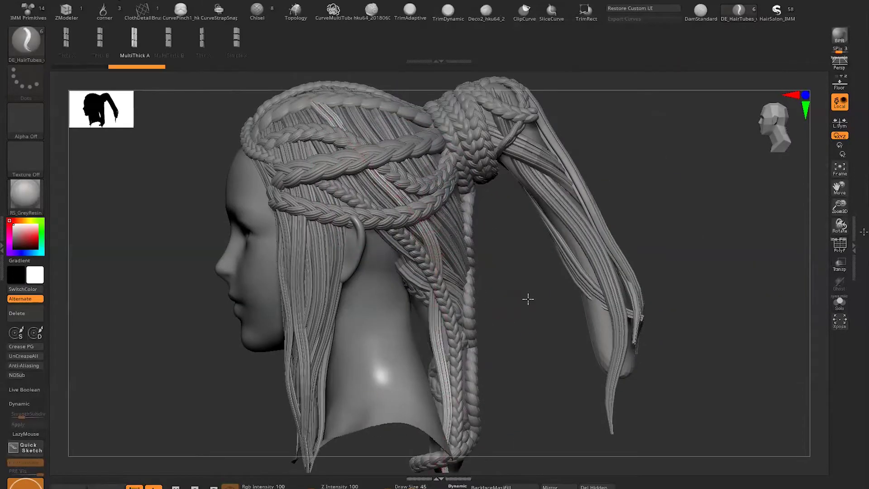
drag(638, 164, 456, 270)
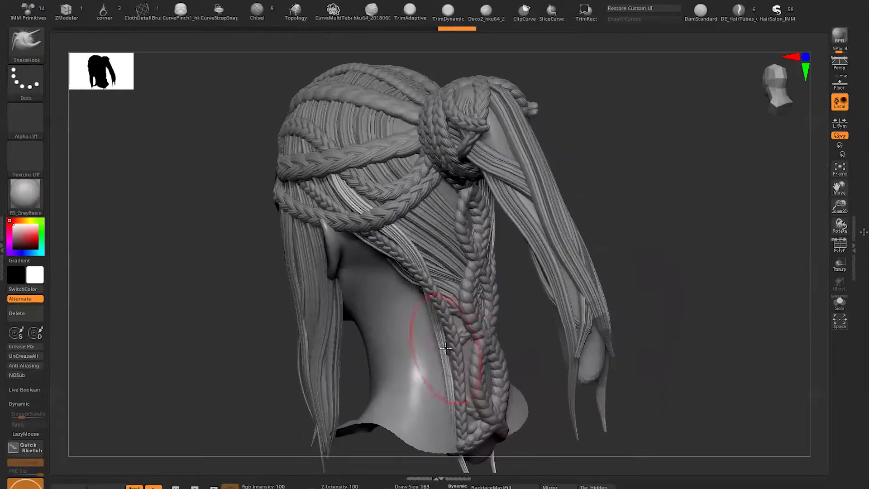
key(shift+f)
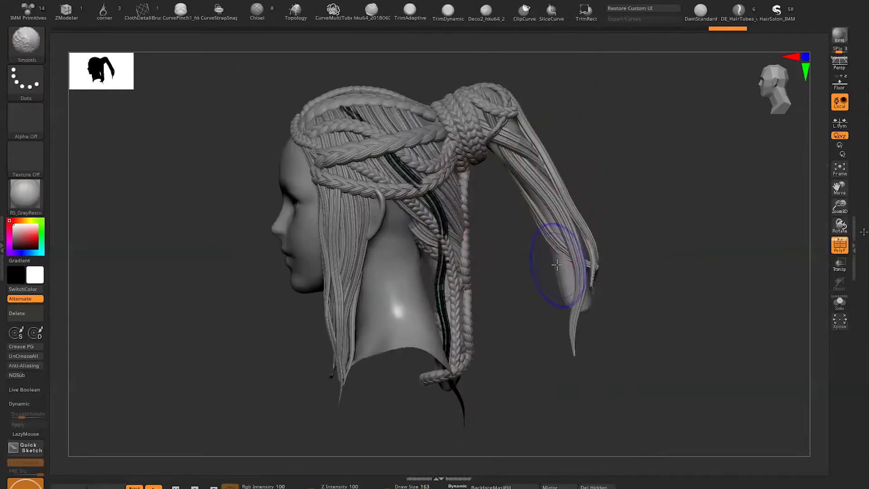
Save the project and inspect the braided bun from the front and above.
key(ctrl+s)
key(Return)
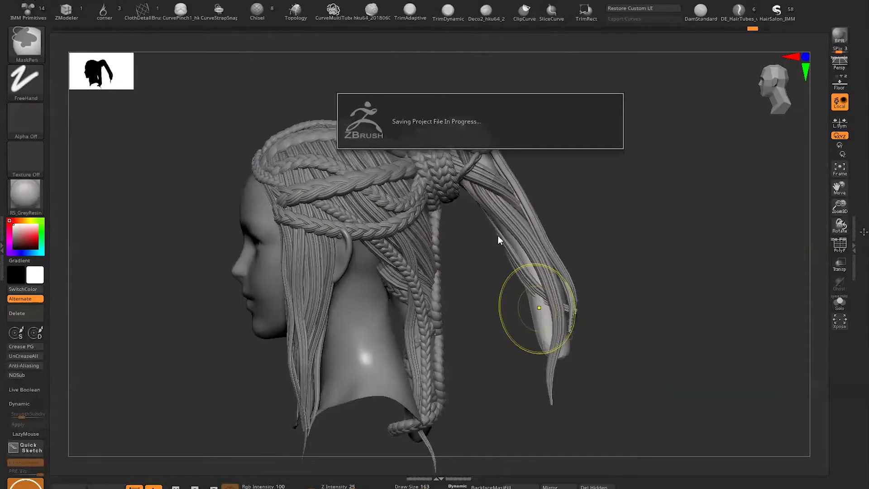
key(space)
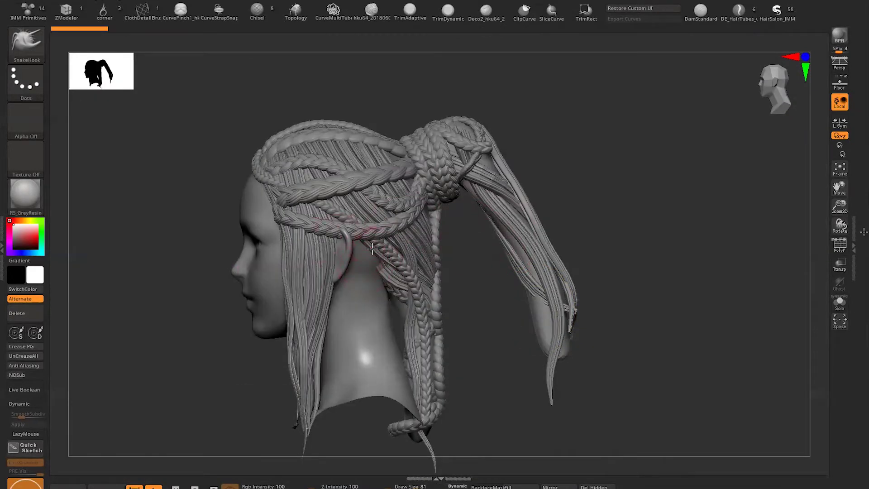
mouse_move(372, 248)
mouse_down()
mouse_move(617, 321)
mouse_move(720, 243)
mouse_move(617, 171)
mouse_move(657, 198)
mouse_up()
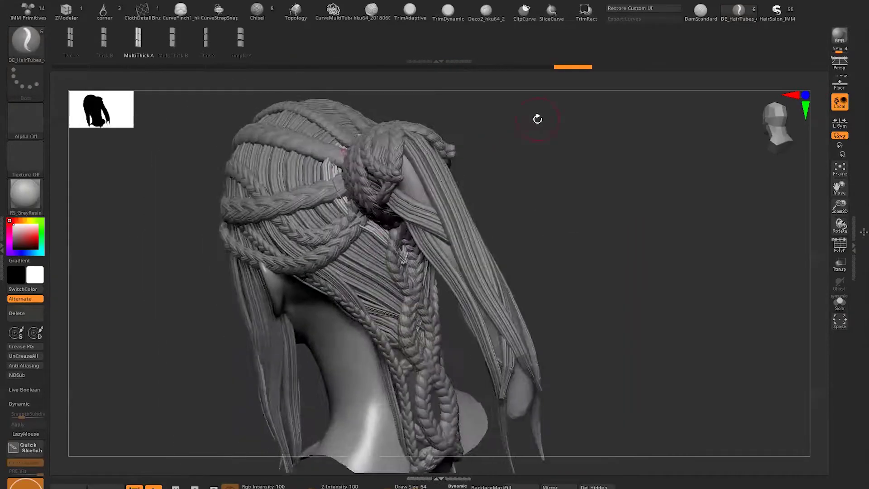
drag(490, 193, 365, 238)
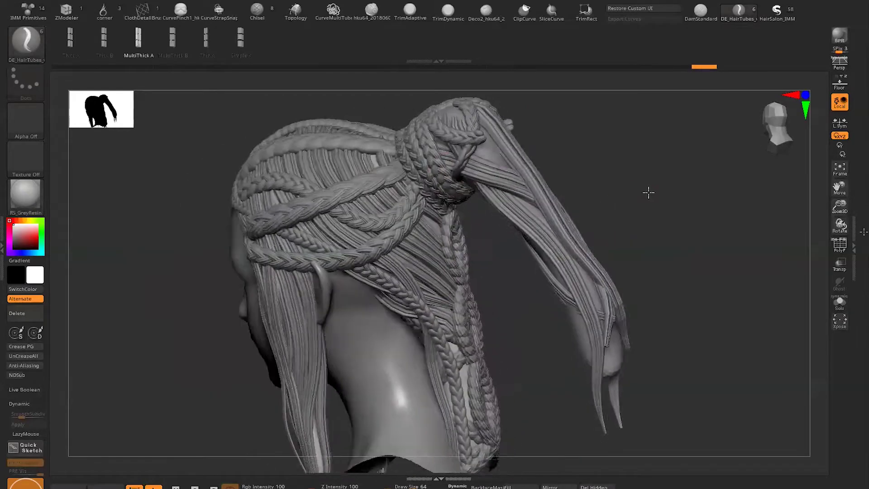
mouse_move(405, 188)
mouse_down()
mouse_move(448, 351)
mouse_move(584, 320)
mouse_up()
Resize the brush and nudge the crown braids, checking the side braids and bun, then reselect SnakeHook.
key(space)
mouse_move(396, 239)
mouse_down()
mouse_move(387, 239)
mouse_move(377, 211)
mouse_up()
key(space)
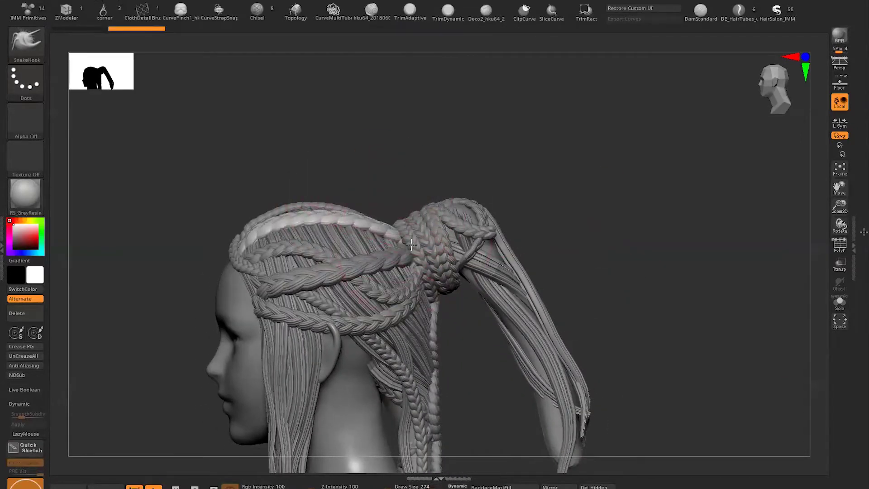
mouse_move(374, 221)
mouse_down()
mouse_move(310, 184)
mouse_move(363, 216)
mouse_up()
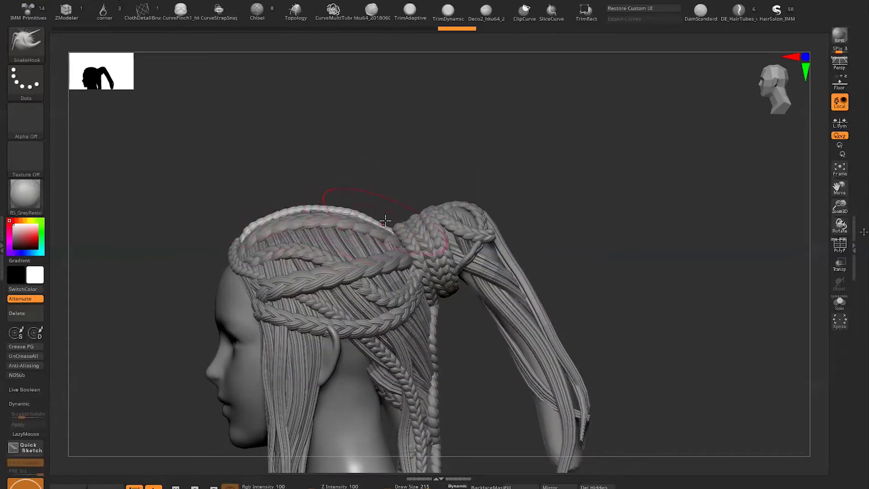
drag(408, 177, 370, 260)
drag(505, 197, 474, 230)
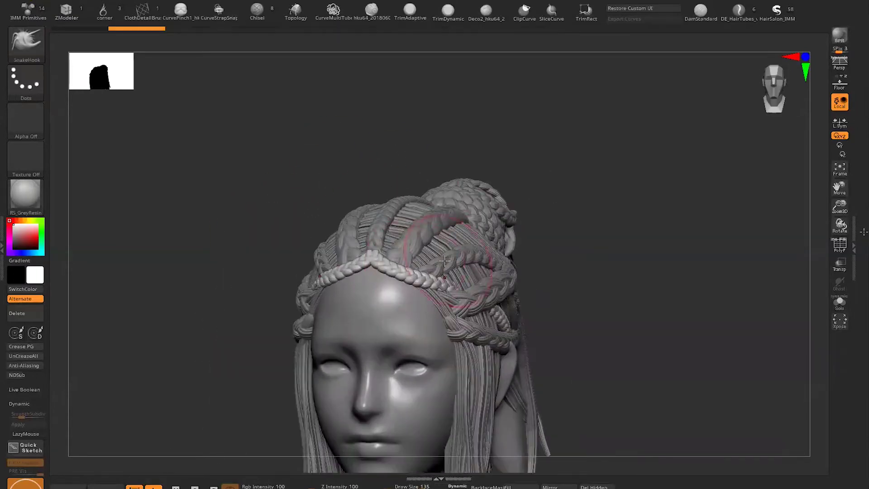
mouse_move(529, 243)
mouse_down()
mouse_move(453, 308)
mouse_move(650, 260)
mouse_move(454, 333)
mouse_up()
key(b)
key(s)
key(h)
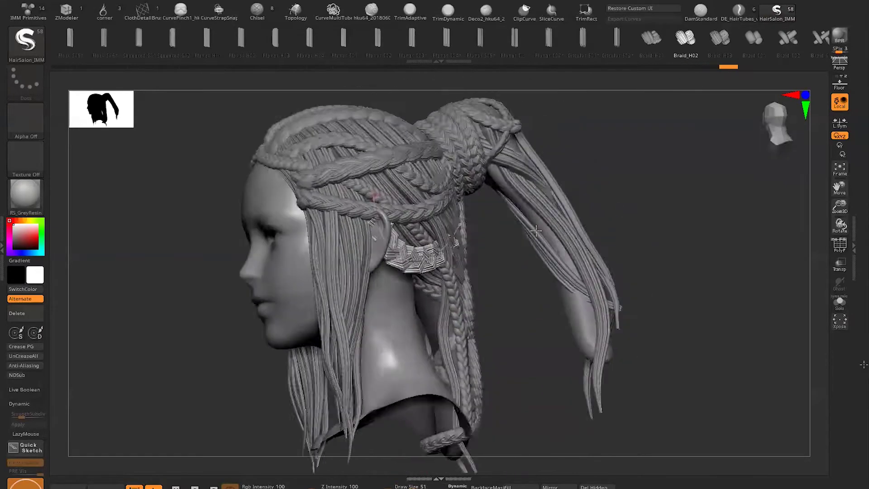
Orbit around the head to inspect the new braid from the top, back and left profile.
drag(536, 230, 557, 274)
drag(565, 241, 492, 223)
key(space)
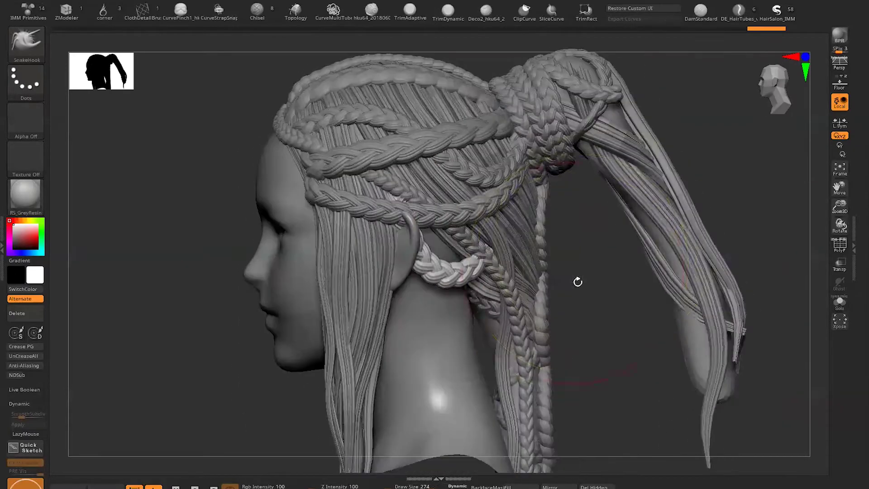
drag(577, 282, 459, 278)
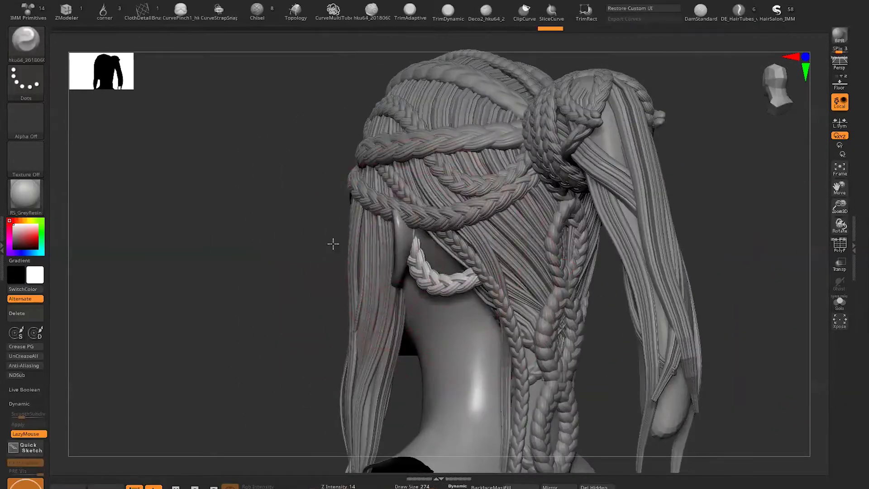
drag(311, 237, 487, 271)
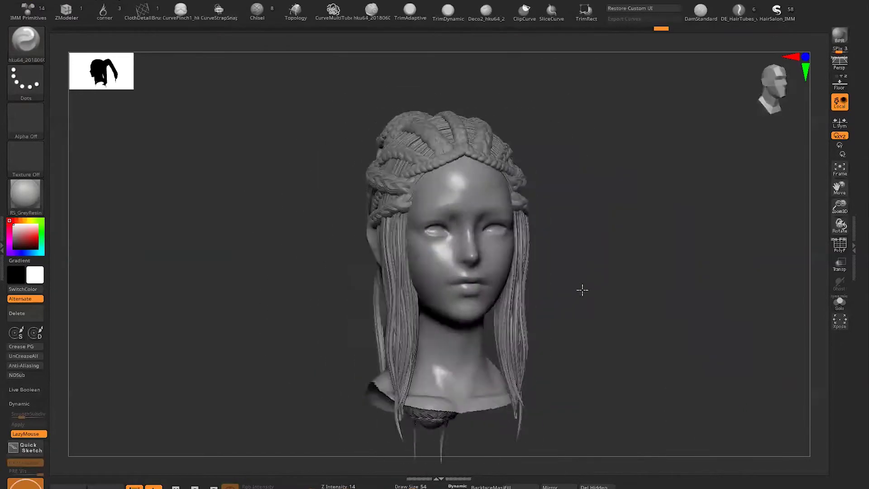
drag(582, 289, 442, 212)
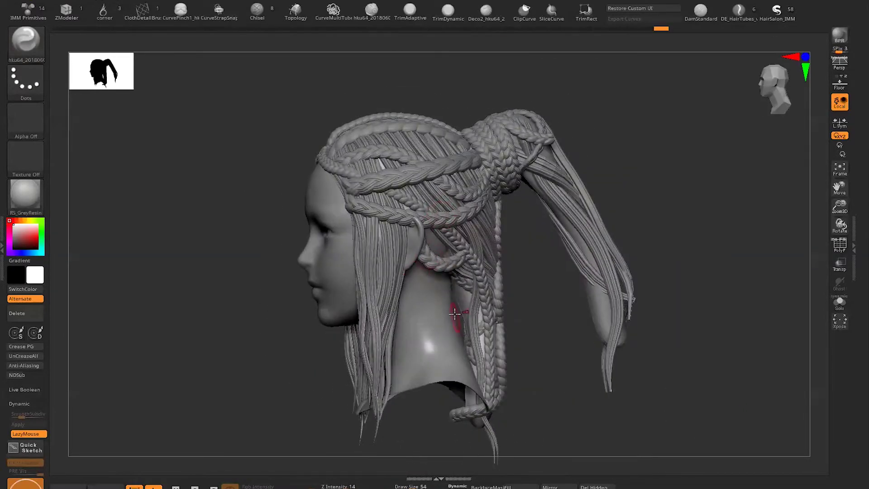
drag(591, 258, 436, 461)
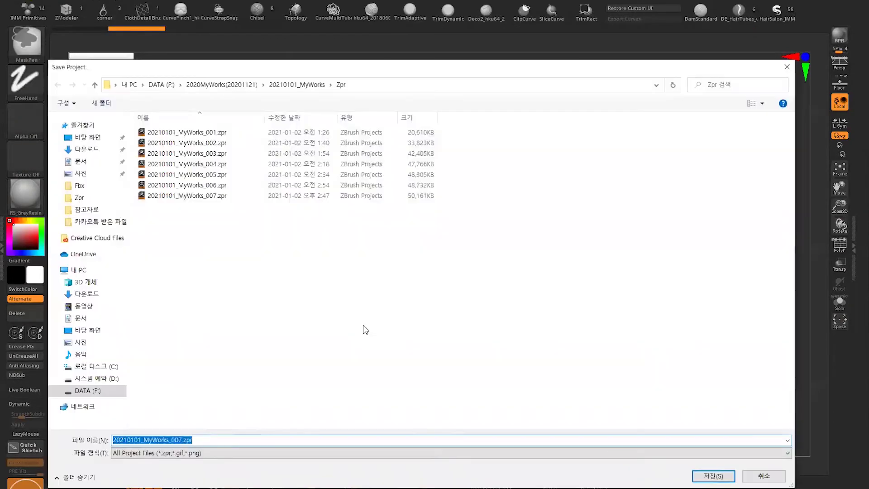
Confirm saving the project as 20210101_MyWorks_007.zpr.
click(733, 474)
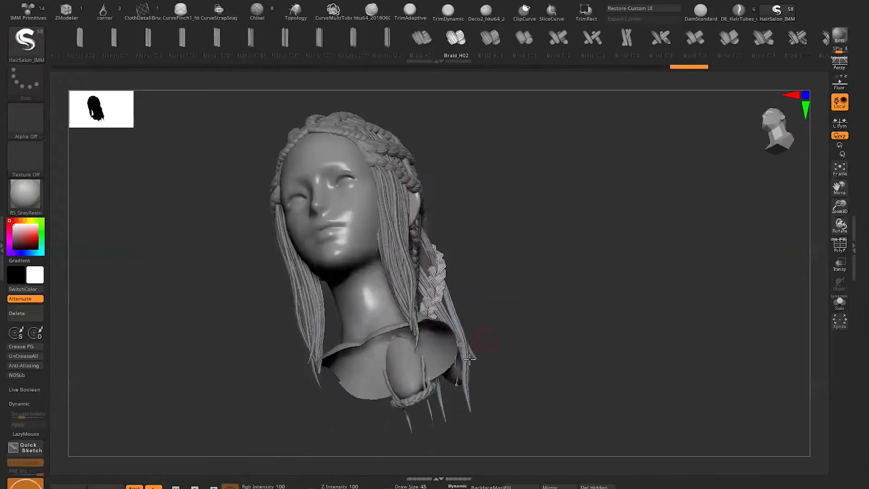
Toggle Solo to inspect the braid curve on its own from rear and side angles.
drag(470, 359, 537, 283)
click(840, 302)
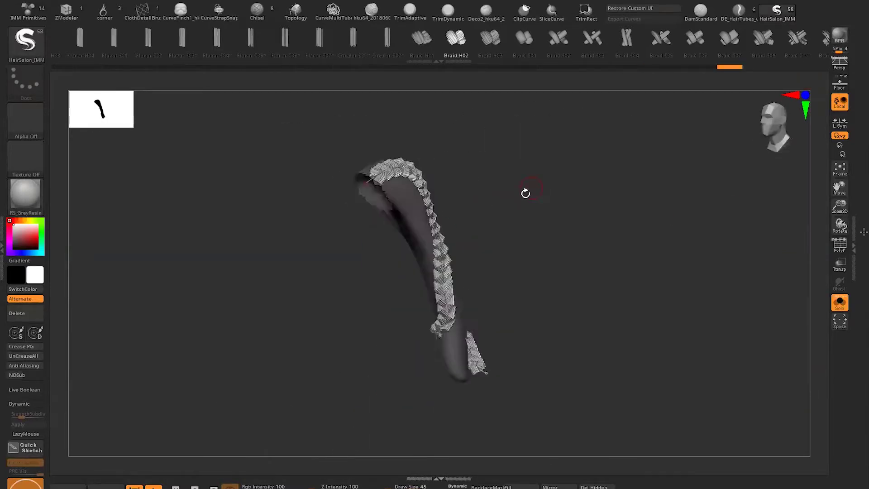
drag(547, 179, 572, 237)
key(space)
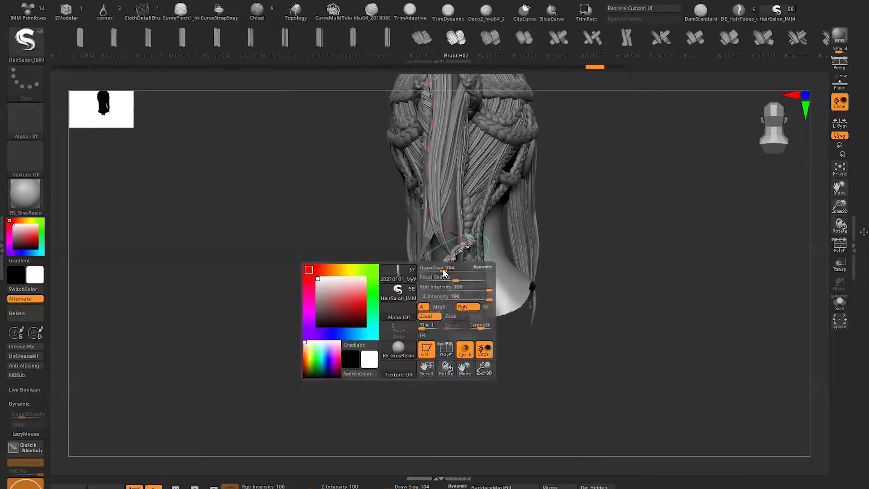
click(840, 302)
drag(559, 246, 588, 213)
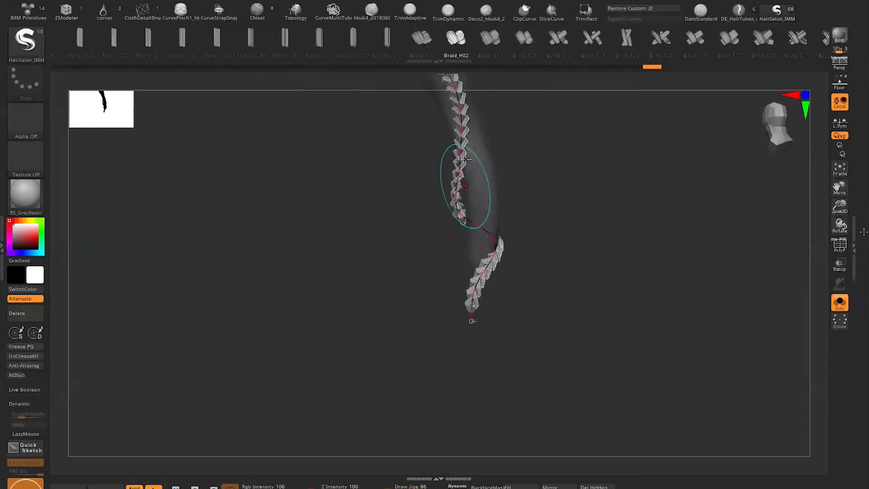
click(840, 302)
mouse_move(631, 190)
mouse_down()
mouse_move(501, 297)
mouse_move(495, 281)
mouse_up()
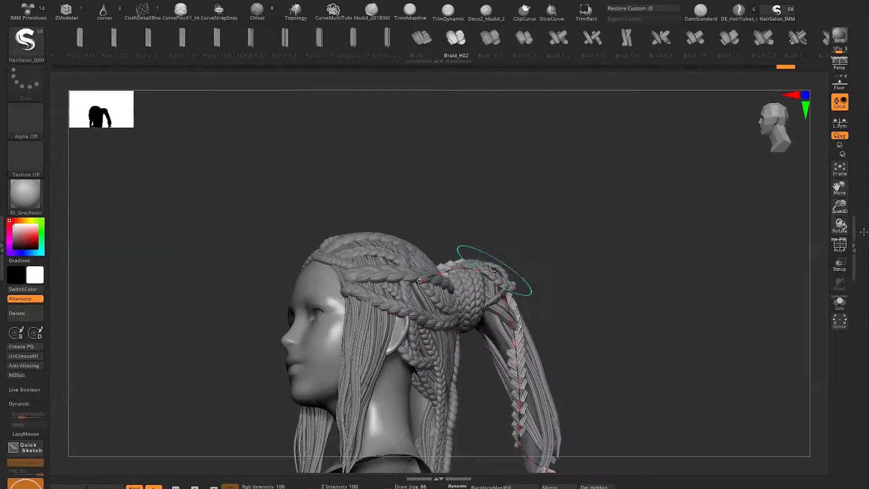
mouse_move(602, 253)
mouse_down()
mouse_move(508, 249)
mouse_move(607, 268)
mouse_up()
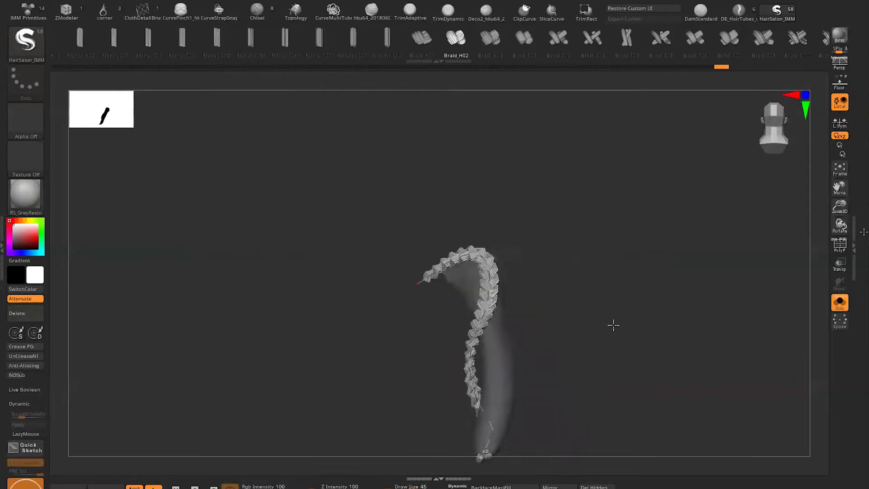
drag(543, 329, 532, 219)
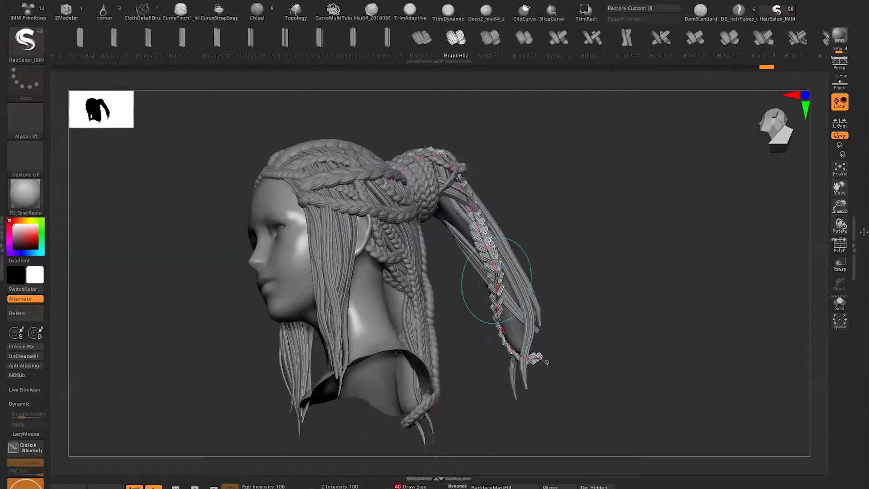
Reduce Draw Size, then select the SnakeHook brush (BSH) and set a larger brush size.
drag(509, 202, 543, 226)
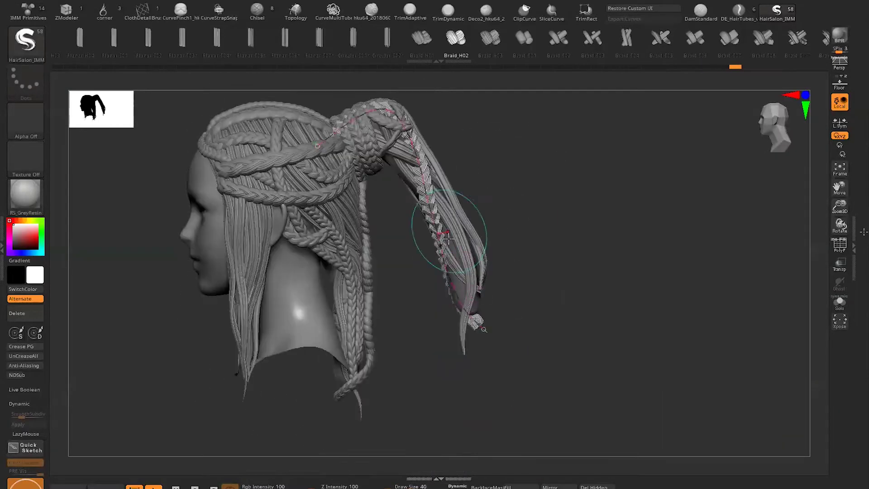
drag(425, 487, 414, 486)
drag(467, 237, 516, 242)
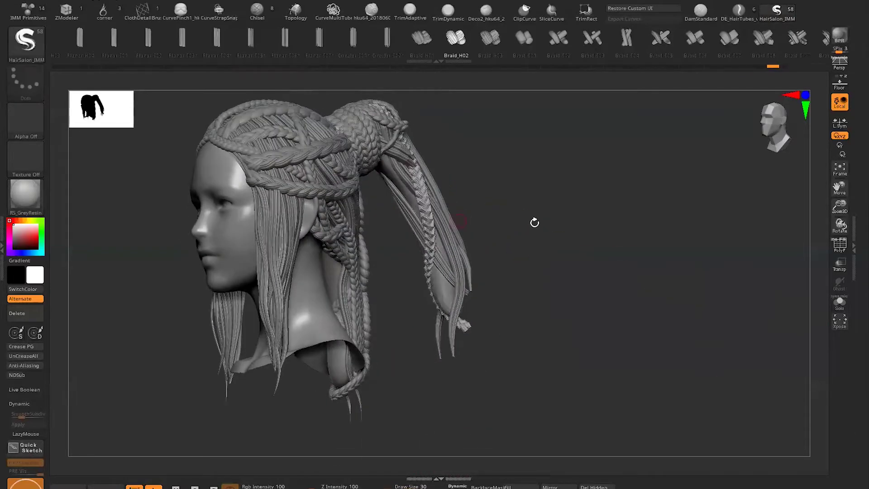
mouse_move(536, 208)
mouse_down()
mouse_move(806, 331)
mouse_move(363, 94)
mouse_move(344, 133)
mouse_move(311, 116)
mouse_move(433, 118)
mouse_move(353, 136)
mouse_move(398, 213)
mouse_up()
key(b)
key(s)
key(h)
key(space)
drag(390, 241, 405, 239)
mouse_move(405, 238)
mouse_down()
mouse_move(435, 254)
mouse_move(398, 254)
mouse_move(414, 267)
mouse_move(435, 254)
mouse_move(398, 253)
mouse_move(421, 258)
mouse_move(313, 179)
mouse_up()
Reshape the braid curve along the ponytail with stroke smoothing, checking front and left views.
key(1)
drag(407, 227, 782, 252)
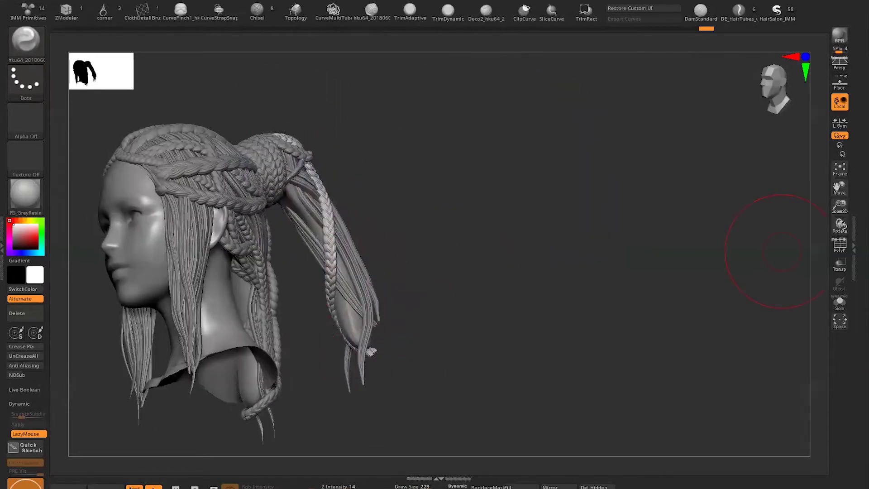
key(space)
mouse_move(666, 344)
mouse_down()
mouse_move(414, 272)
mouse_move(304, 172)
mouse_up()
key(1)
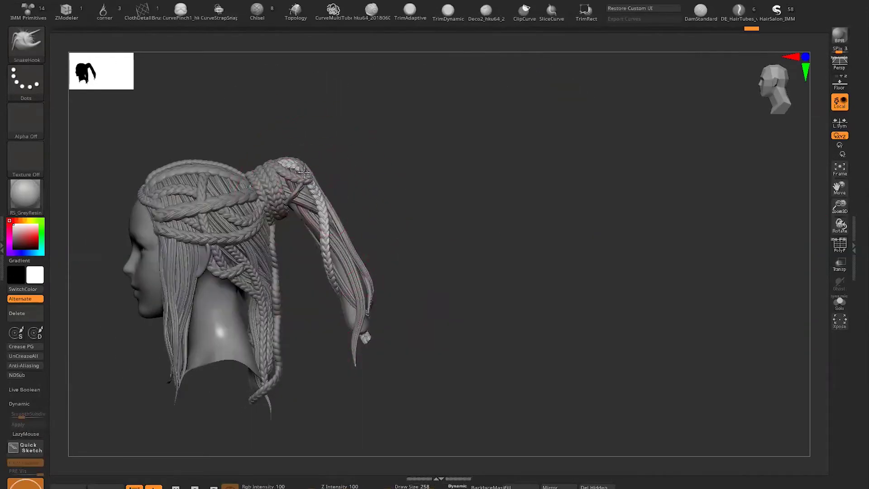
click(2, 247)
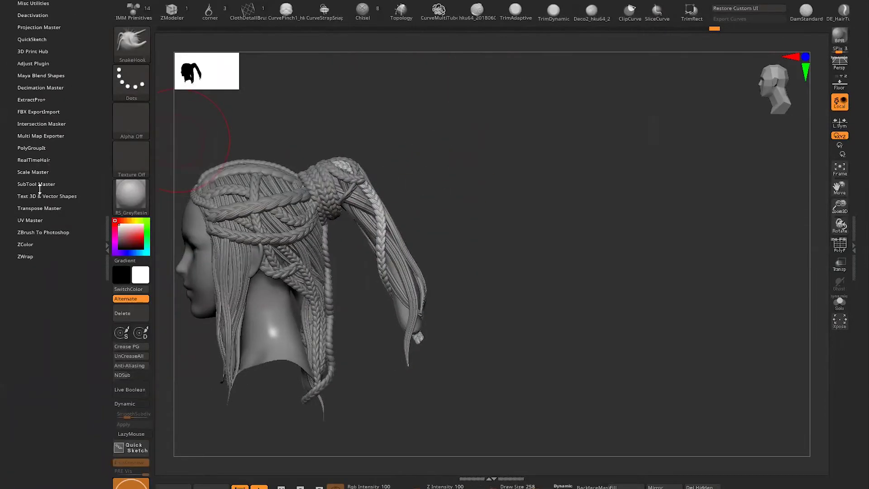
Mirror the twisted strand subtool to the opposite side of the head and inspect both copies.
key(shift+f)
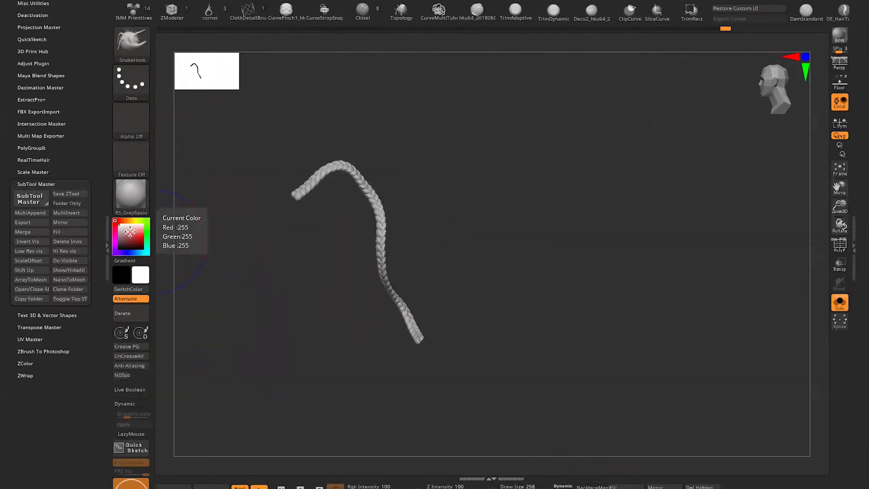
click(63, 222)
click(438, 230)
drag(479, 219, 550, 217)
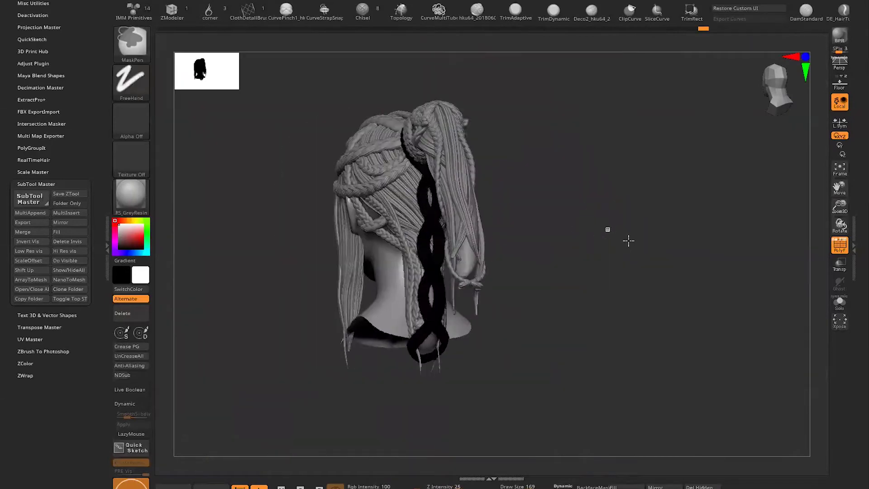
shift+drag(607, 237, 601, 212)
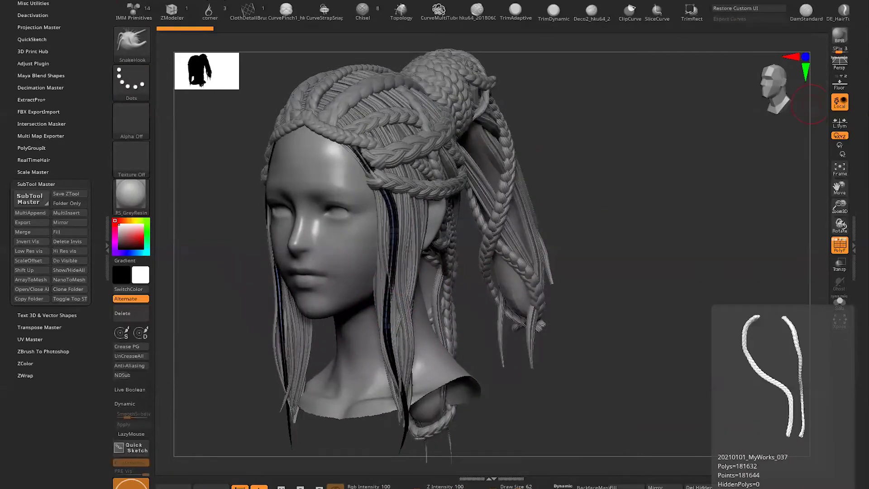
drag(810, 104, 833, 228)
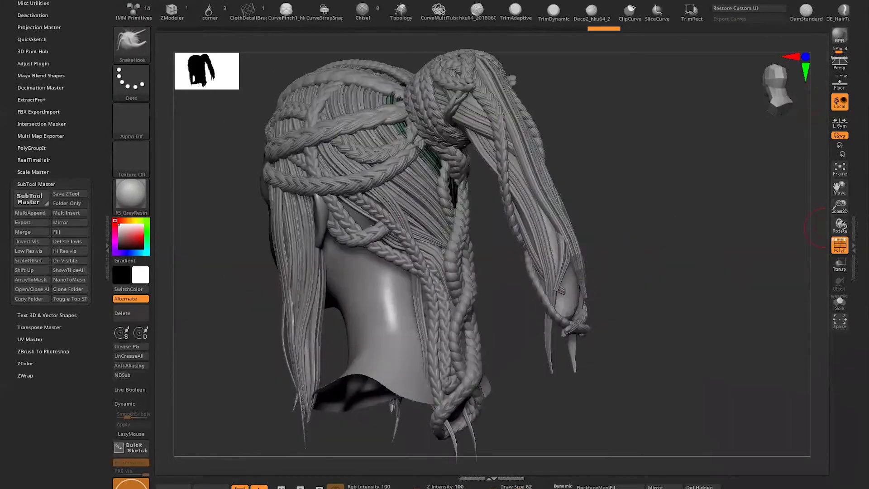
mouse_move(832, 227)
mouse_down()
mouse_move(832, 408)
mouse_move(681, 349)
mouse_move(822, 229)
mouse_up()
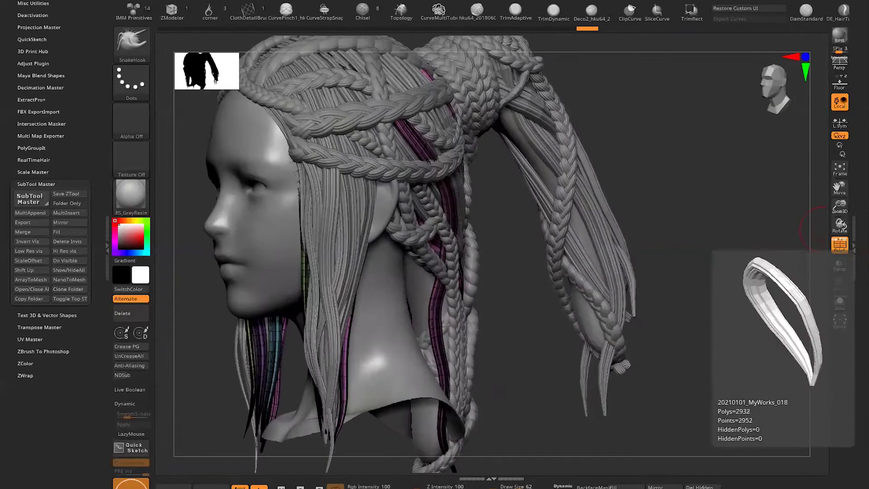
key(Down)
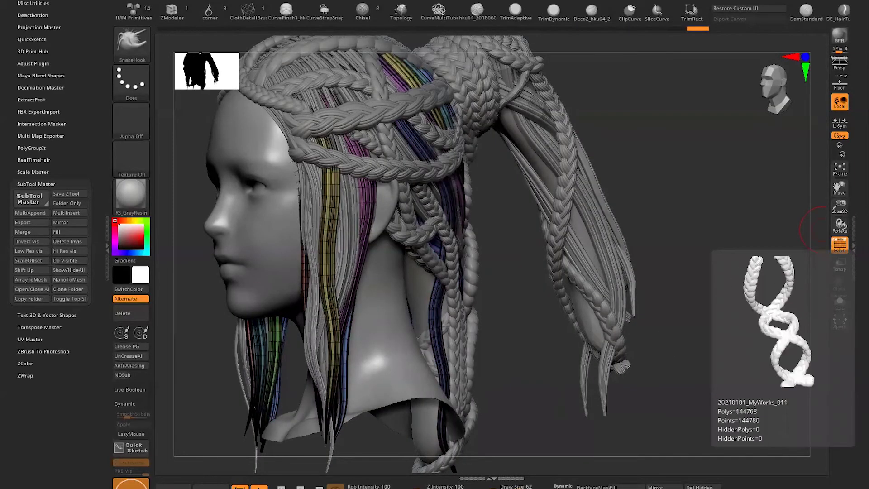
key(Down)
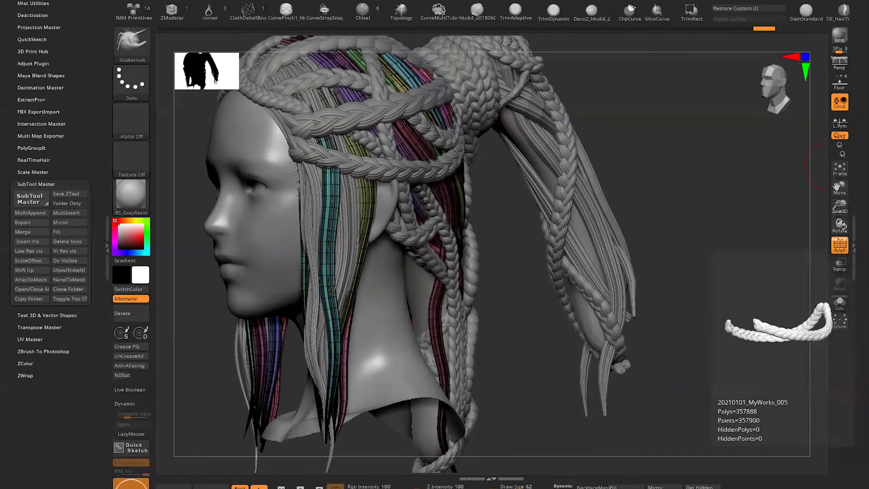
key(Down)
key(Down)
key(Down)
key(Down)
key(Down)
key(Down)
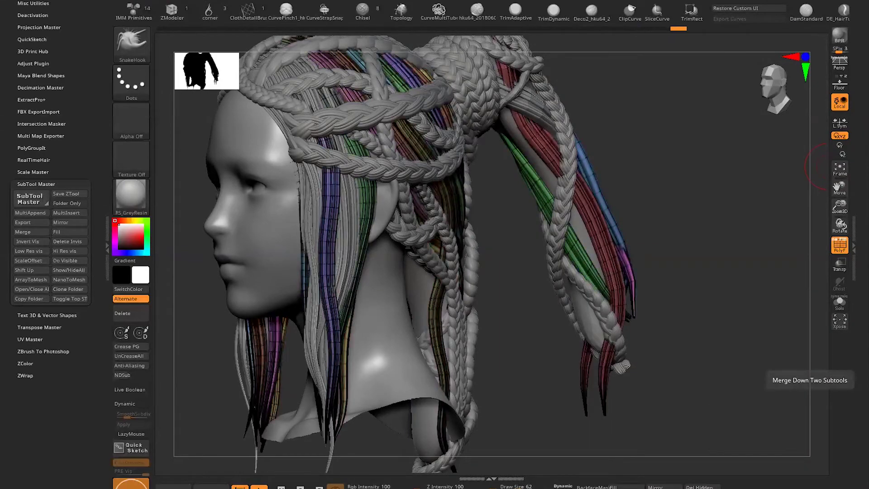
key(Down)
key(Down)
key(Down)
key(Down)
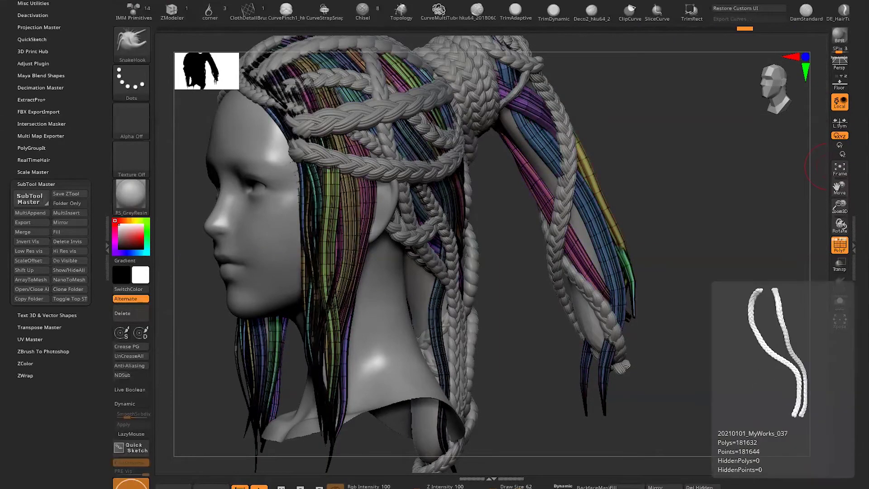
drag(819, 167, 697, 182)
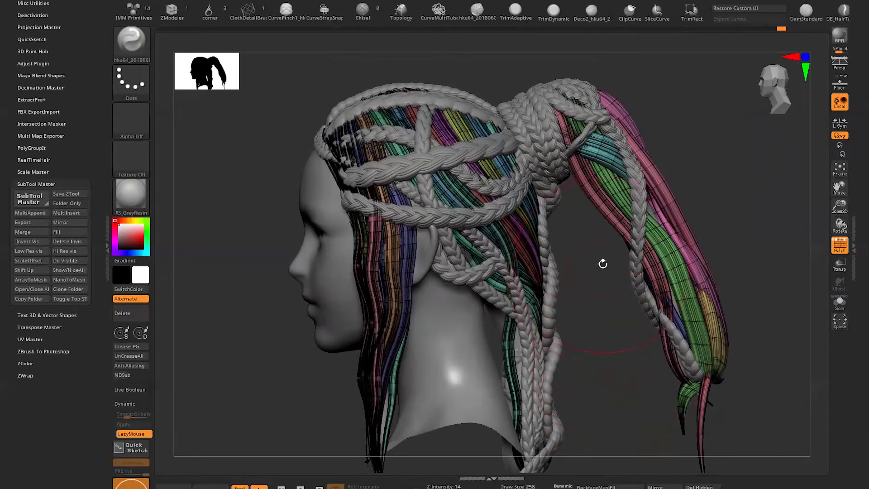
Toggle PolyF off so the braids show plain grey, checking back, side and front views.
key(shift+f)
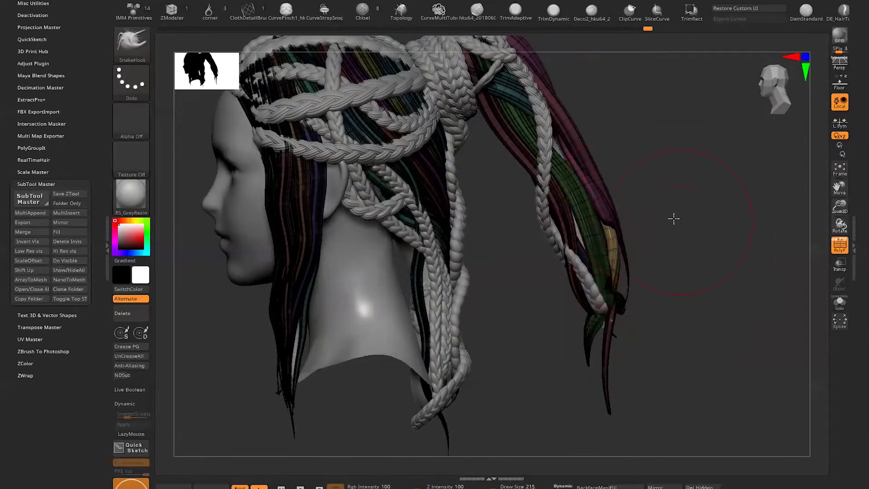
drag(674, 219, 614, 208)
mouse_move(751, 220)
mouse_down()
mouse_move(607, 219)
mouse_move(537, 310)
mouse_up()
key(shift+f)
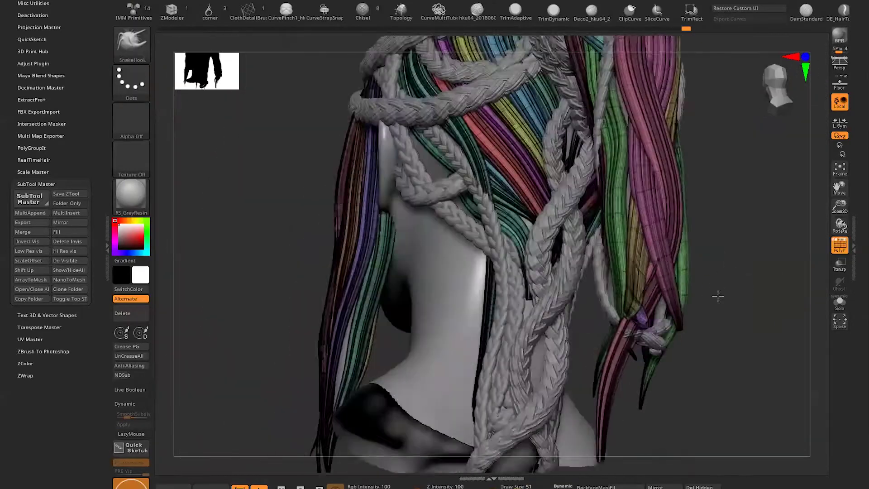
mouse_move(718, 296)
mouse_down()
mouse_move(762, 285)
mouse_move(762, 344)
mouse_move(607, 324)
mouse_move(619, 295)
mouse_up()
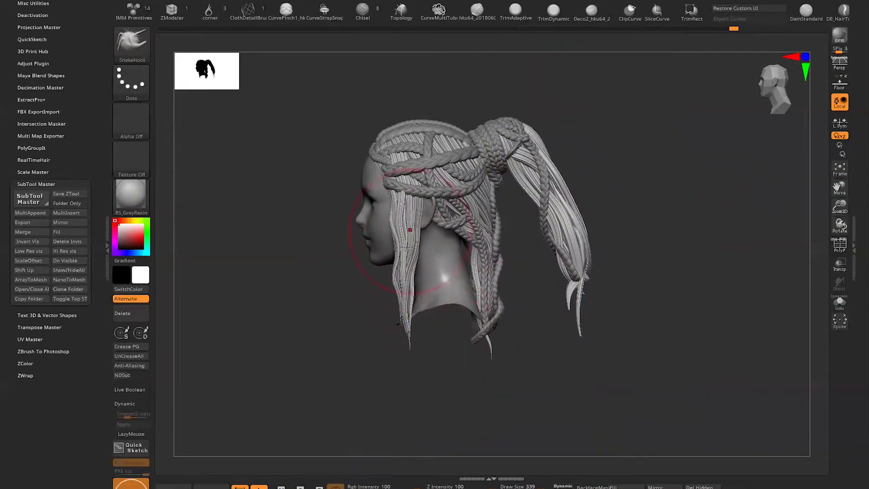
shift+drag(407, 247, 531, 237)
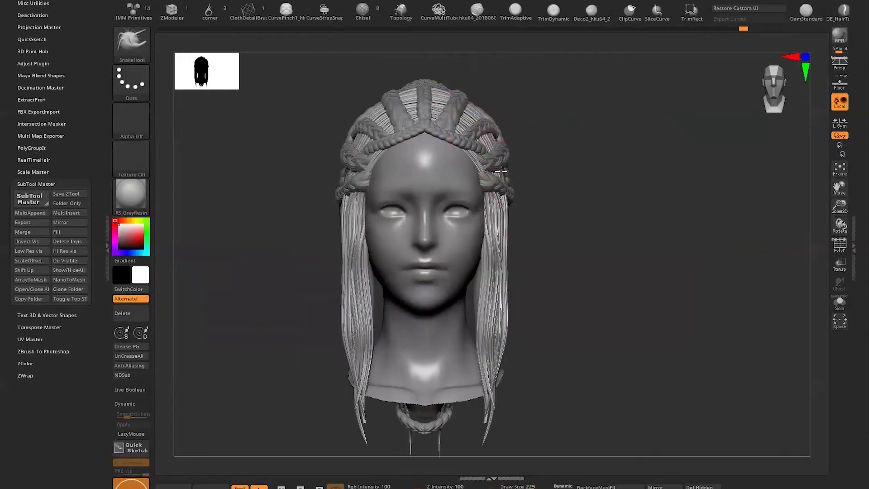
Orbit and zoom around the braided hairstyle, checking rear three-quarter views and the face.
alt+drag(466, 105, 553, 179)
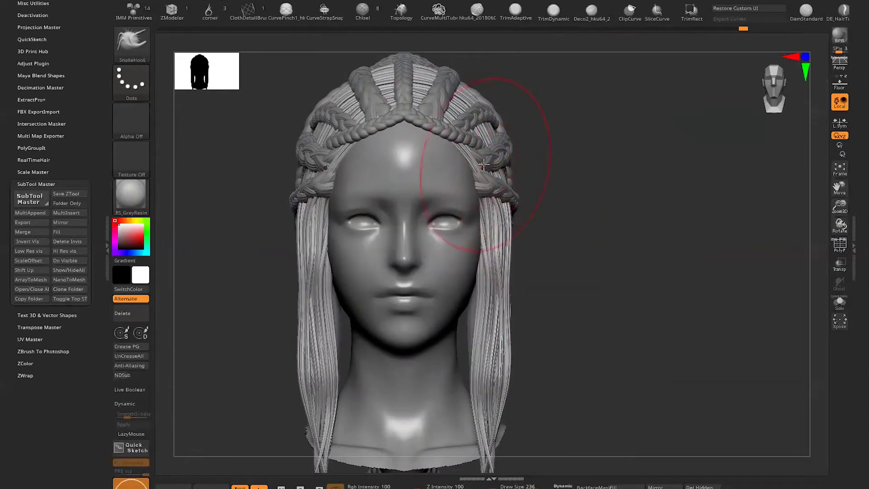
drag(612, 90, 554, 131)
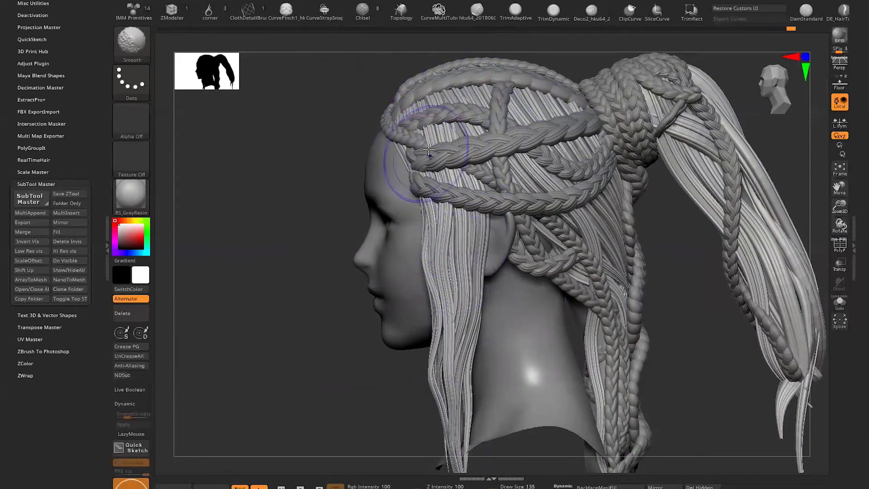
drag(440, 173, 607, 87)
mouse_move(670, 161)
mouse_down()
mouse_move(660, 232)
mouse_move(665, 180)
mouse_up()
drag(718, 103, 497, 135)
mouse_move(304, 178)
mouse_down()
mouse_move(602, 229)
mouse_move(231, 212)
mouse_up()
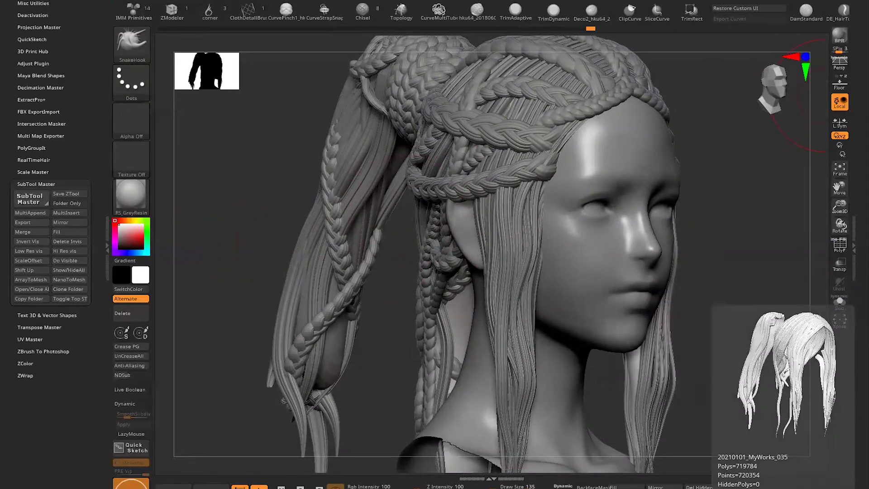
mouse_move(754, 264)
mouse_down()
mouse_move(614, 206)
mouse_move(713, 189)
mouse_up()
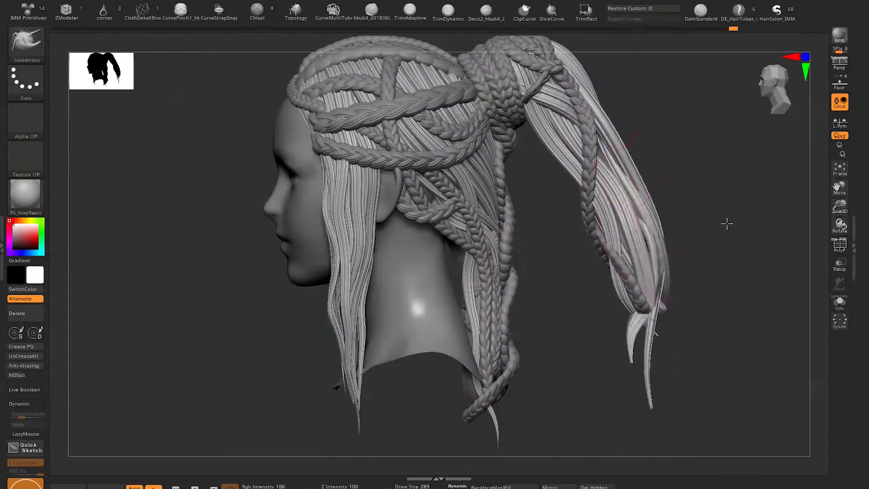
Select ReflectedPlastic and fill every subtool with it using SubTool Master Fill.
drag(727, 223, 679, 213)
click(26, 195)
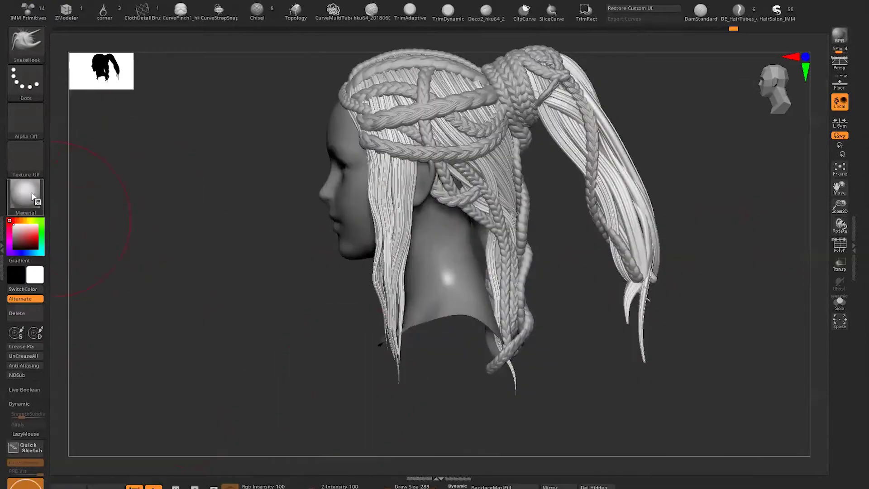
click(33, 196)
click(253, 200)
click(581, 186)
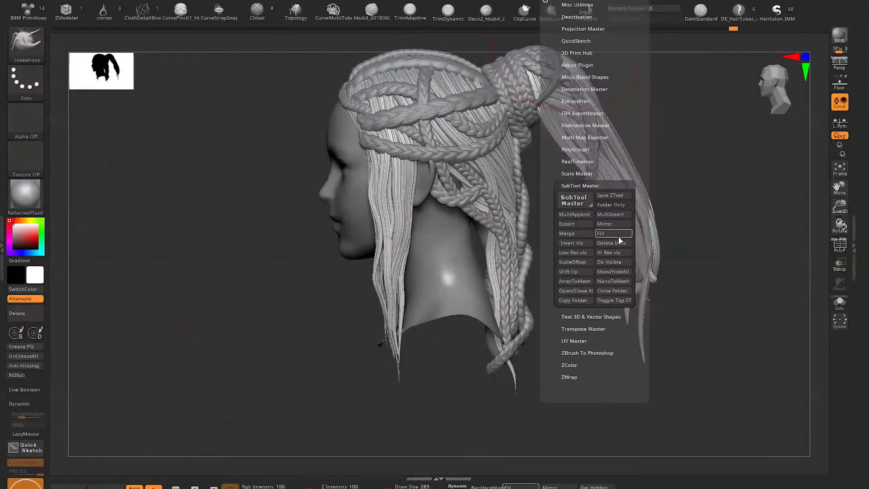
click(619, 235)
Apply the RS_GreyClayLight material to the model and reset the main colour to white.
drag(678, 218, 703, 195)
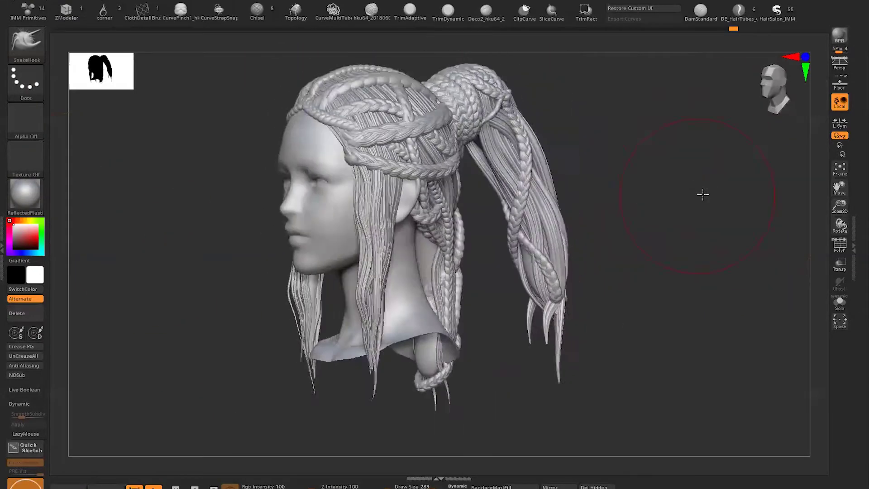
click(14, 232)
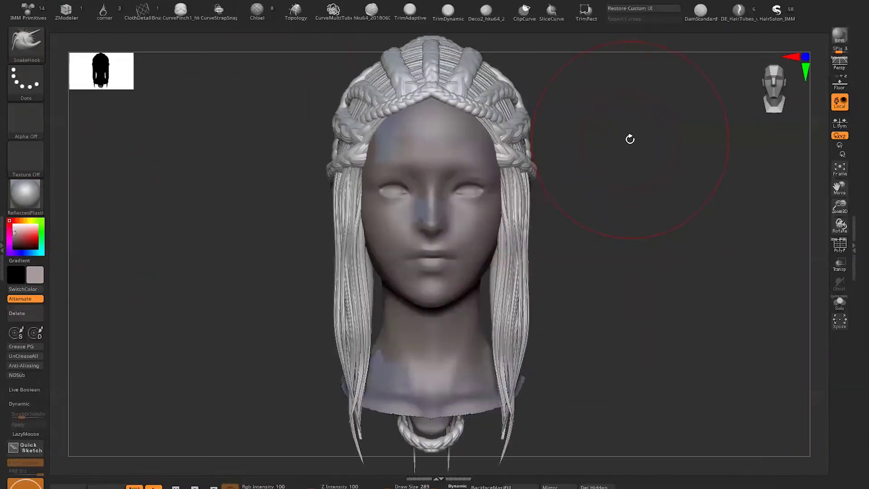
mouse_move(652, 189)
mouse_down()
mouse_move(667, 207)
mouse_move(223, 229)
mouse_up()
key(m)
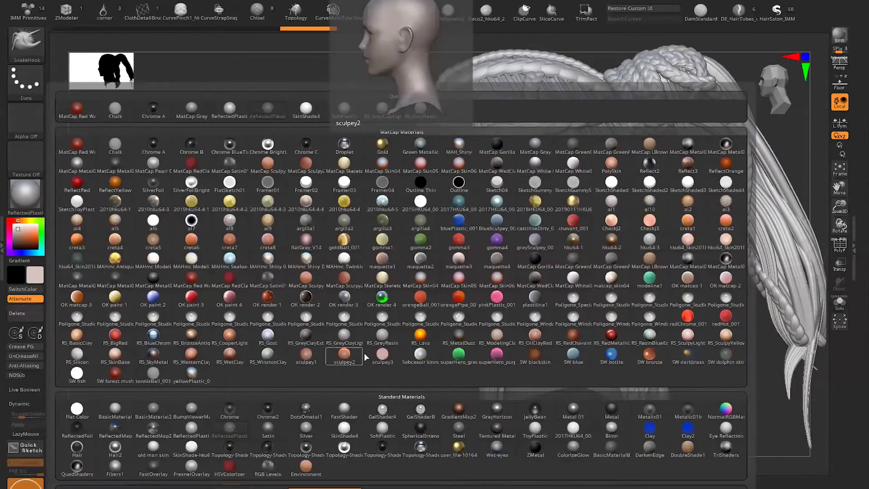
click(345, 336)
click(609, 224)
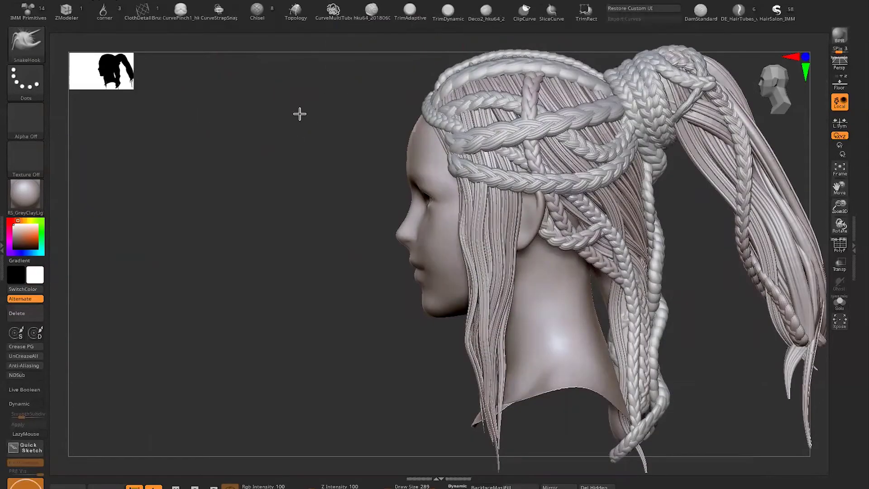
mouse_move(284, 146)
mouse_down()
mouse_move(658, 252)
mouse_move(626, 256)
mouse_move(623, 208)
mouse_move(643, 308)
mouse_move(675, 286)
mouse_move(684, 253)
mouse_move(673, 219)
mouse_move(760, 245)
mouse_move(677, 260)
mouse_move(566, 263)
mouse_up()
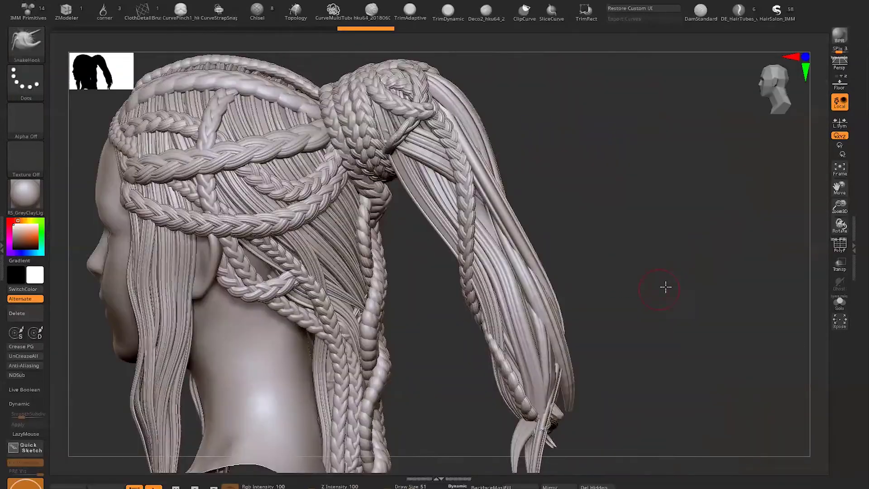
Orbit the clay head through front-left, back and both rear three-quarter views to inspect it.
drag(664, 287, 593, 337)
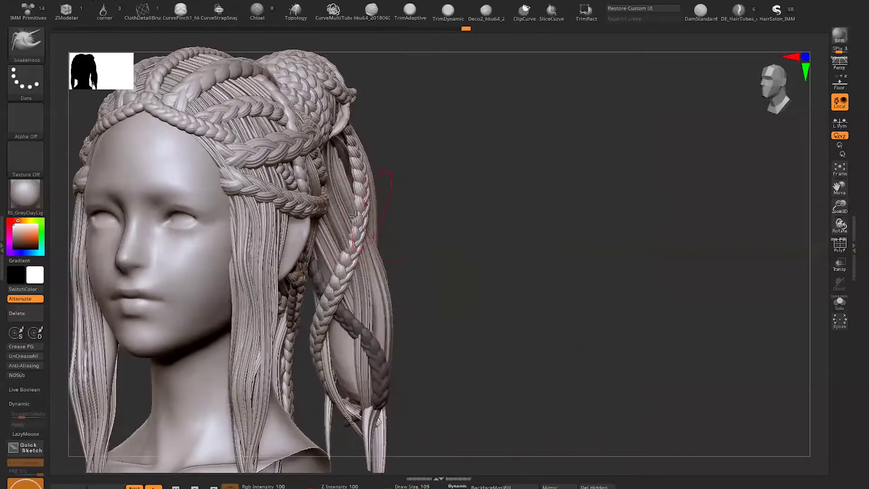
mouse_move(370, 222)
mouse_down()
mouse_move(607, 114)
mouse_move(378, 311)
mouse_move(313, 299)
mouse_move(470, 317)
mouse_move(445, 254)
mouse_move(568, 227)
mouse_move(271, 233)
mouse_move(485, 213)
mouse_move(526, 266)
mouse_move(557, 246)
mouse_move(511, 289)
mouse_move(605, 223)
mouse_move(350, 350)
mouse_up()
key(w)
key(q)
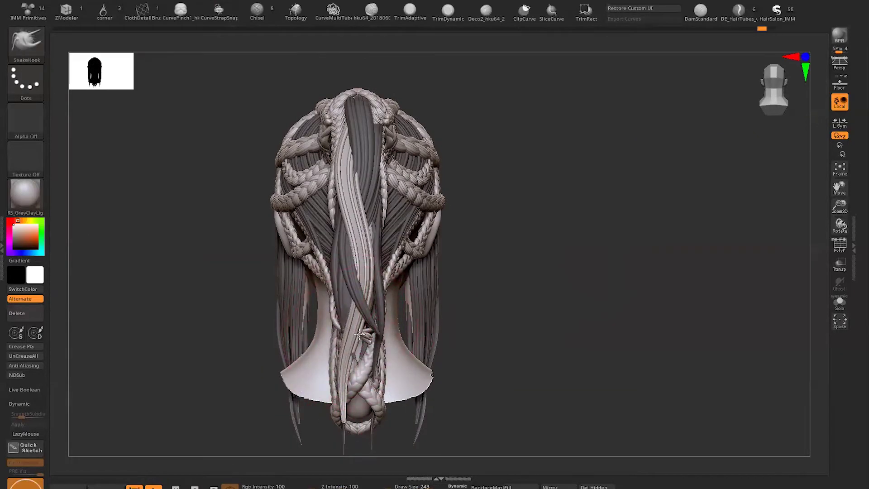
mouse_move(366, 338)
mouse_down()
mouse_move(359, 311)
mouse_move(536, 301)
mouse_move(342, 360)
mouse_move(350, 320)
mouse_up()
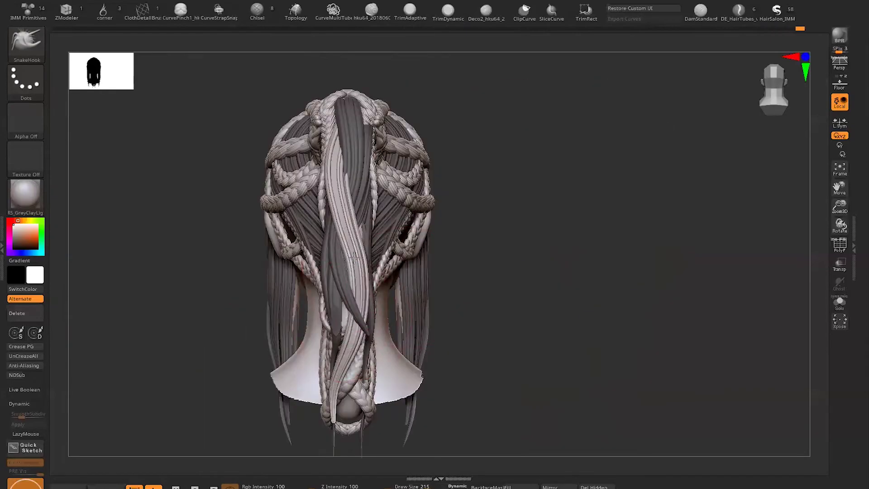
drag(355, 258, 355, 250)
drag(479, 187, 307, 200)
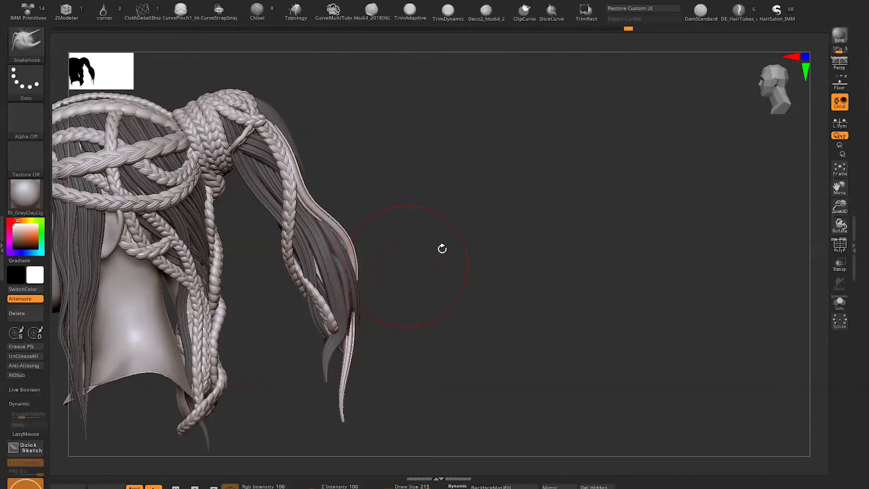
drag(359, 295, 360, 290)
drag(360, 244, 495, 204)
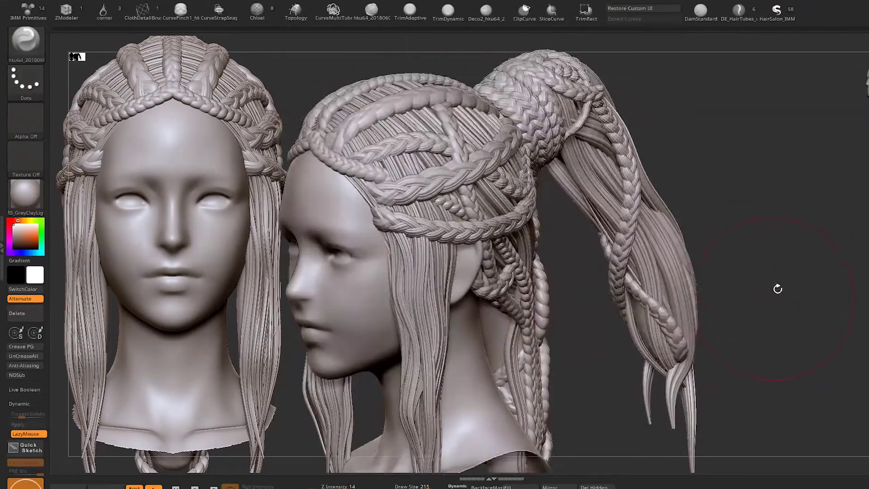
Rotate the model to a close side view and leave a front-view copy on the canvas.
drag(774, 285, 602, 326)
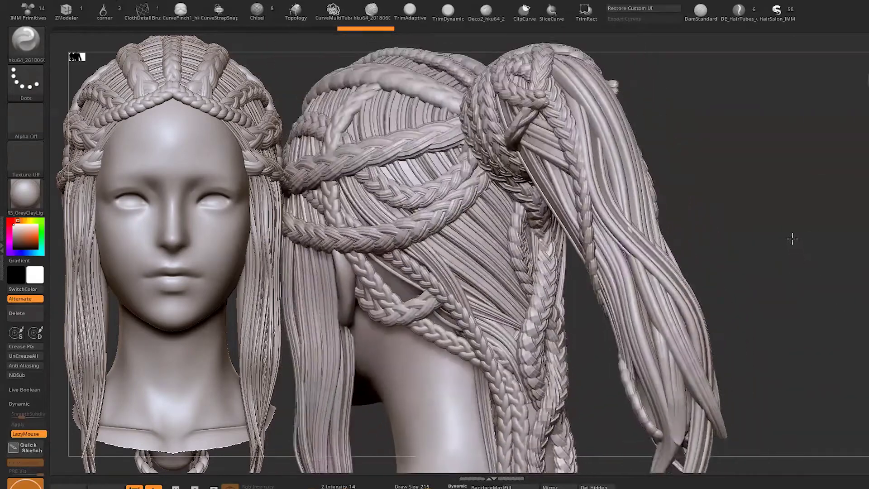
mouse_move(793, 239)
mouse_down()
mouse_move(716, 281)
mouse_move(714, 254)
mouse_move(738, 281)
mouse_move(782, 291)
mouse_move(780, 301)
mouse_move(715, 301)
mouse_move(731, 298)
mouse_up()
drag(803, 342, 868, 389)
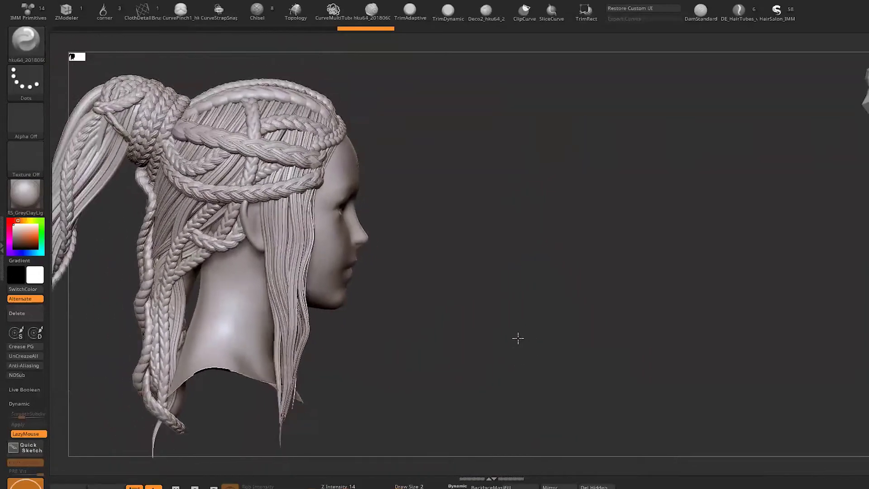
click(447, 406)
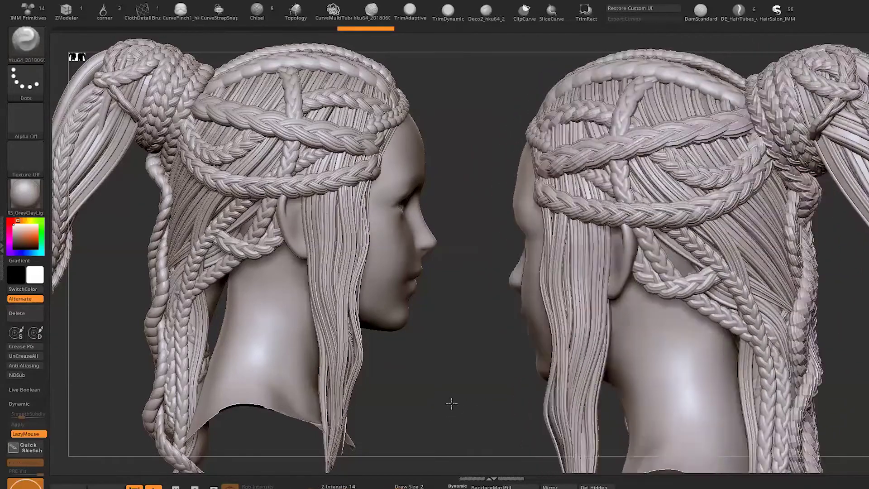
Switch to 2.5D mode and turn the model into a large side view showing the braids.
click(379, 426)
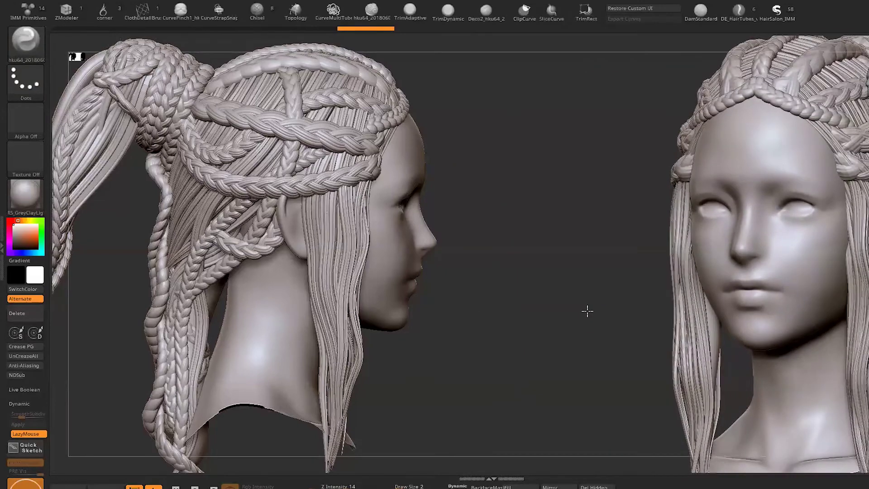
drag(588, 313, 837, 283)
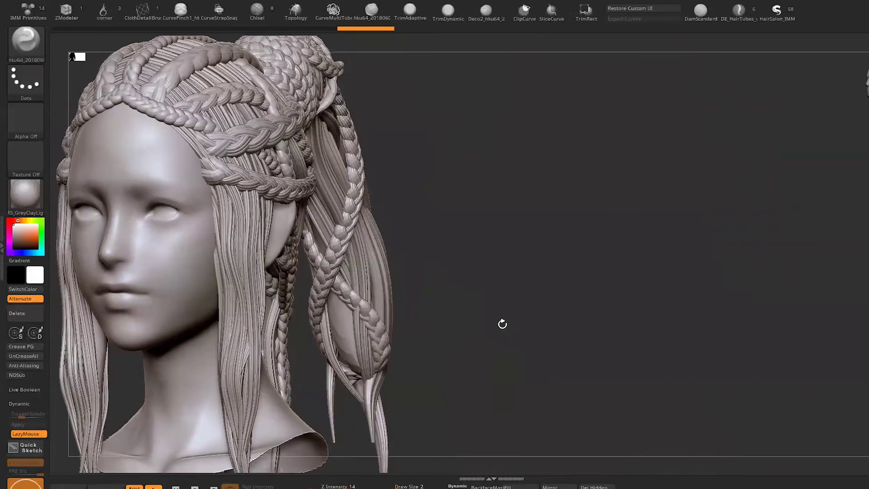
mouse_move(613, 347)
mouse_down()
mouse_move(679, 417)
mouse_move(775, 374)
mouse_move(817, 395)
mouse_up()
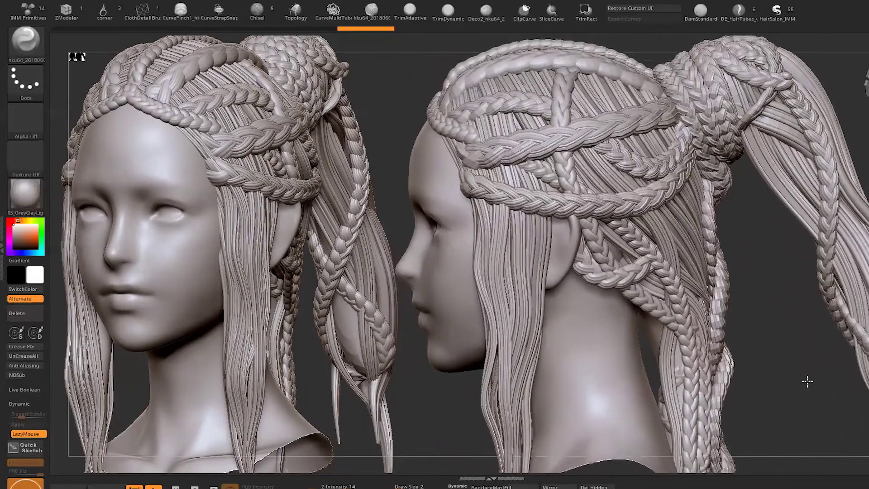